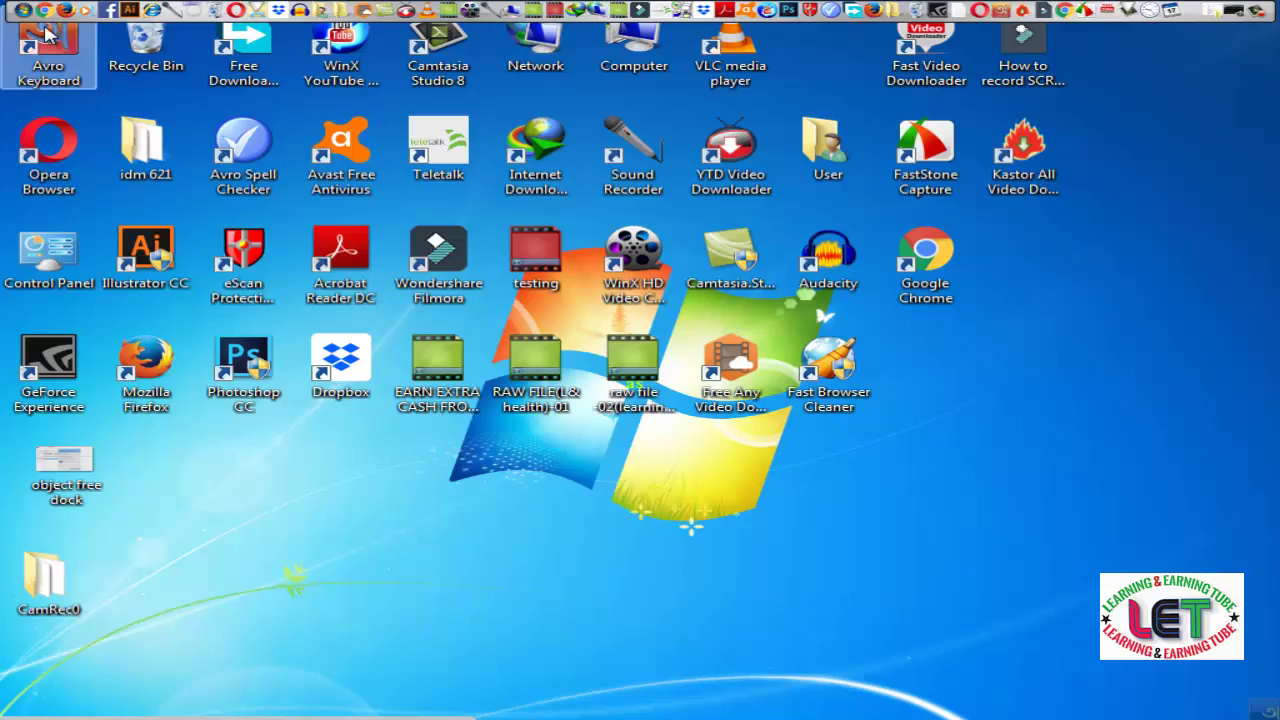
mouse_move(100, 15)
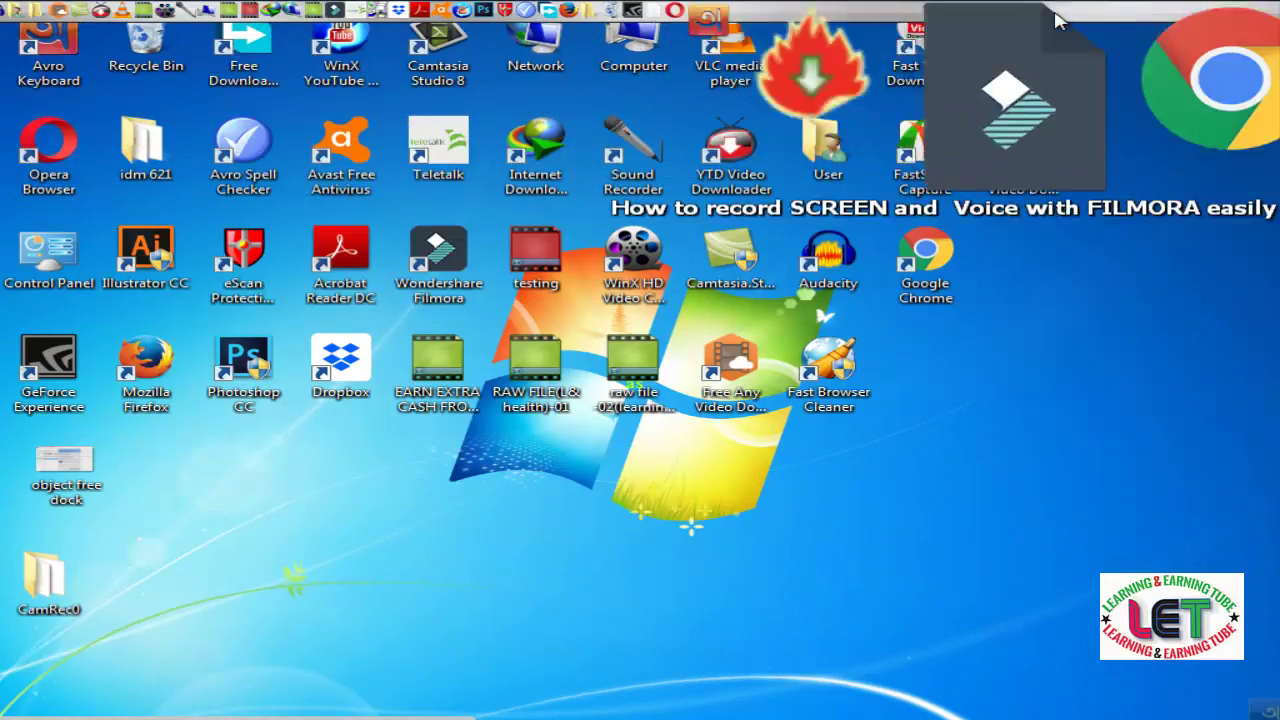
click(1128, 15)
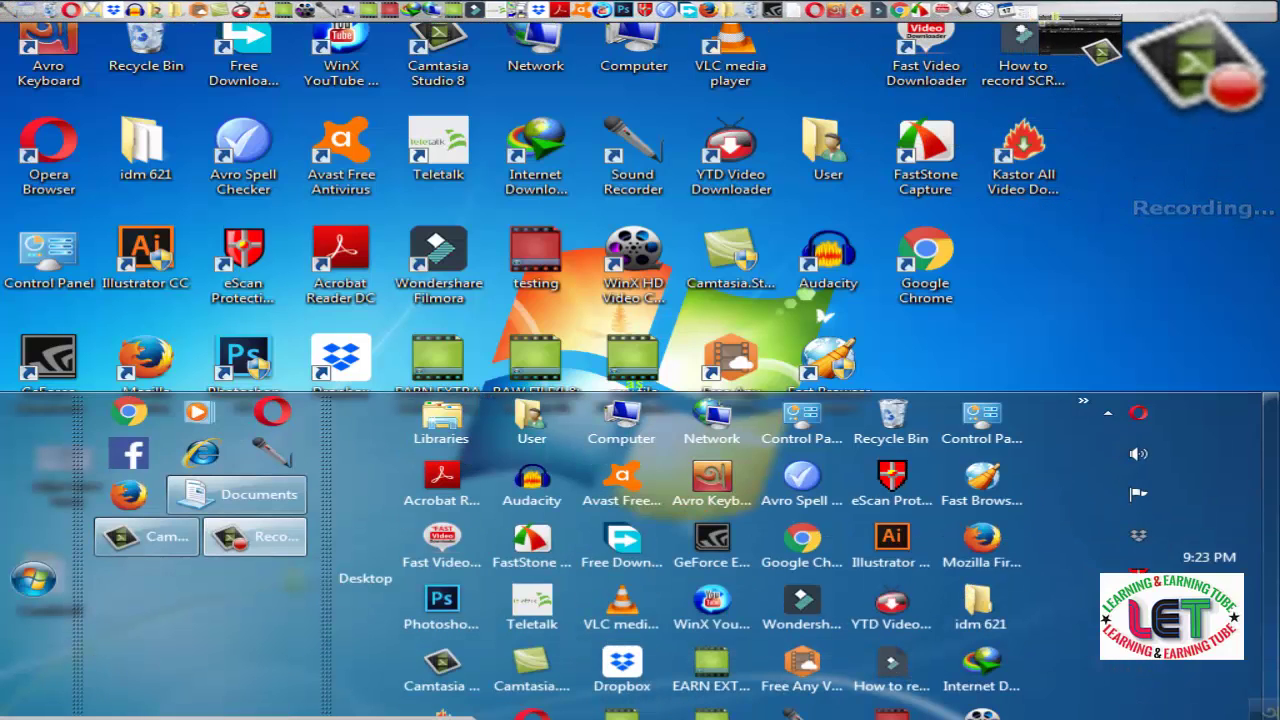
Lock the Windows taskbar and unlock it again
mouse_move(900, 715)
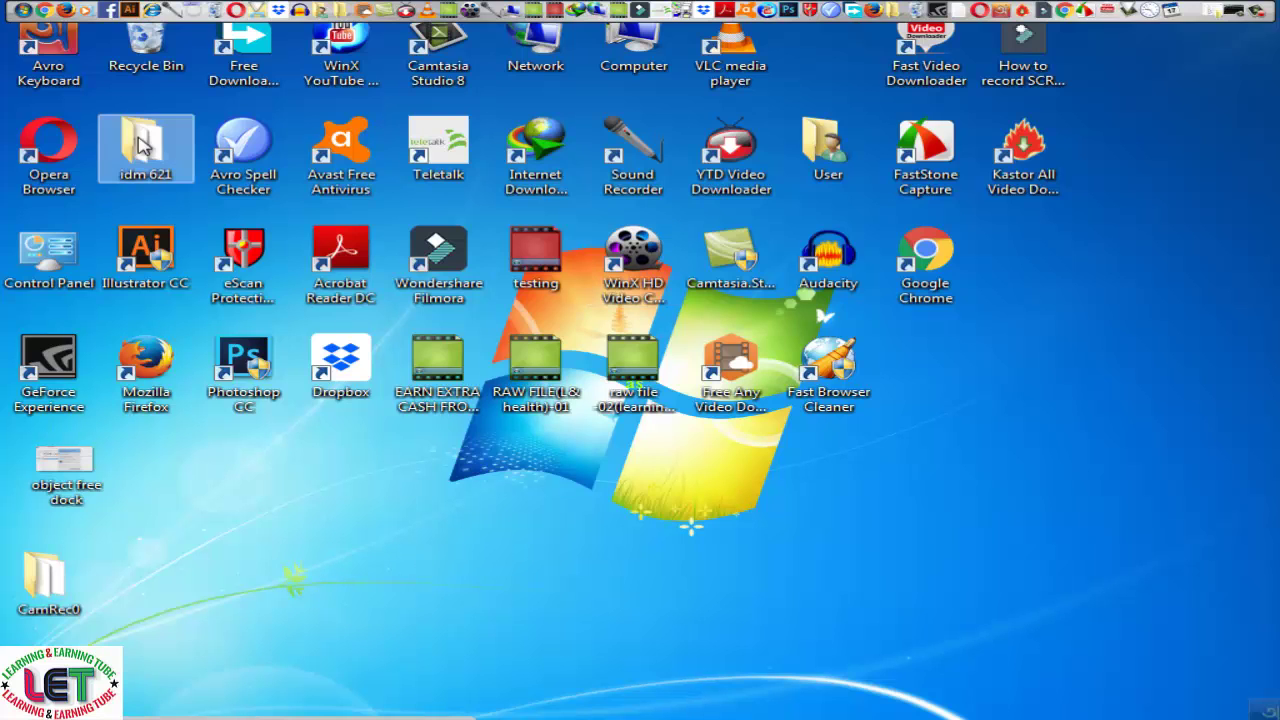
mouse_move(1132, 715)
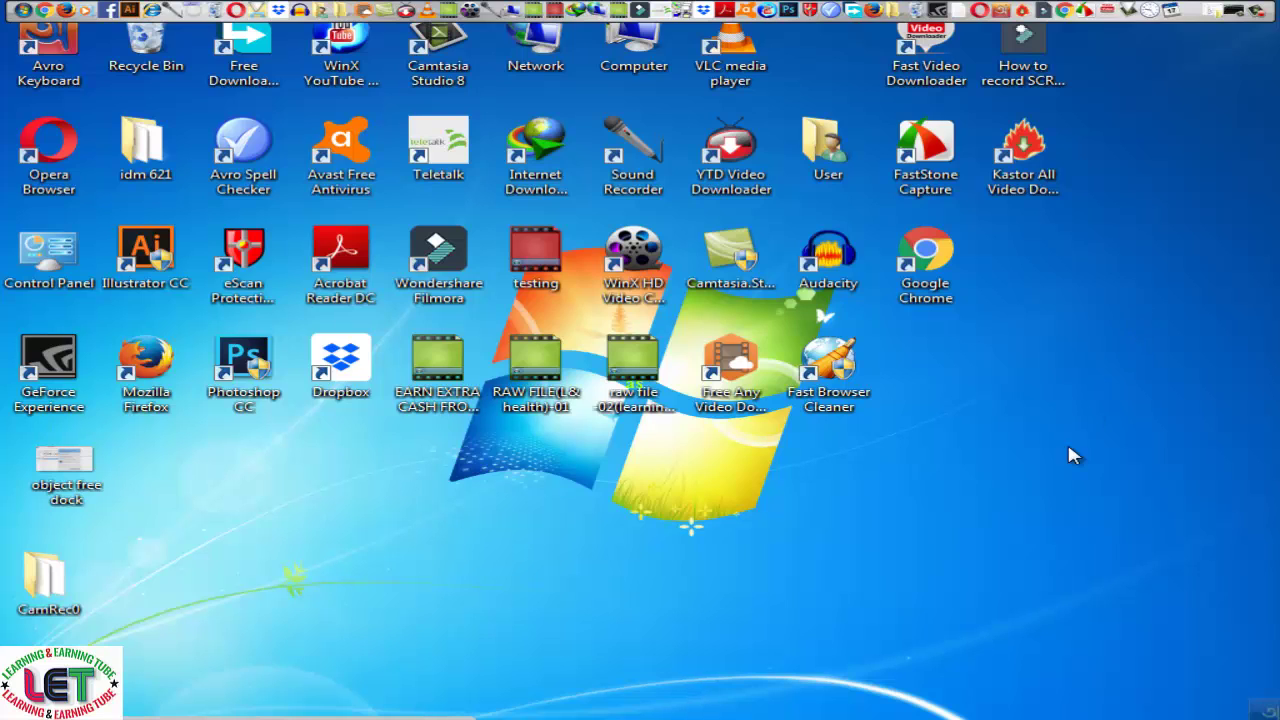
mouse_move(1268, 712)
right_click(1068, 450)
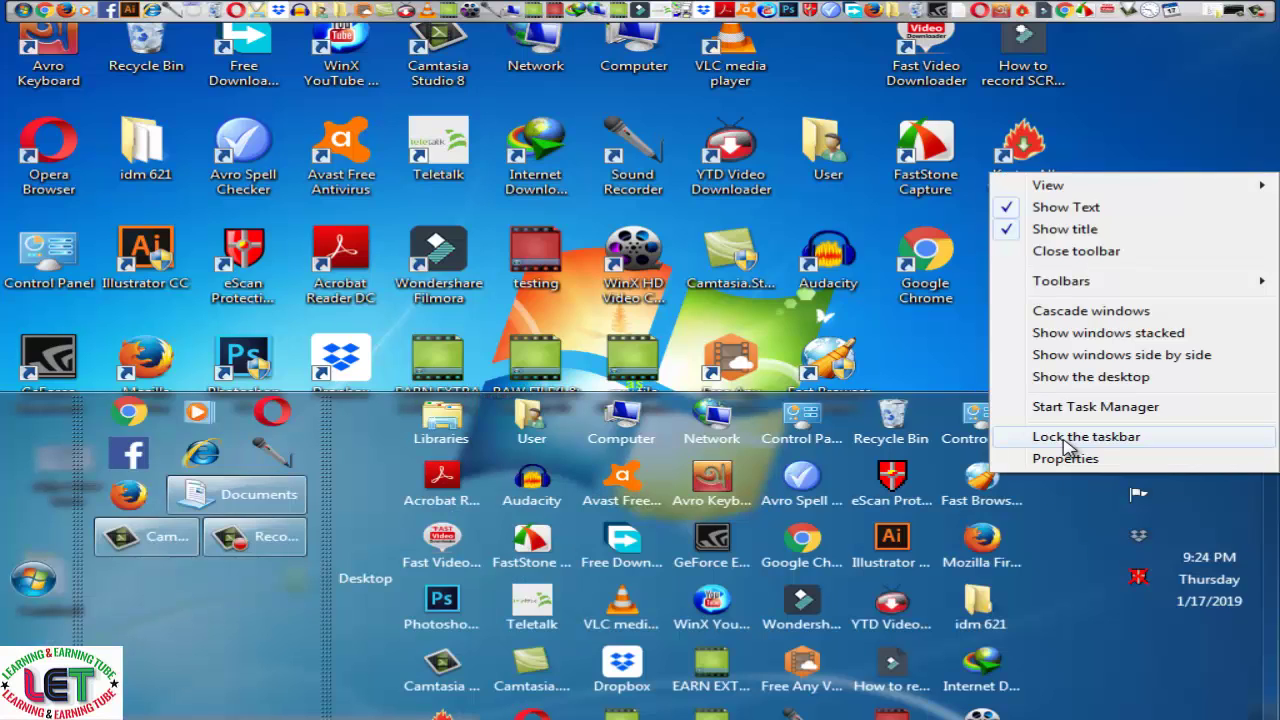
click(1064, 437)
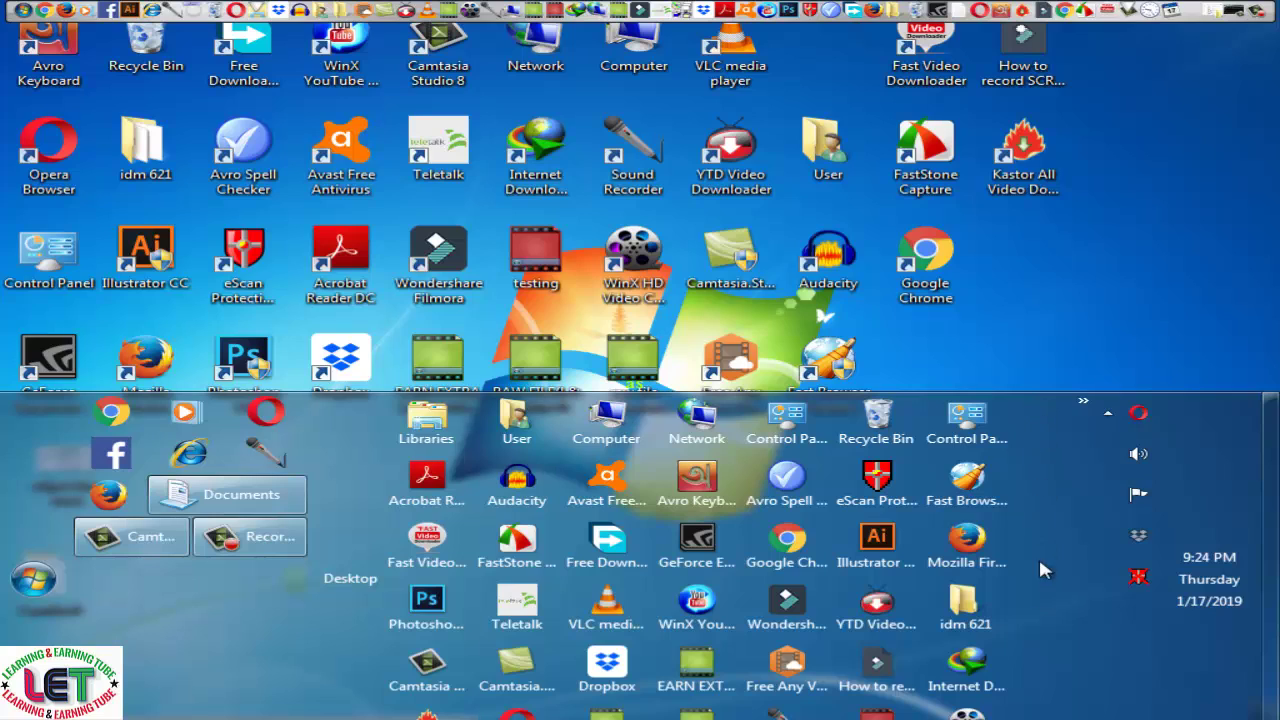
right_click(1040, 408)
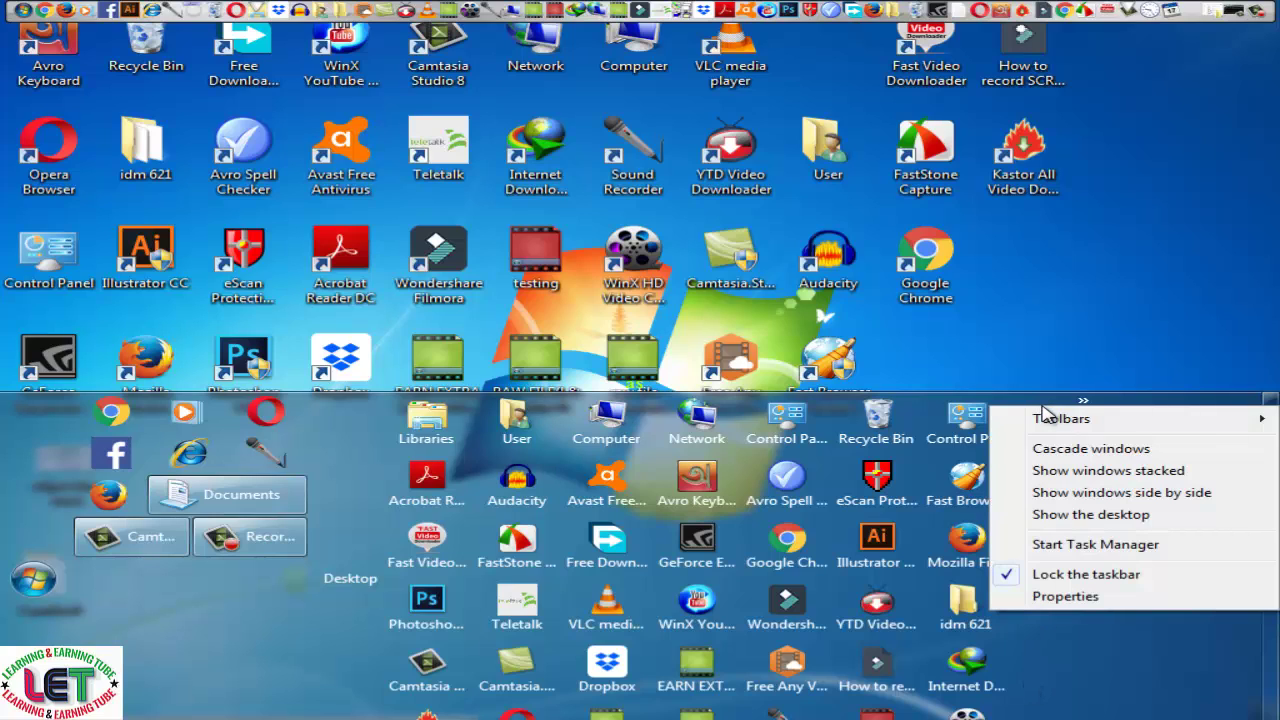
click(1011, 583)
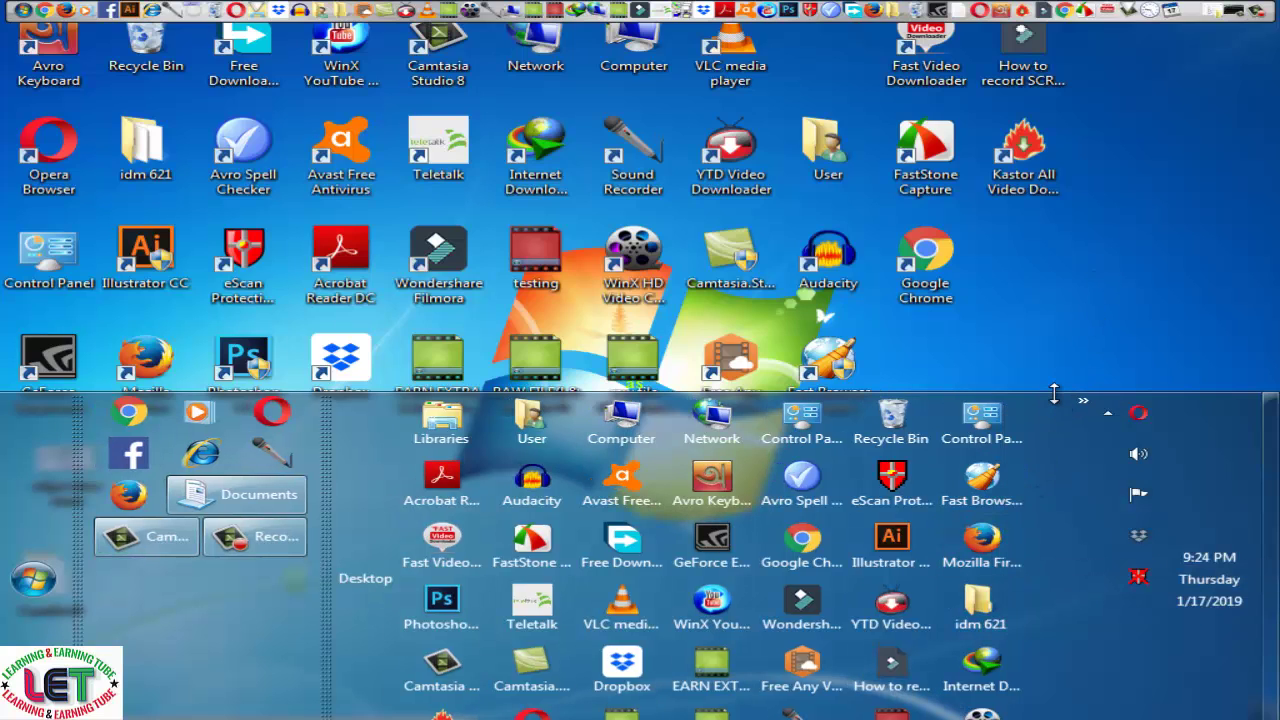
Shrink the unlocked taskbar to a single row and confirm its properties with auto-hide left enabled
drag(1054, 394, 993, 658)
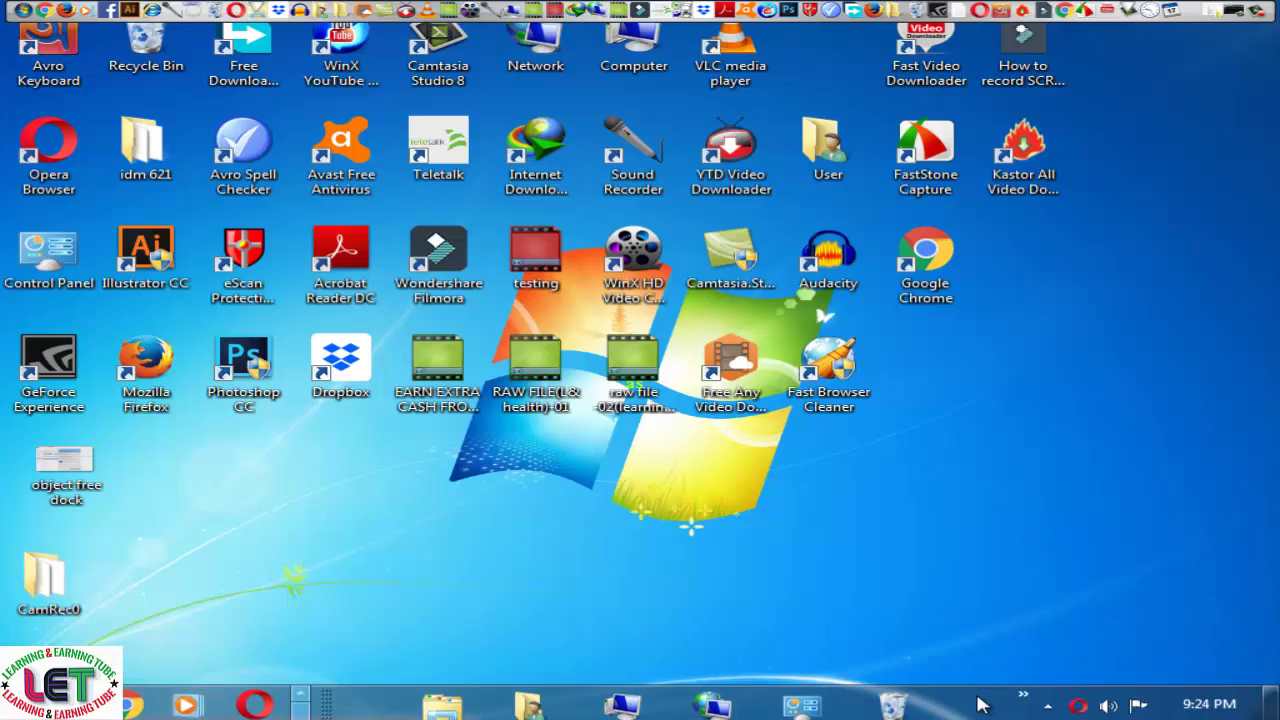
right_click(980, 705)
click(1025, 681)
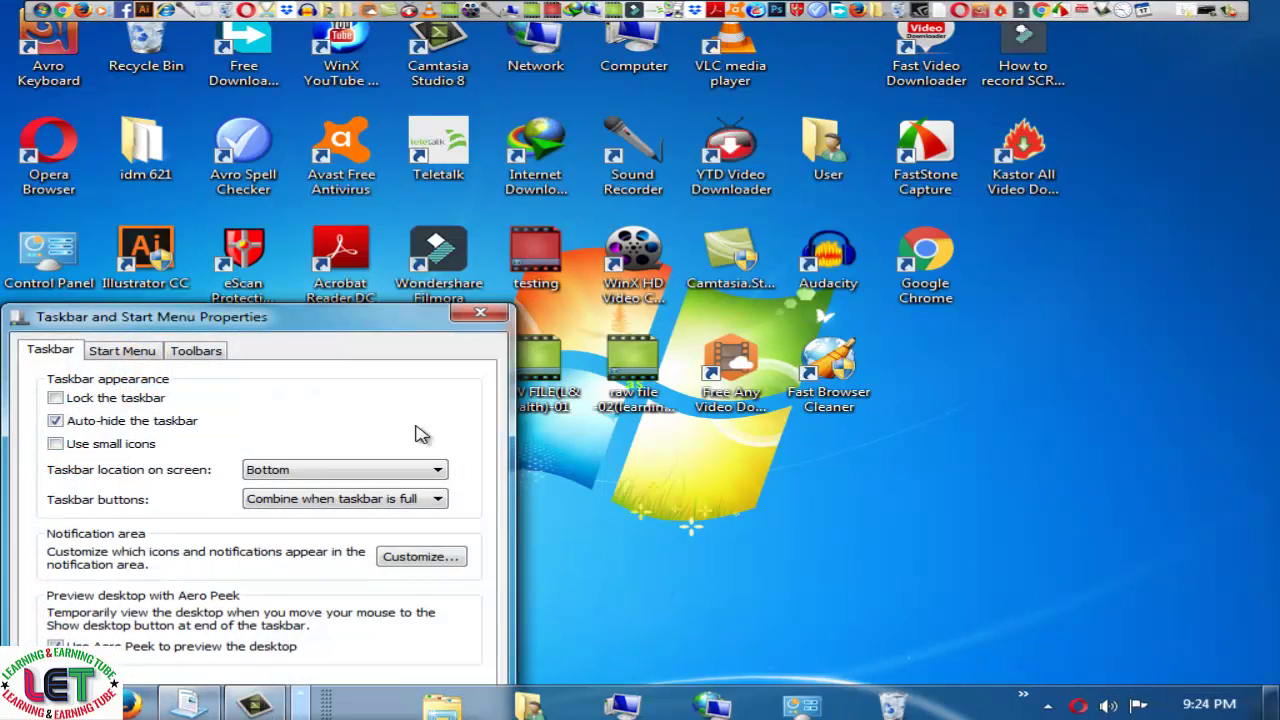
drag(332, 329, 945, 238)
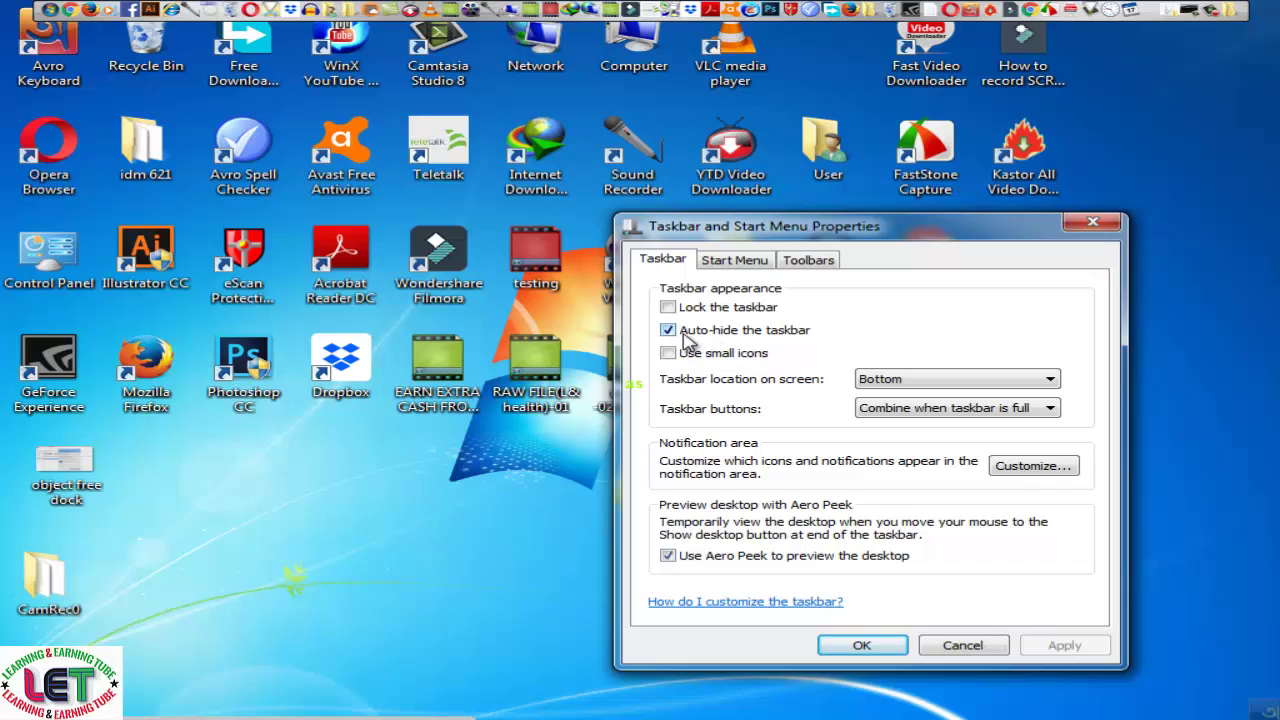
click(860, 645)
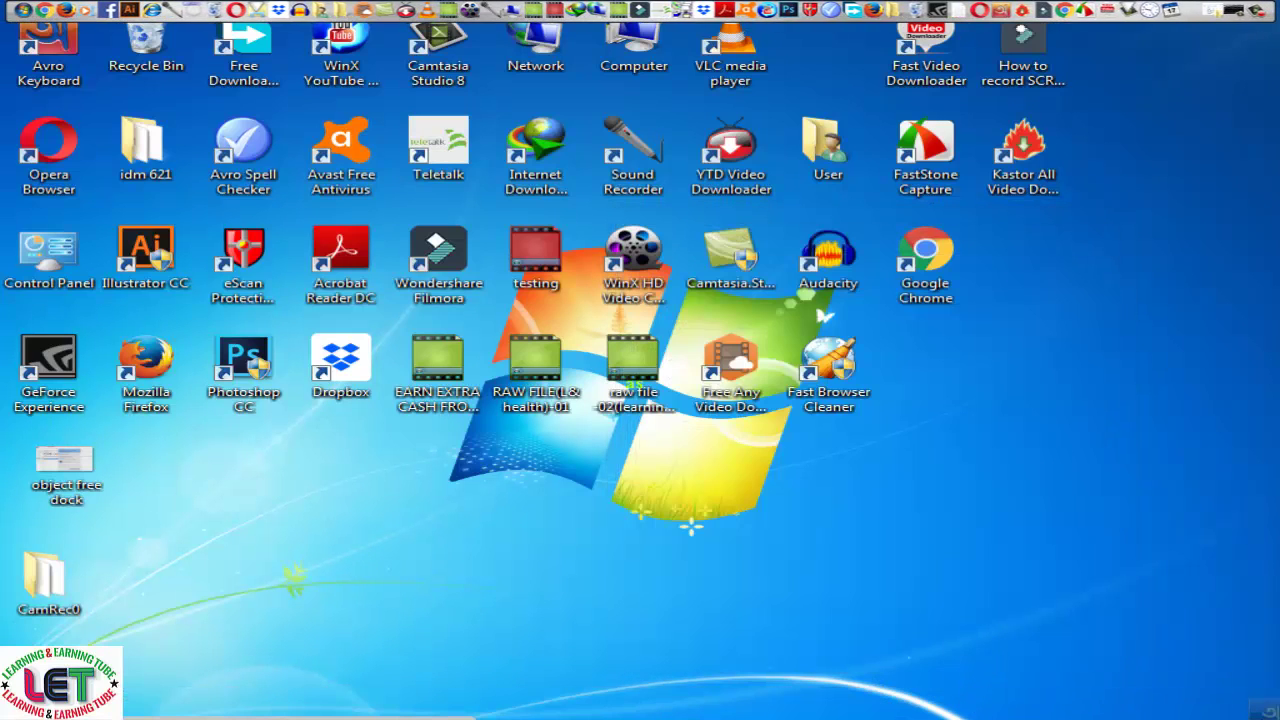
Enlarge the taskbar to several rows and confirm its properties, keeping auto-hide on and the location at Bottom
mouse_move(940, 716)
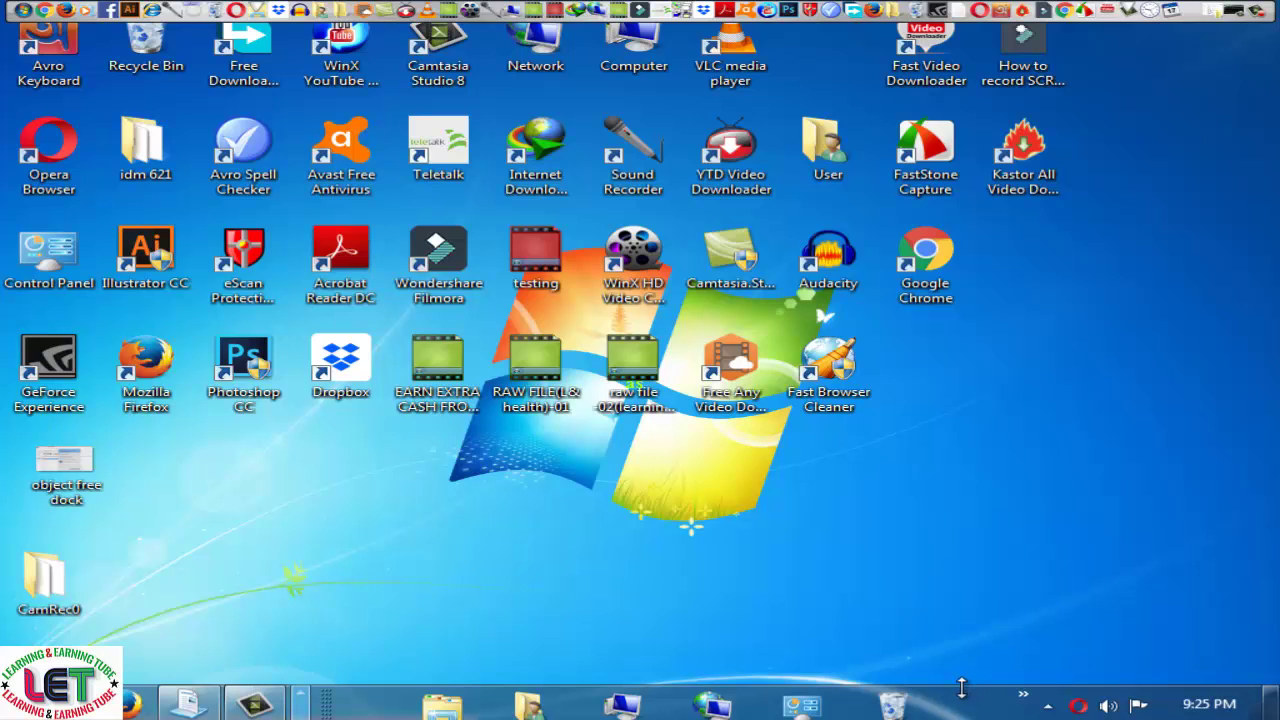
drag(963, 682, 1003, 512)
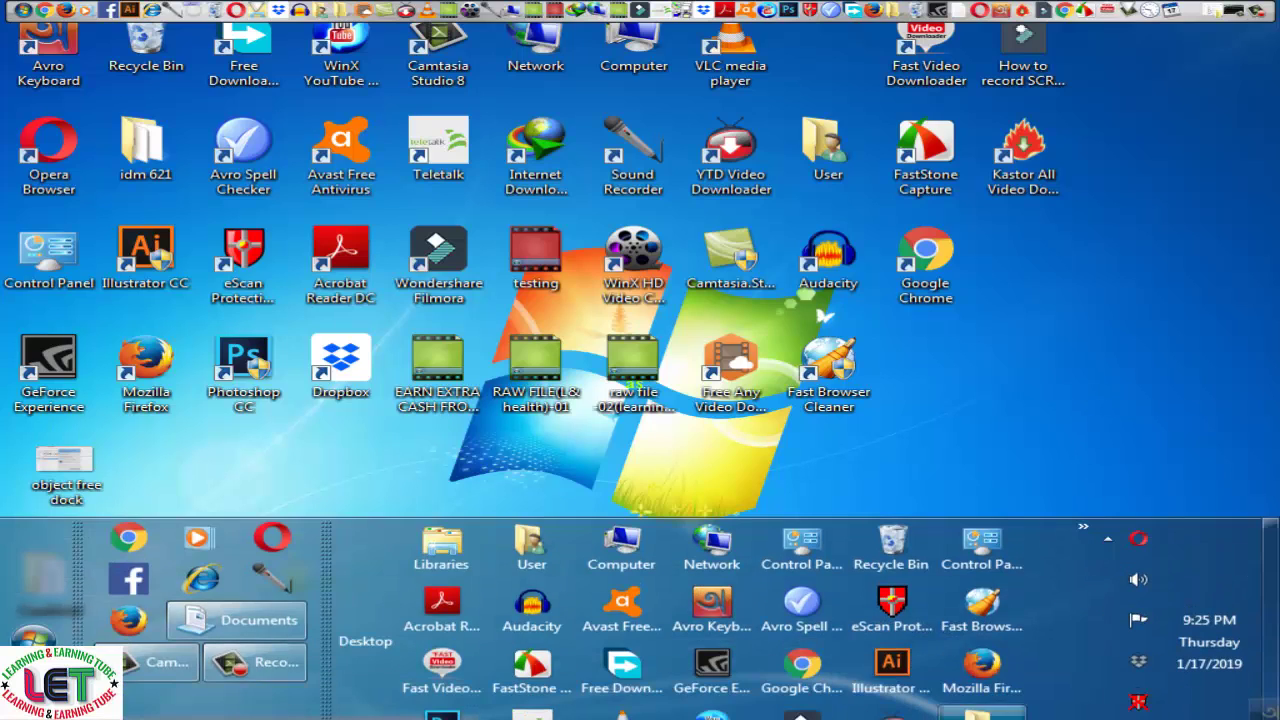
right_click(1062, 567)
click(1065, 558)
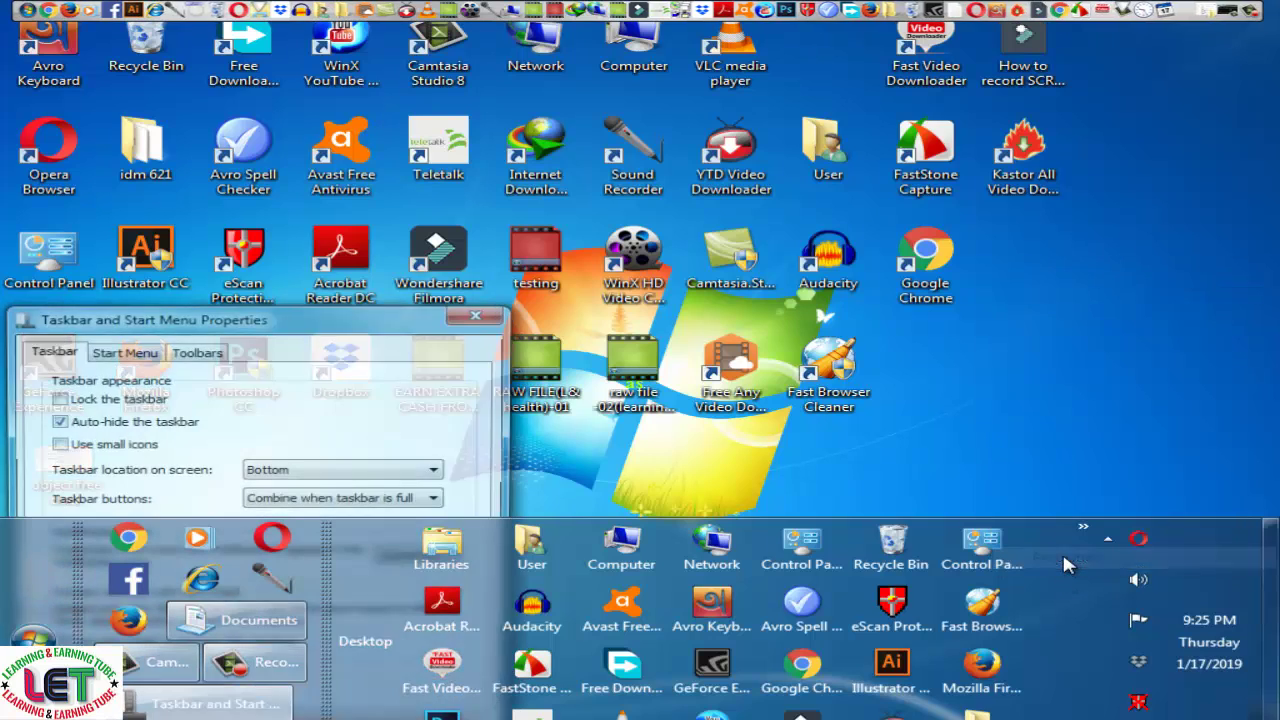
drag(390, 330, 1041, 263)
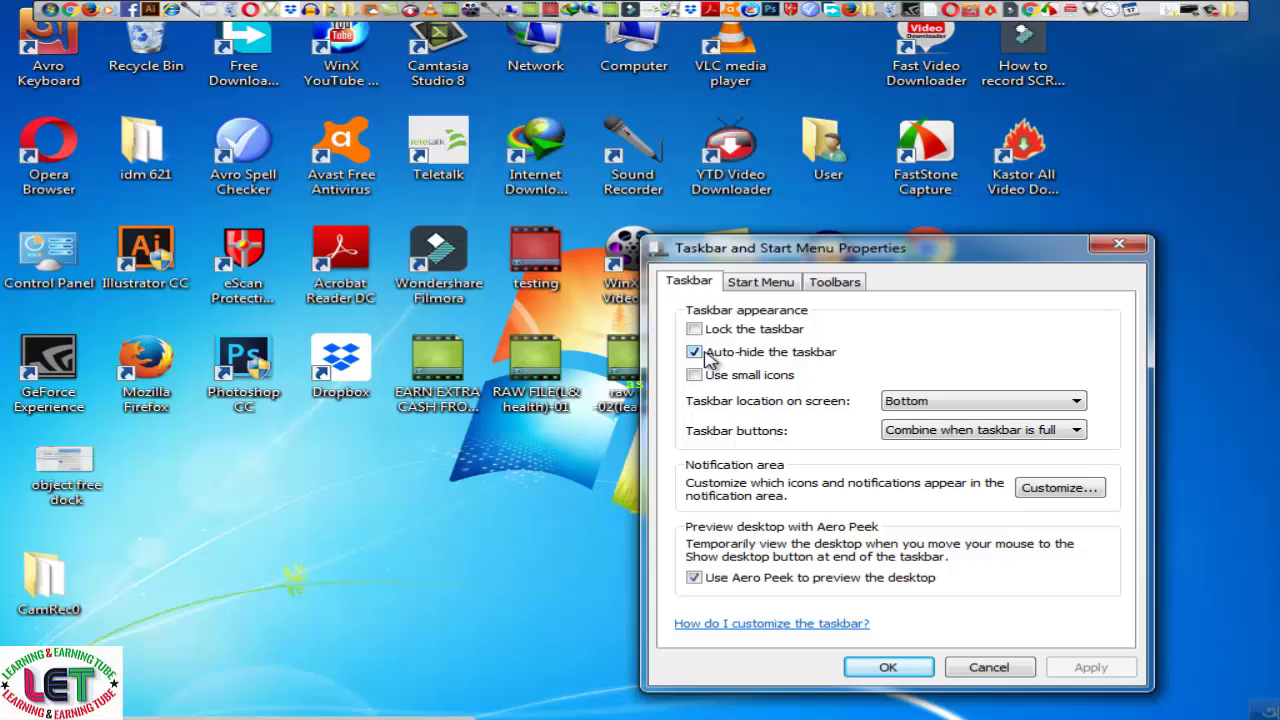
click(887, 667)
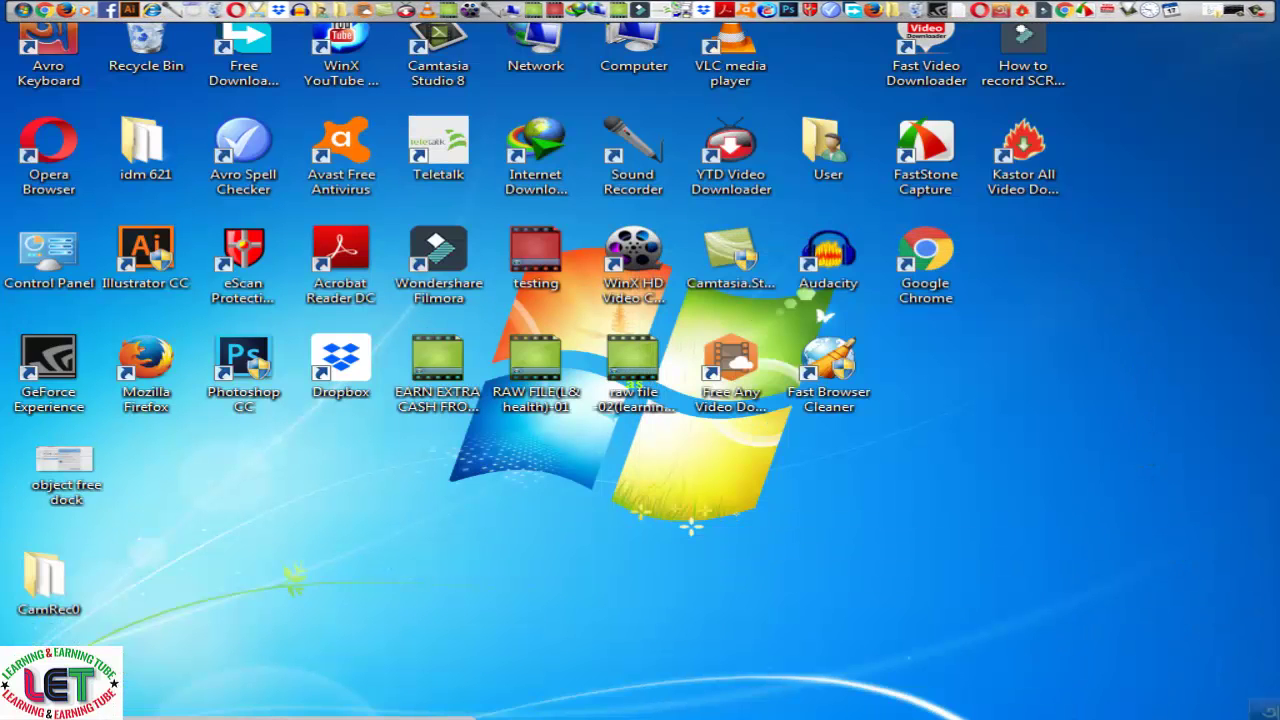
Add the Opera Browser desktop shortcut to the dock and close the Internet Explorer window
mouse_move(690, 718)
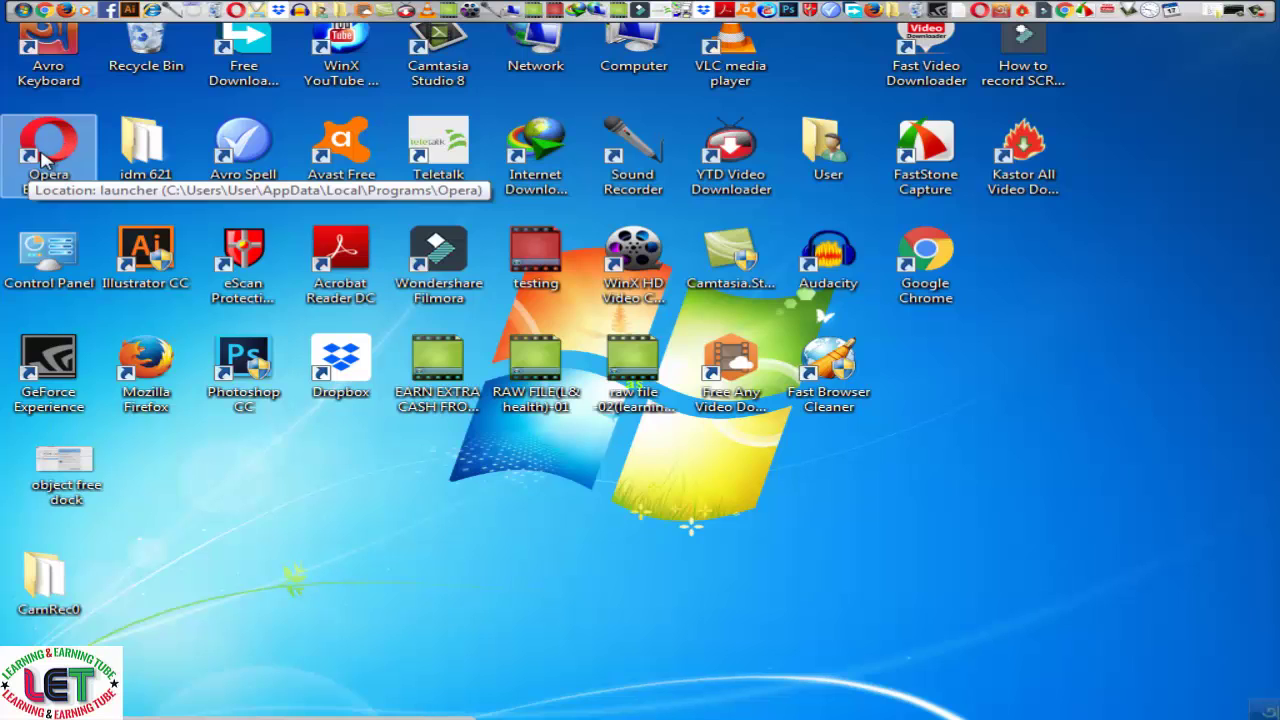
drag(42, 160, 100, 24)
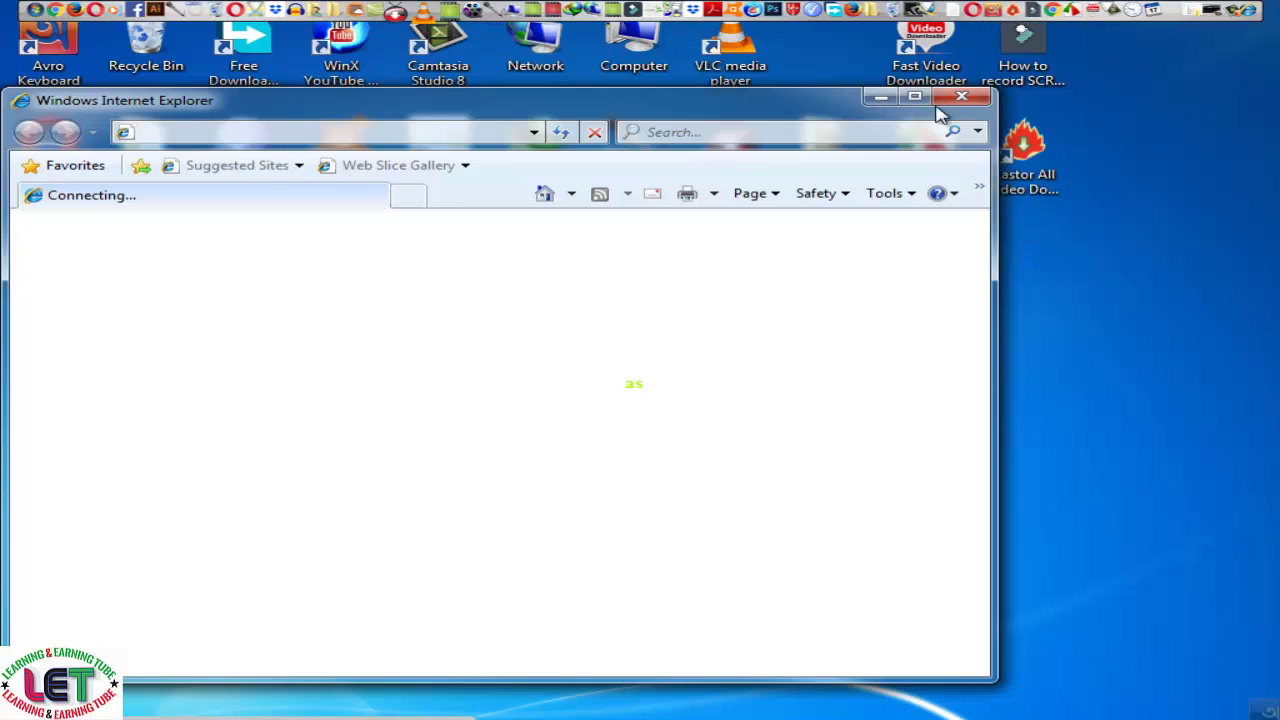
click(959, 99)
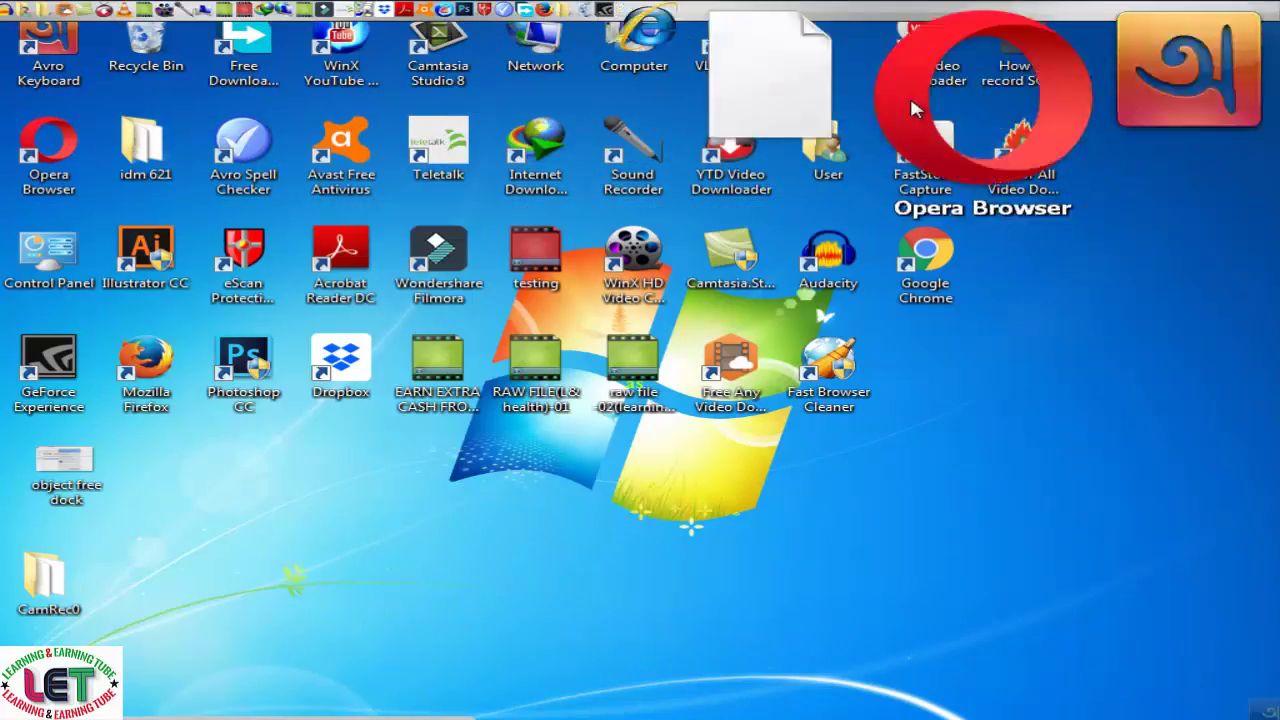
Preview the "object free dock" desktop image to examine the ObjectDock Free installation prompt
right_click(68, 465)
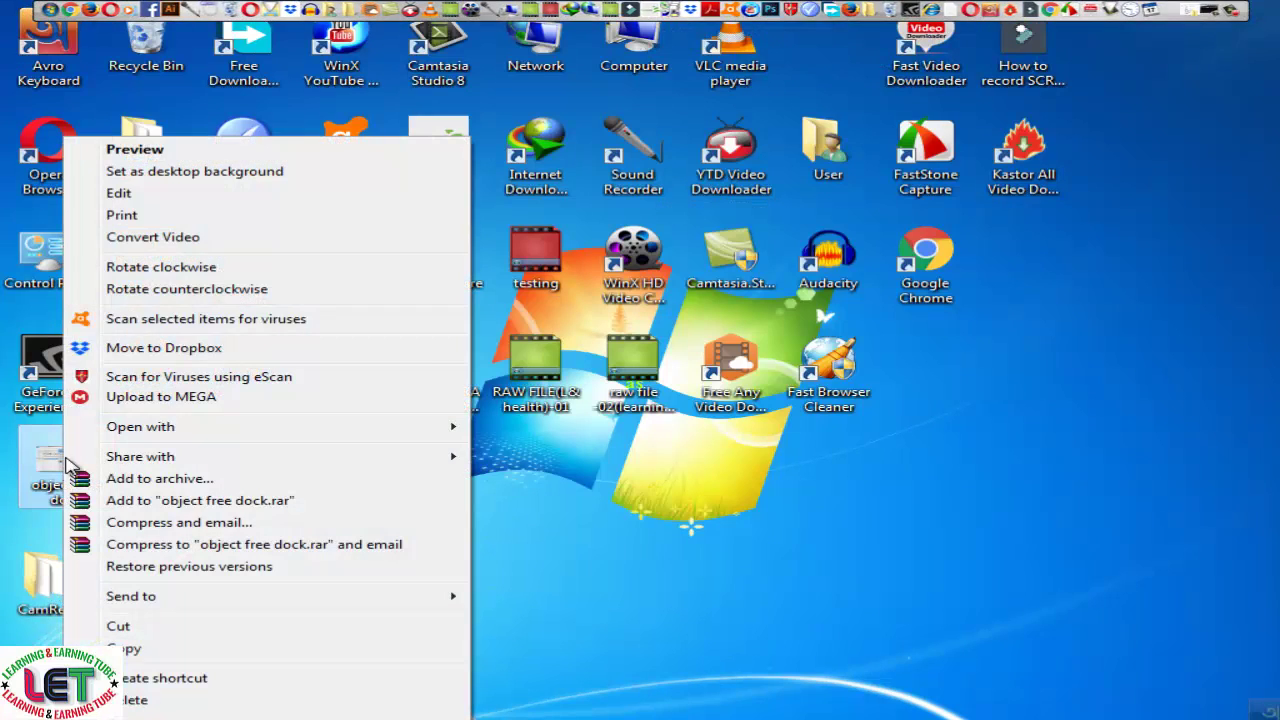
click(133, 150)
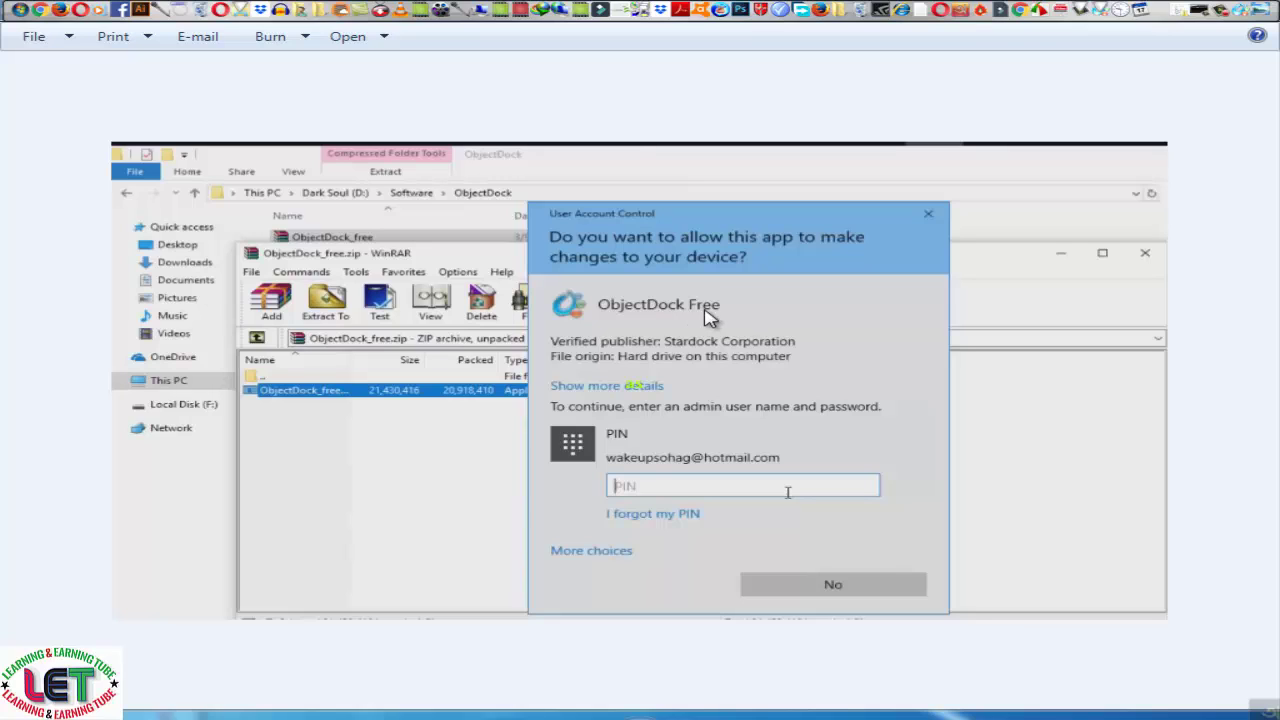
click(1274, 15)
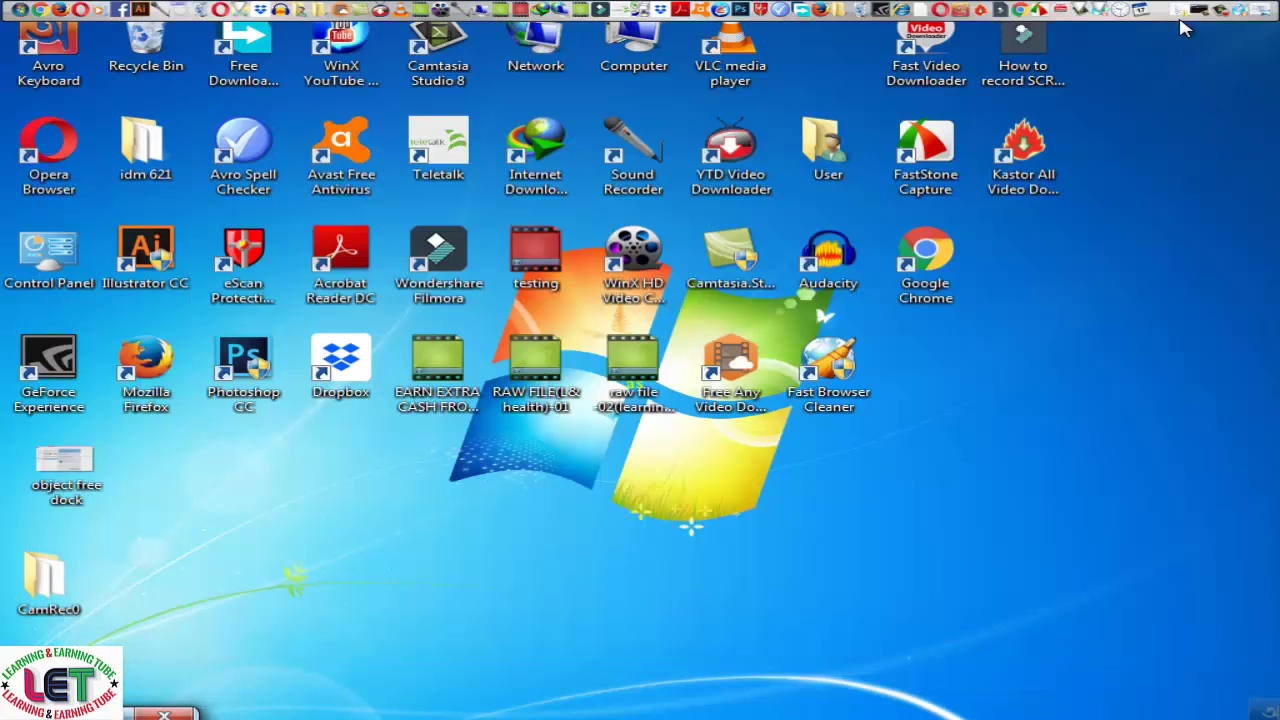
Bring up the ObjectDock Settings window from the dock and place it in the middle of the desktop
mouse_move(1180, 14)
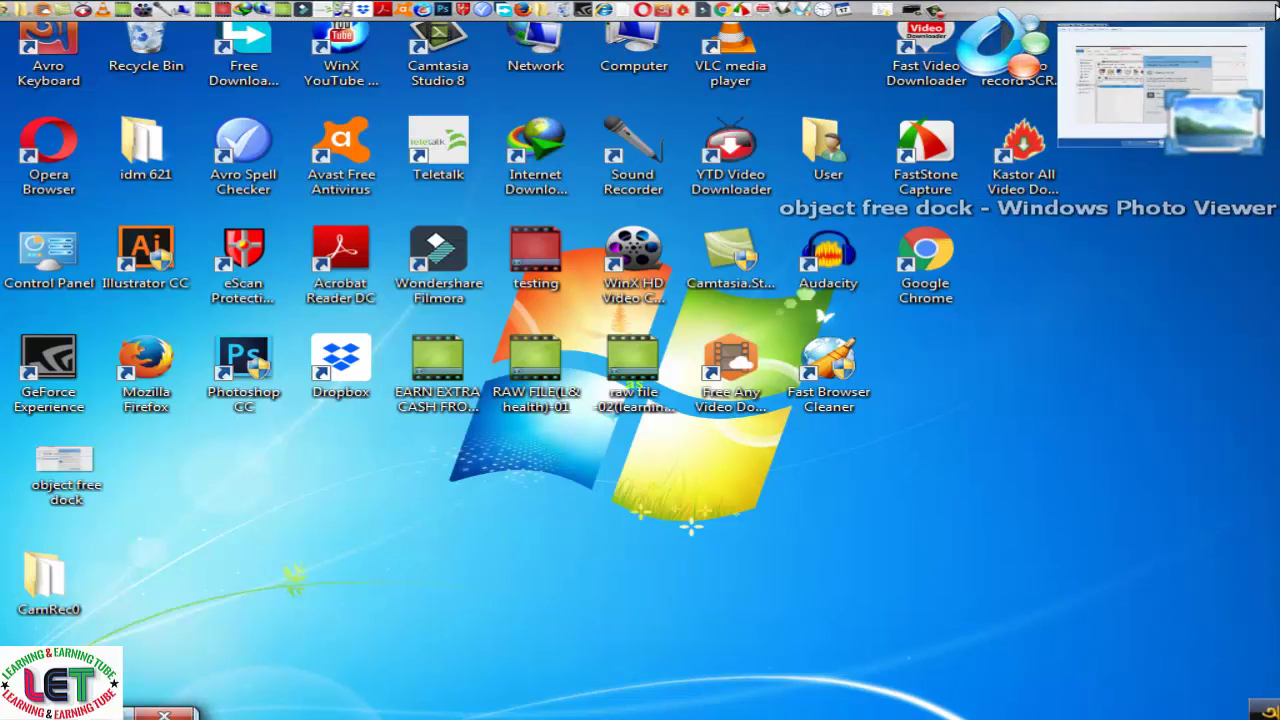
click(1240, 38)
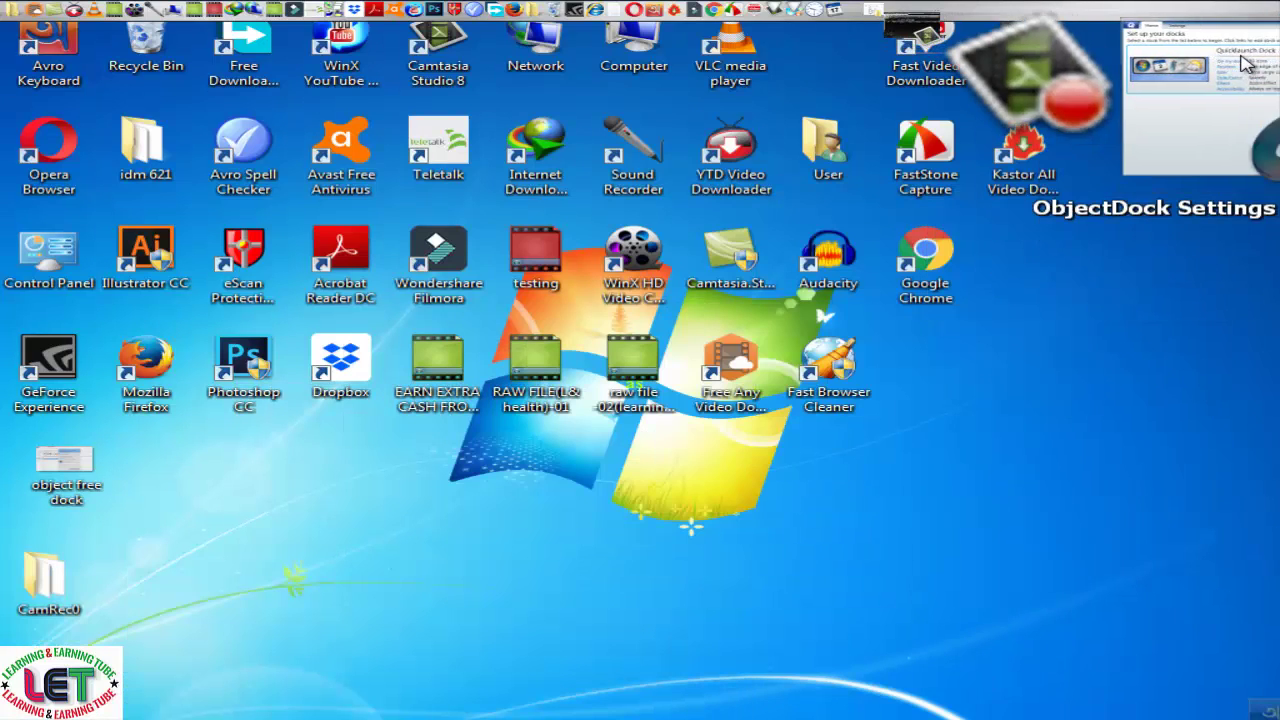
click(1240, 65)
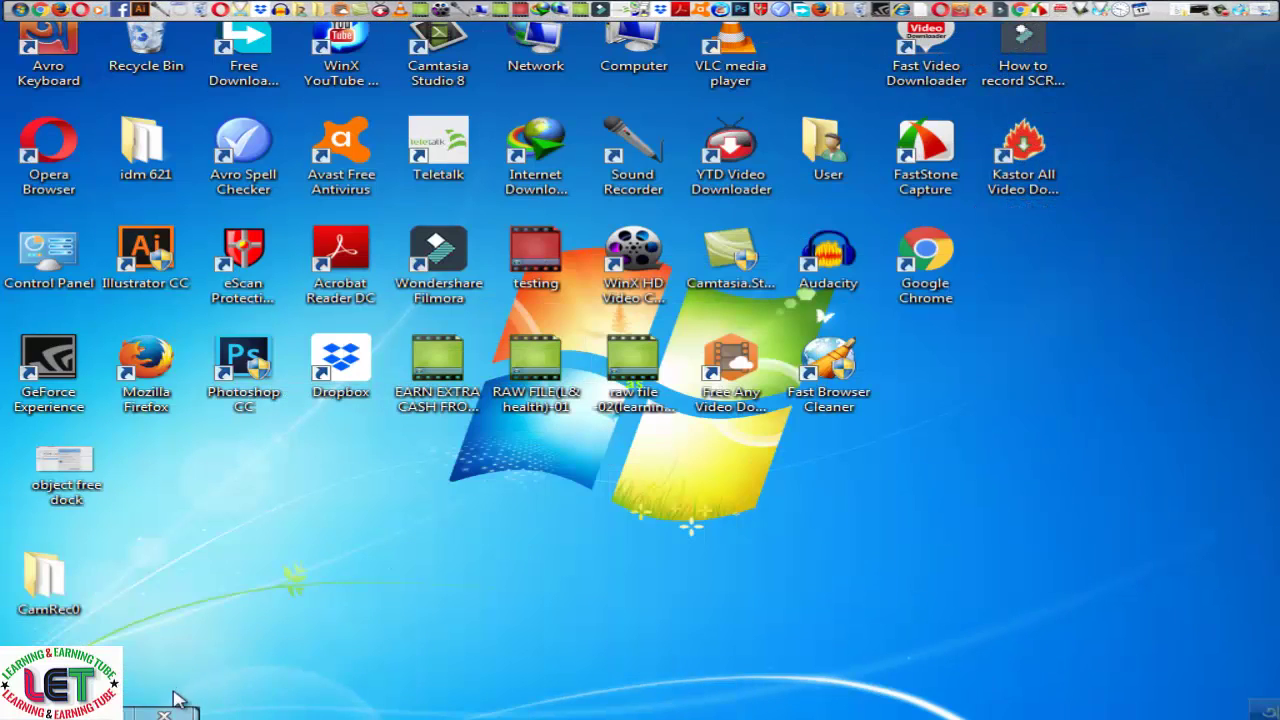
click(150, 713)
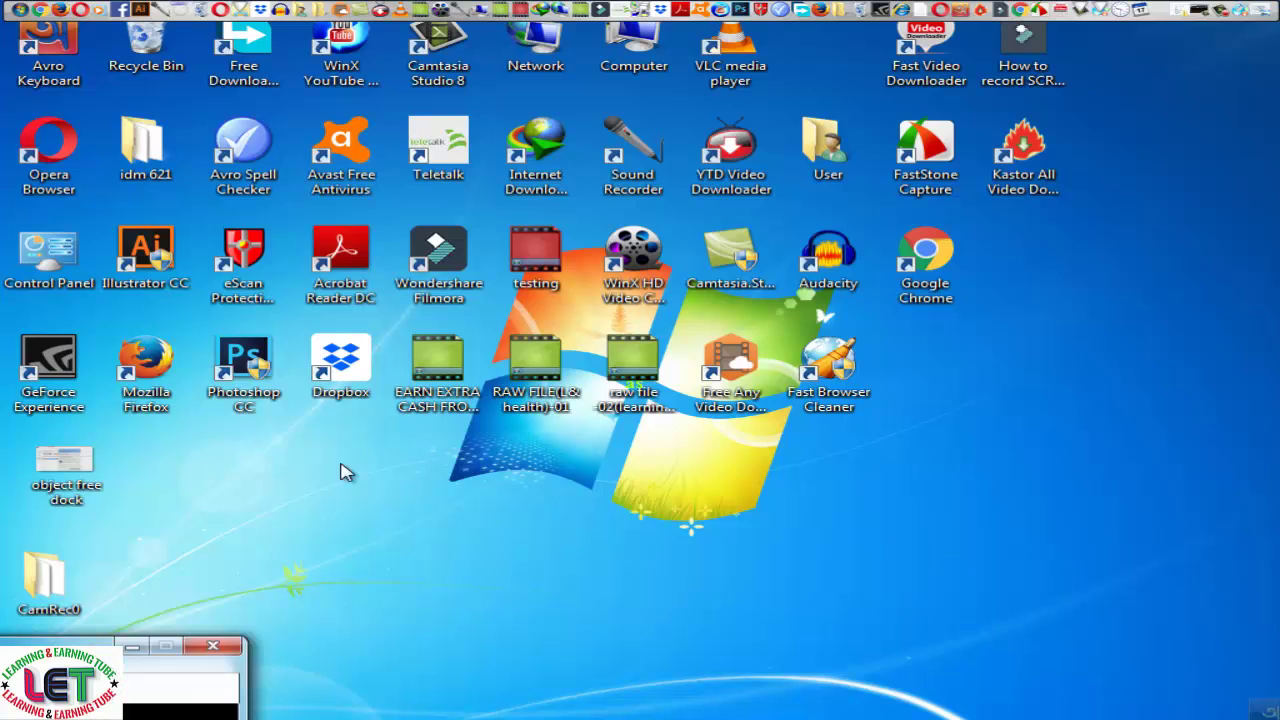
drag(918, 129, 864, 112)
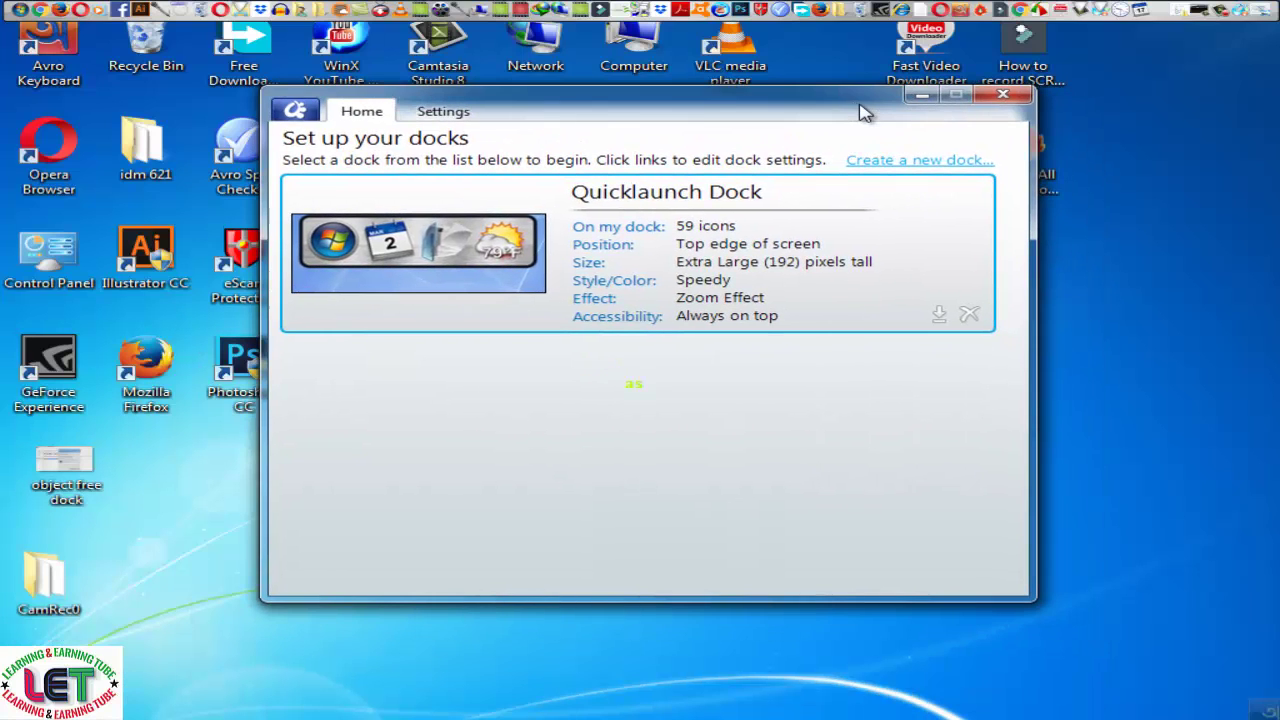
drag(730, 100, 709, 90)
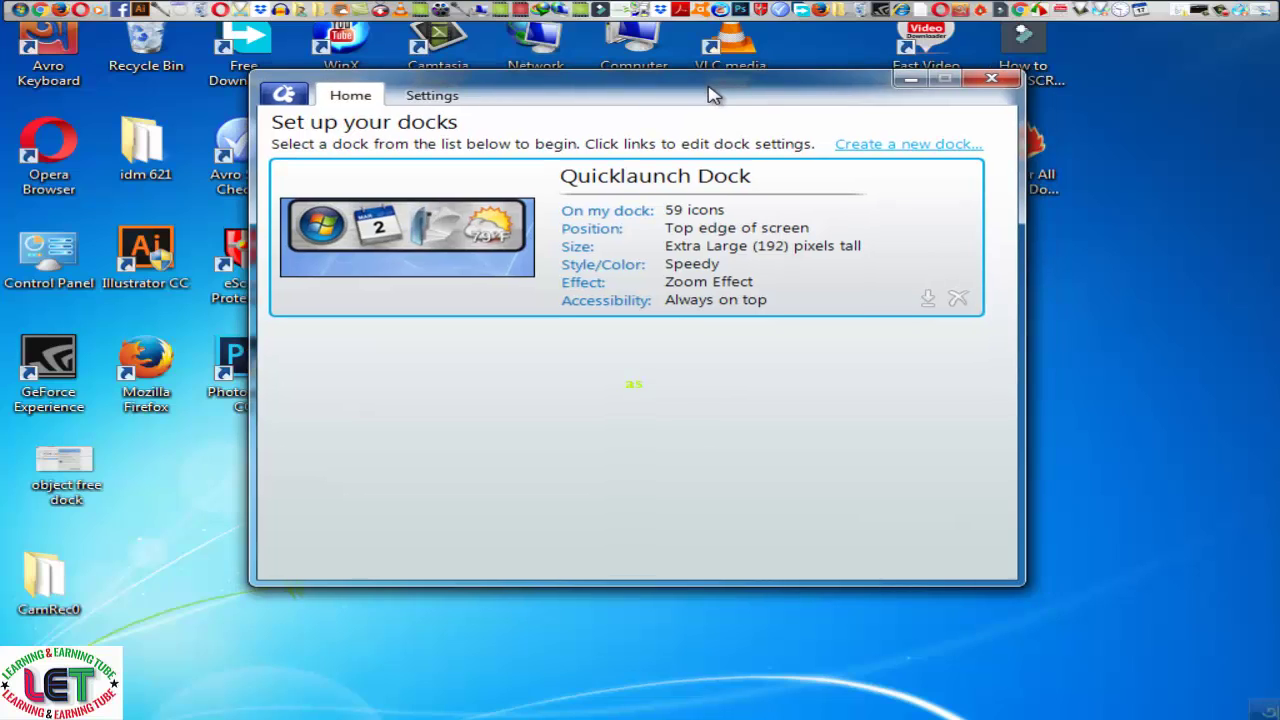
Examine the Quicklaunch Dock's options for showing running applications and leave them as they are
click(610, 226)
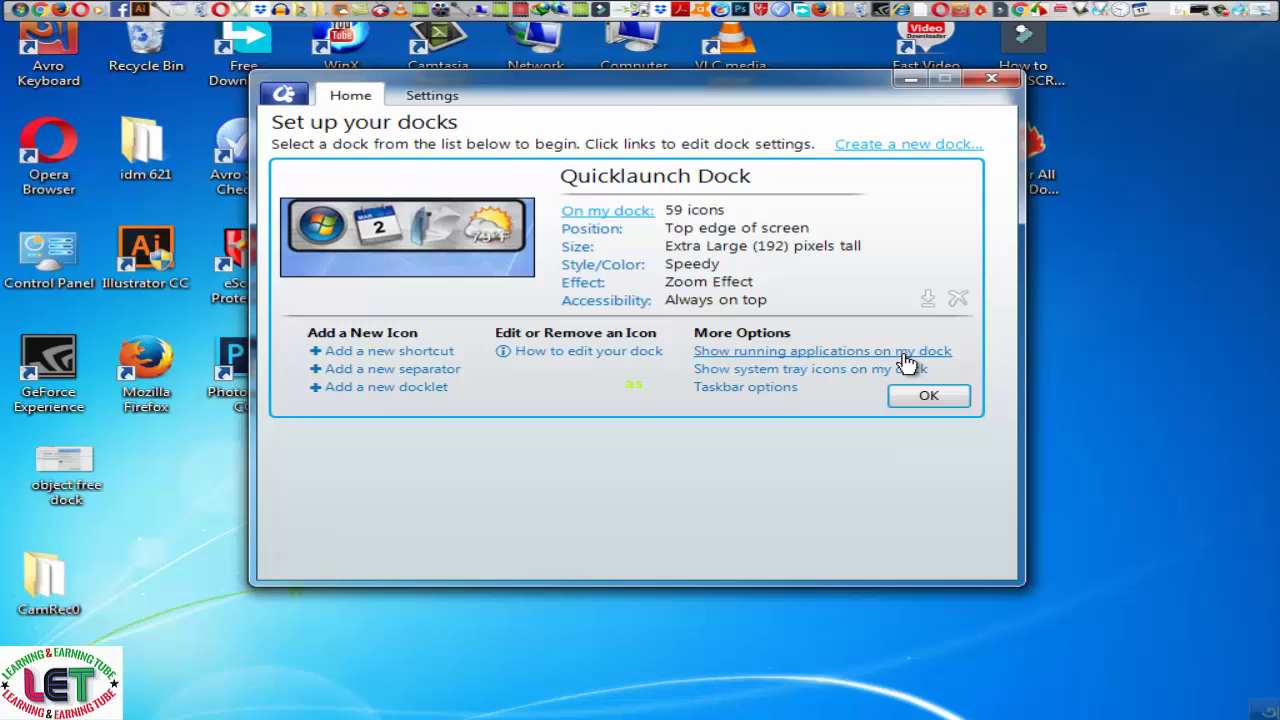
click(781, 355)
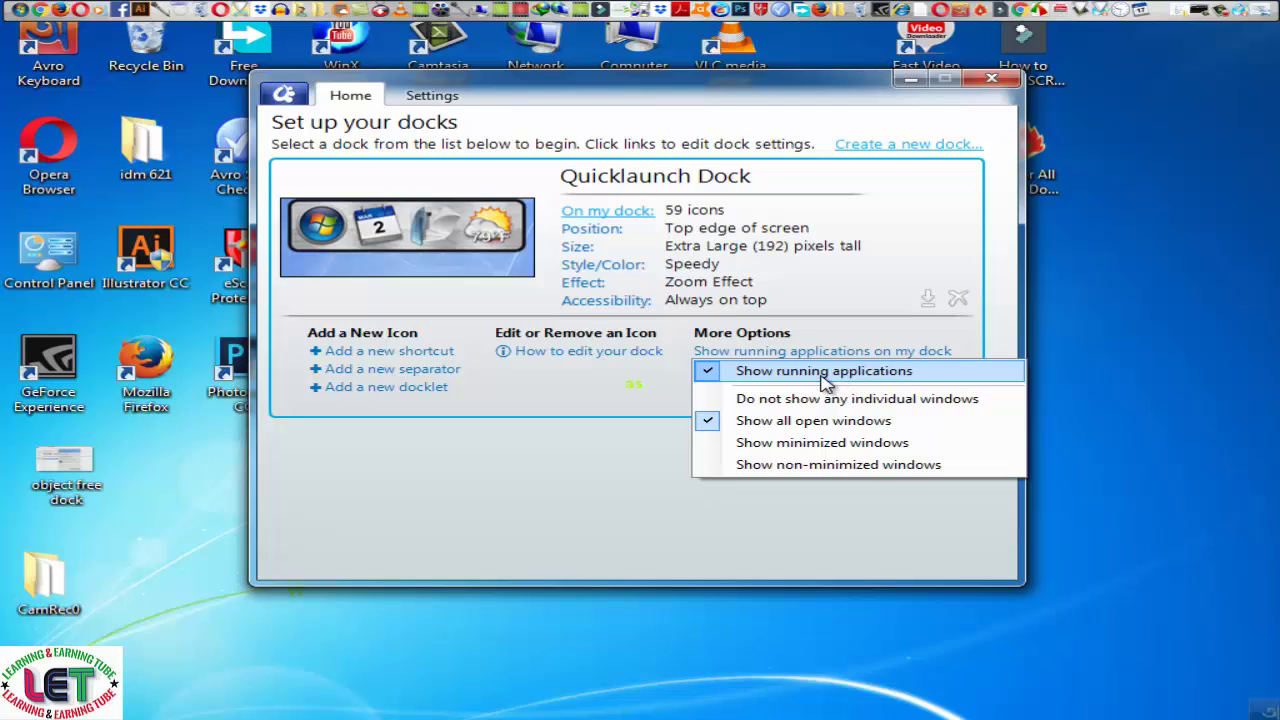
click(1152, 256)
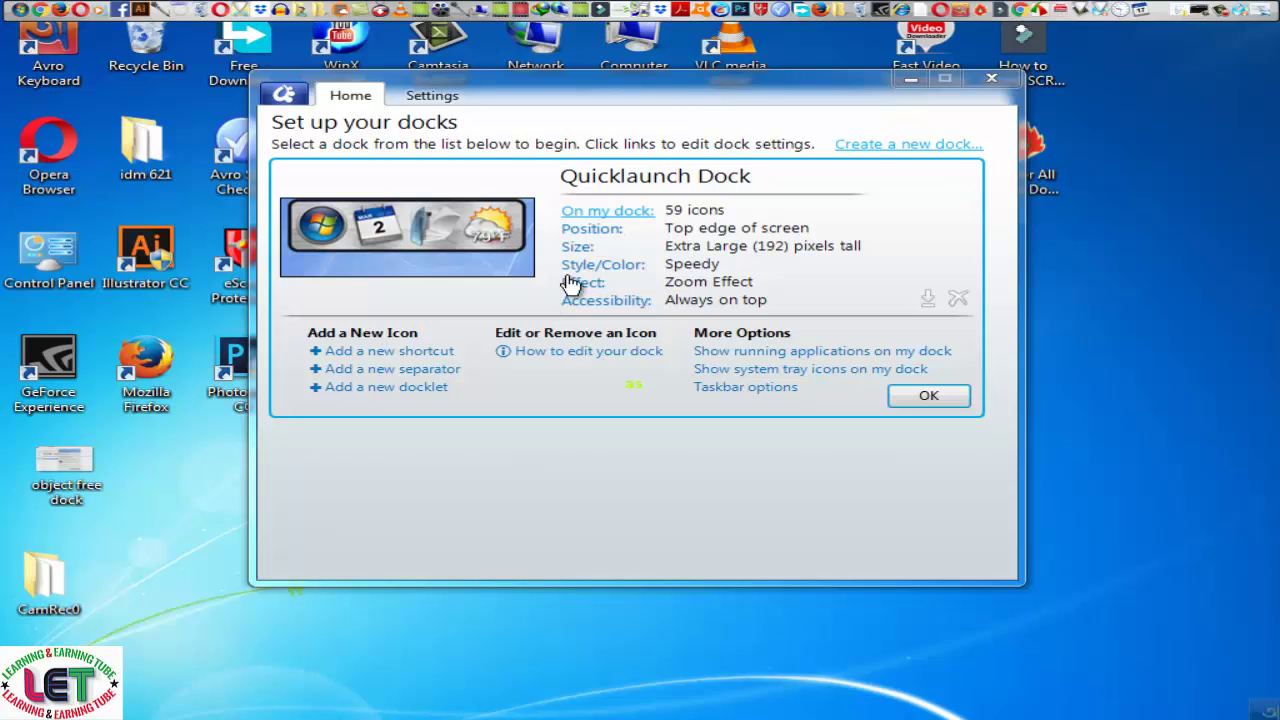
Review the Quicklaunch Dock's screen edge choices under Position and keep Top edge of screen
click(594, 232)
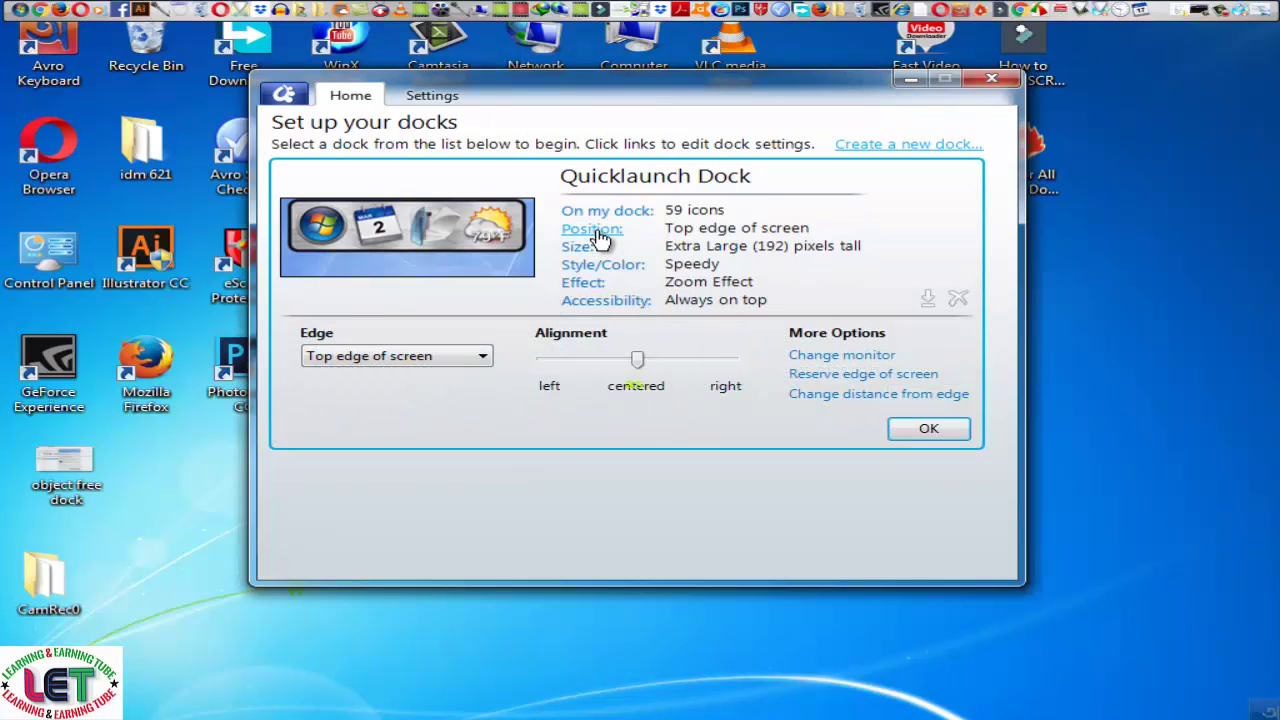
click(480, 357)
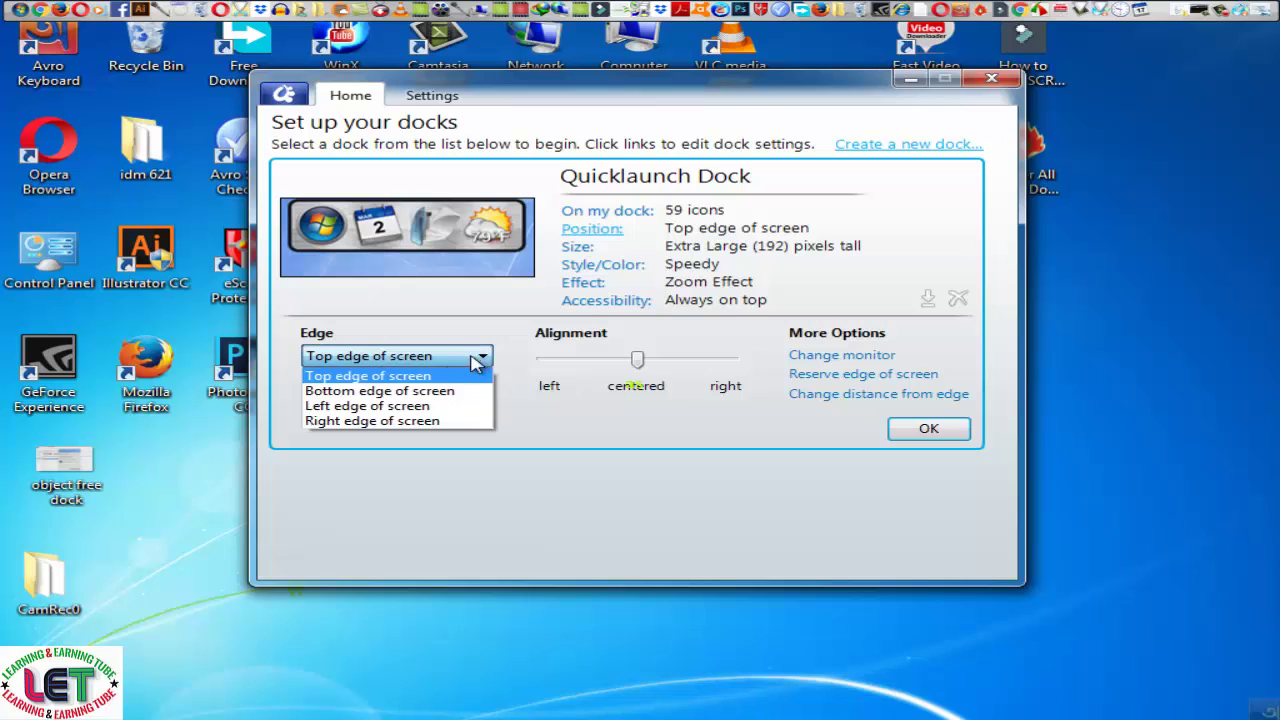
key(Up)
key(Down)
key(Down)
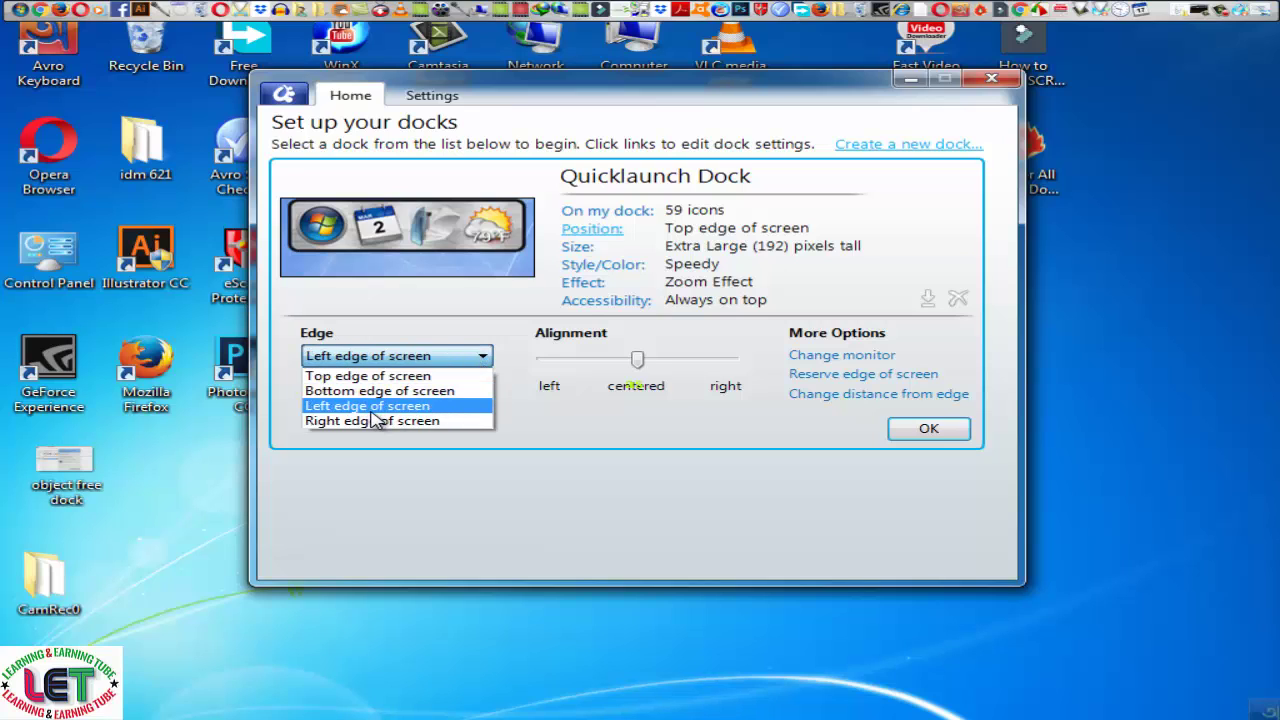
key(Up)
key(Up)
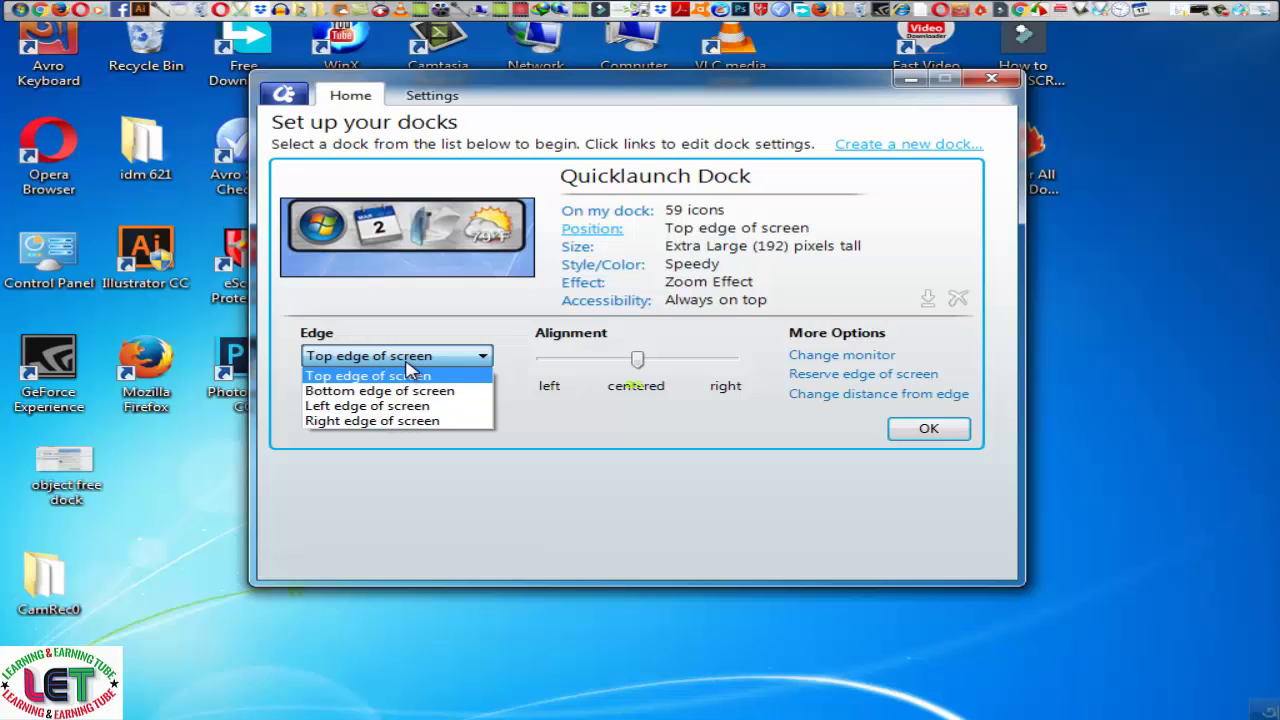
click(410, 372)
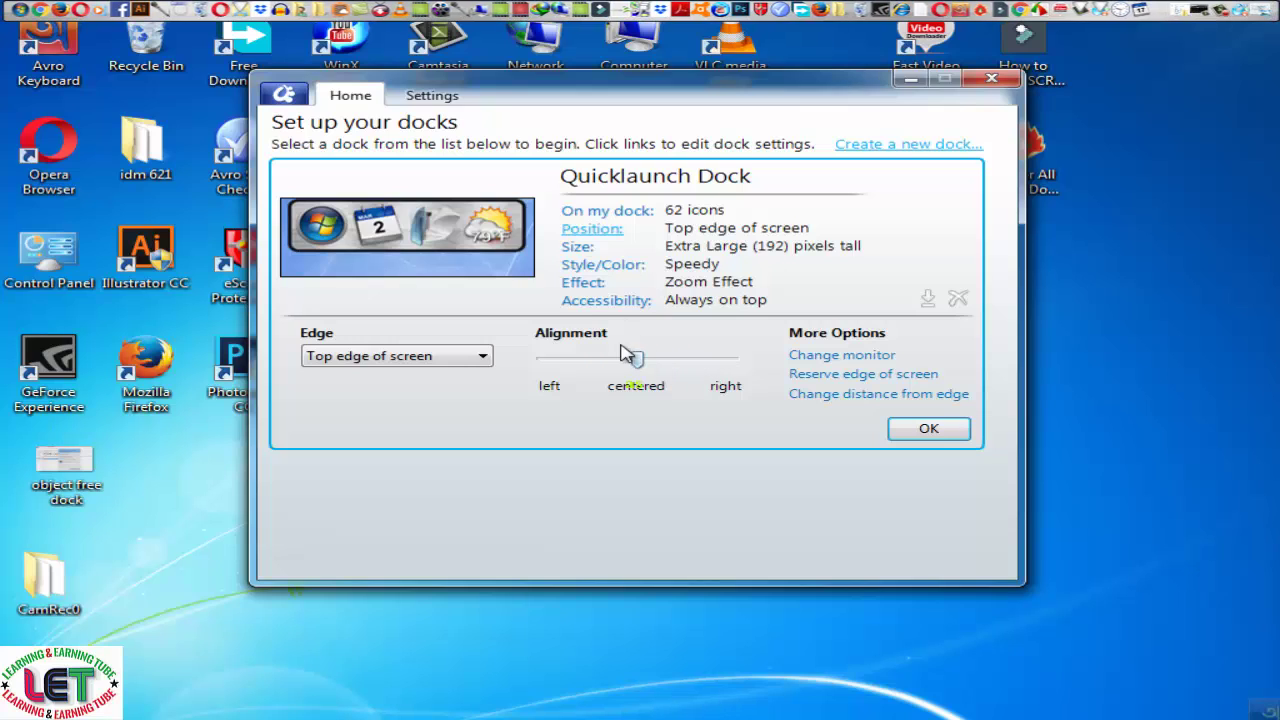
Set the Quicklaunch Dock's zoomed icon size to 192 px, keeping the icon size at its maximum of 192 px
click(585, 250)
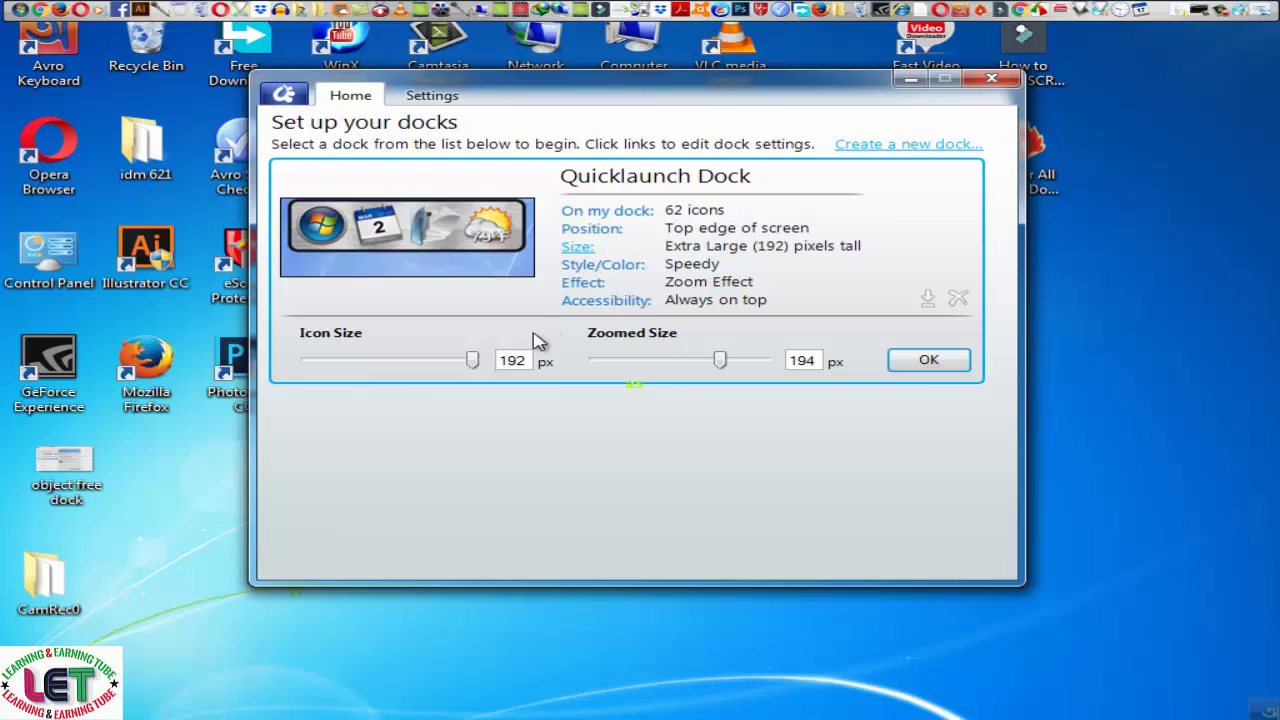
drag(474, 360, 503, 363)
drag(722, 363, 688, 366)
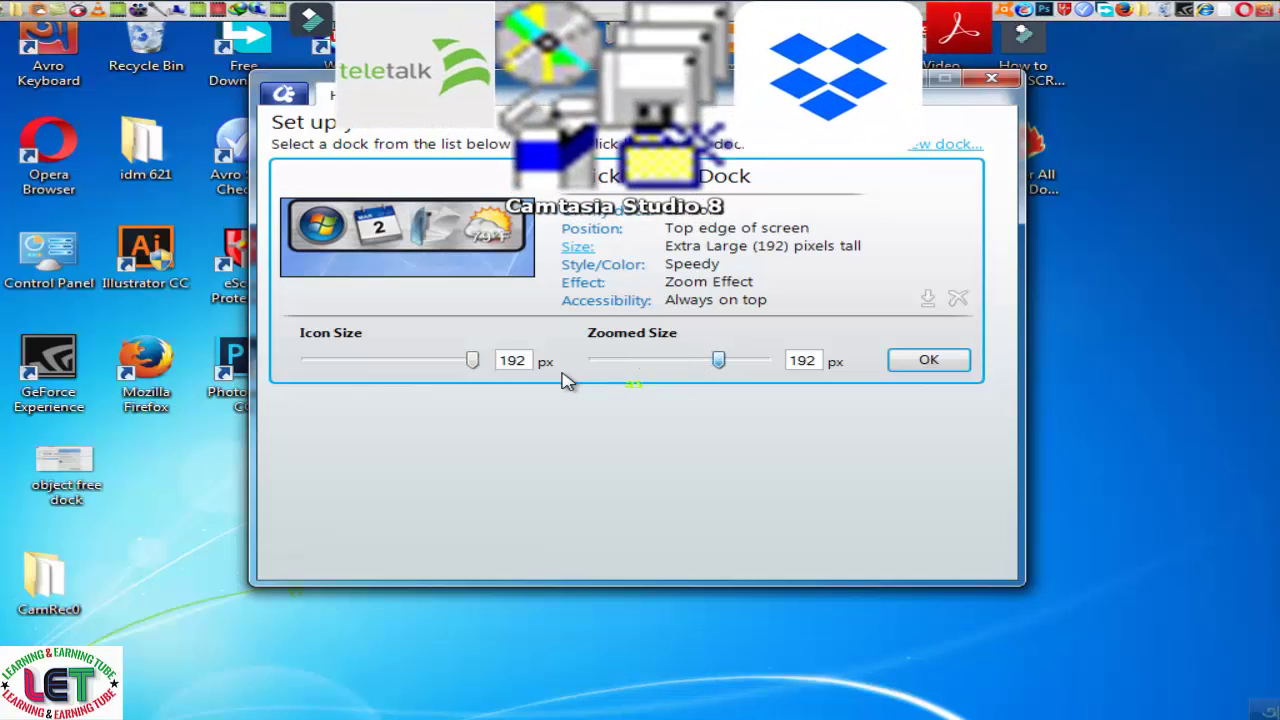
Try larger zoomed icon sizes such as 227 px and 212 px on the dock and restore 192 px
click(718, 360)
drag(757, 363, 745, 370)
click(662, 369)
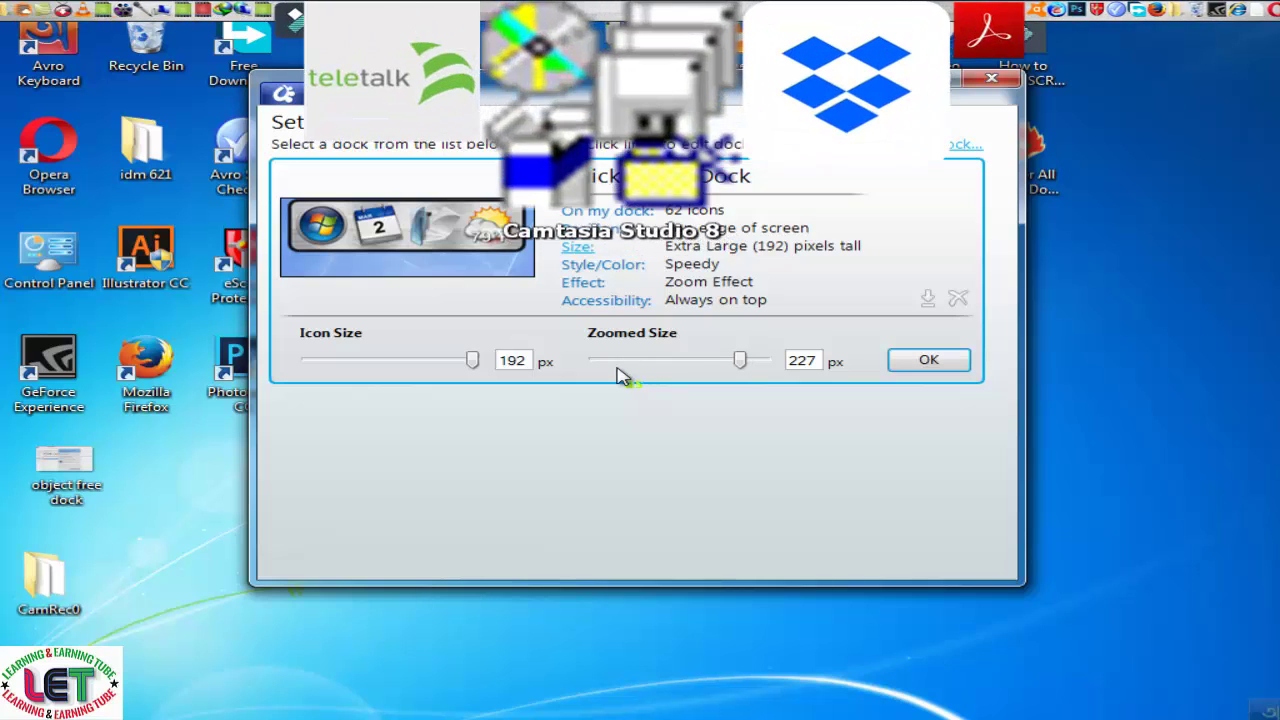
click(605, 380)
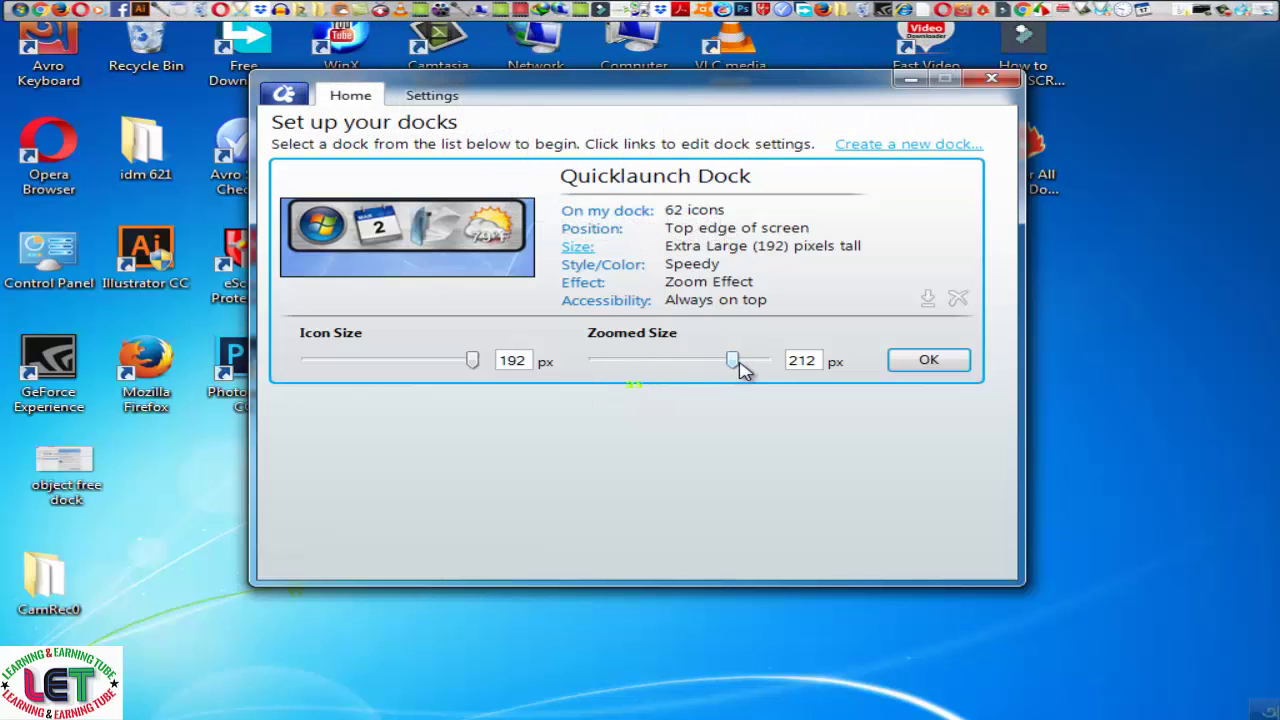
click(676, 364)
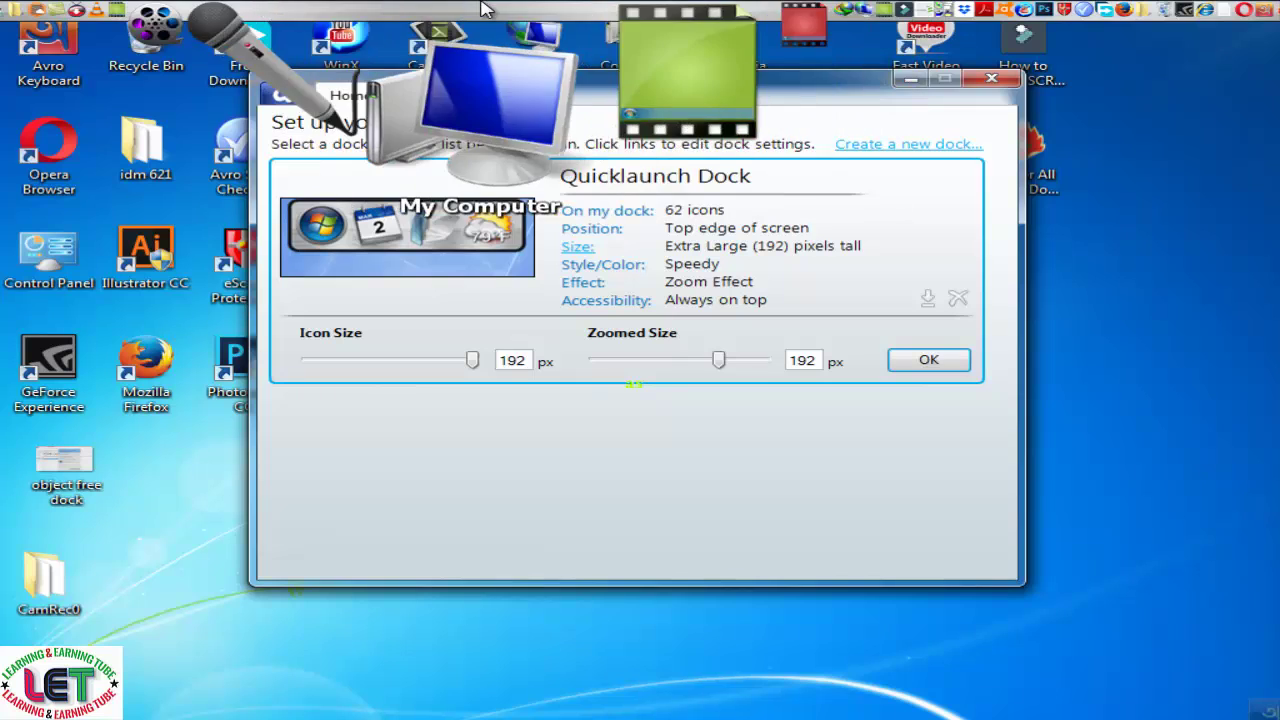
Raise the dock background's transparency to about one third and view the drawing and blur/reflection options
click(604, 268)
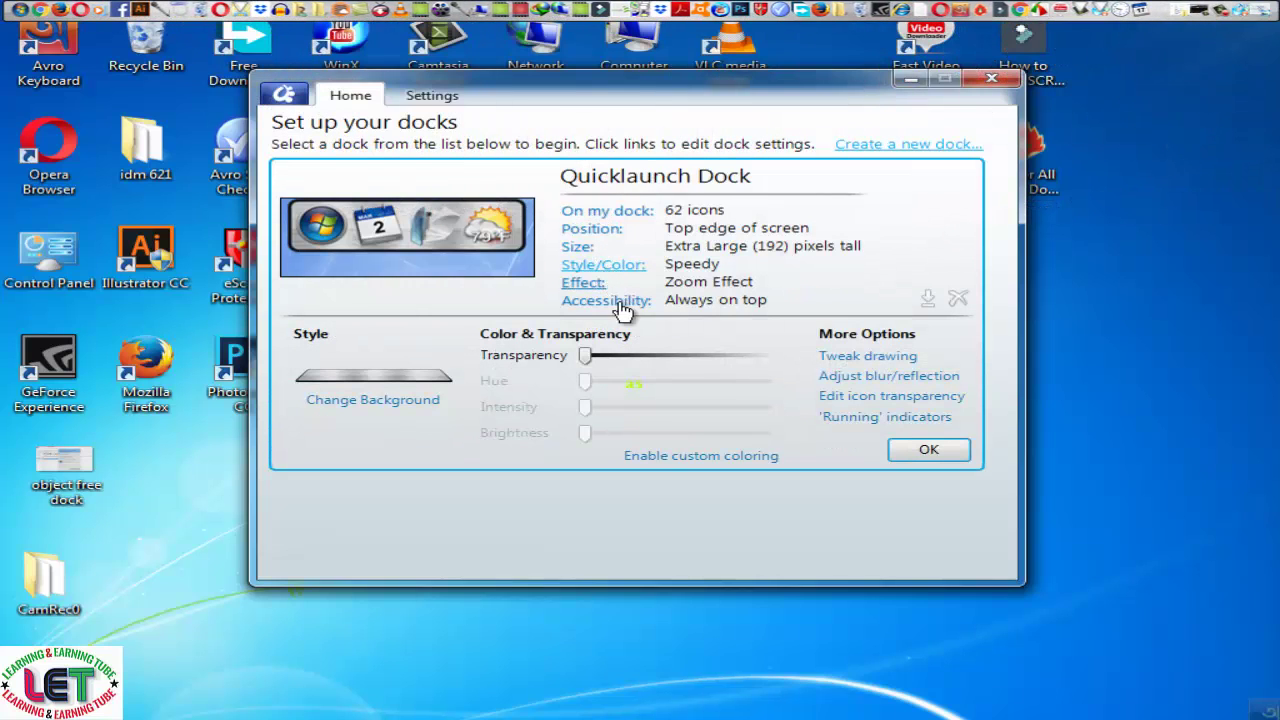
drag(586, 355, 637, 360)
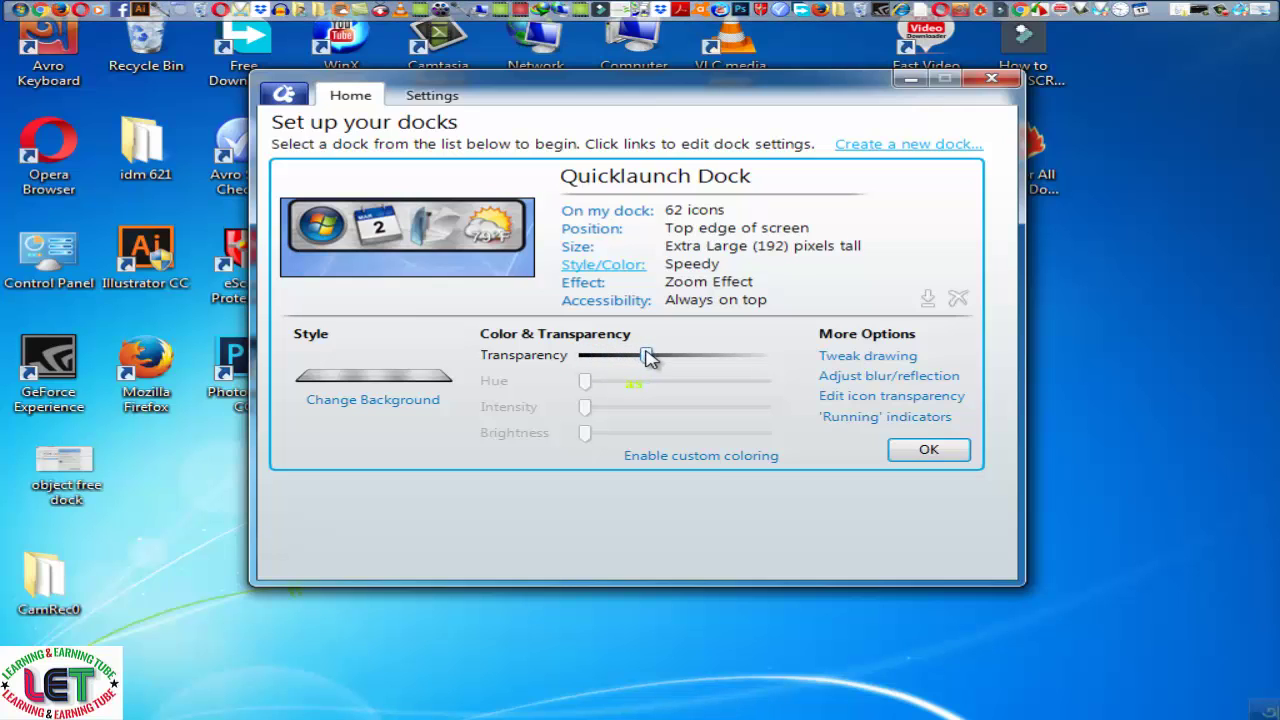
click(878, 357)
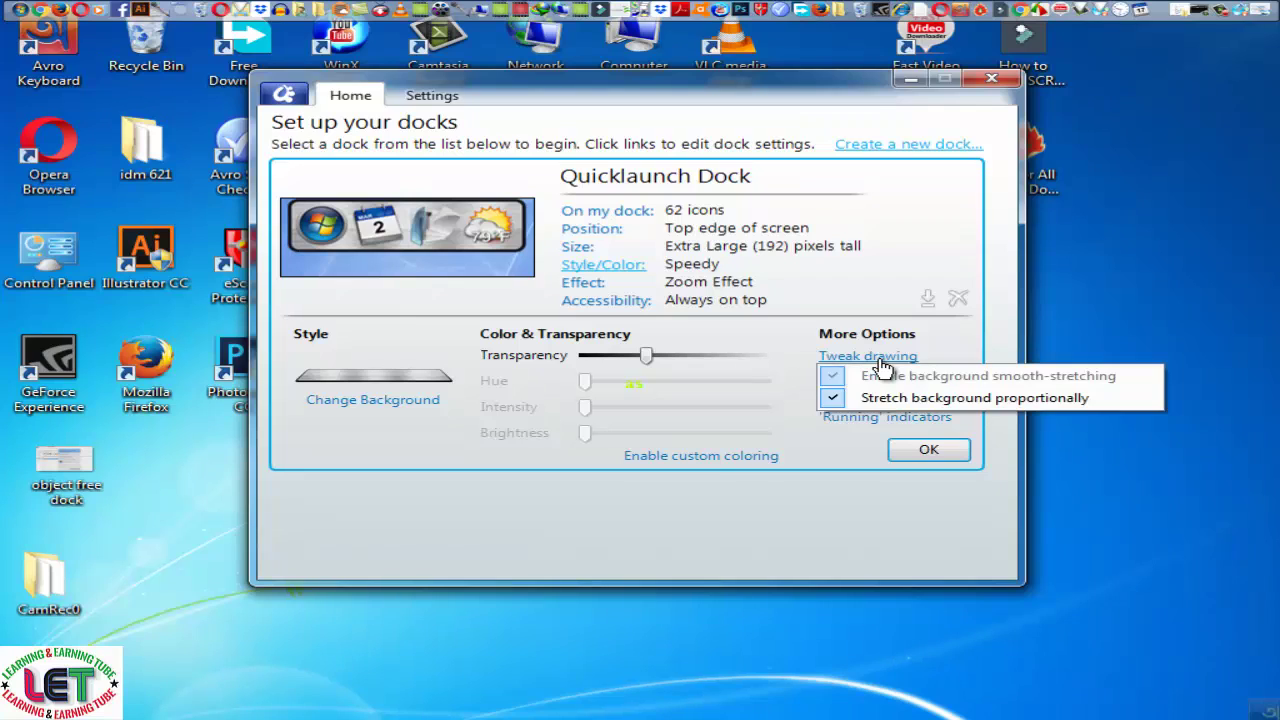
click(800, 377)
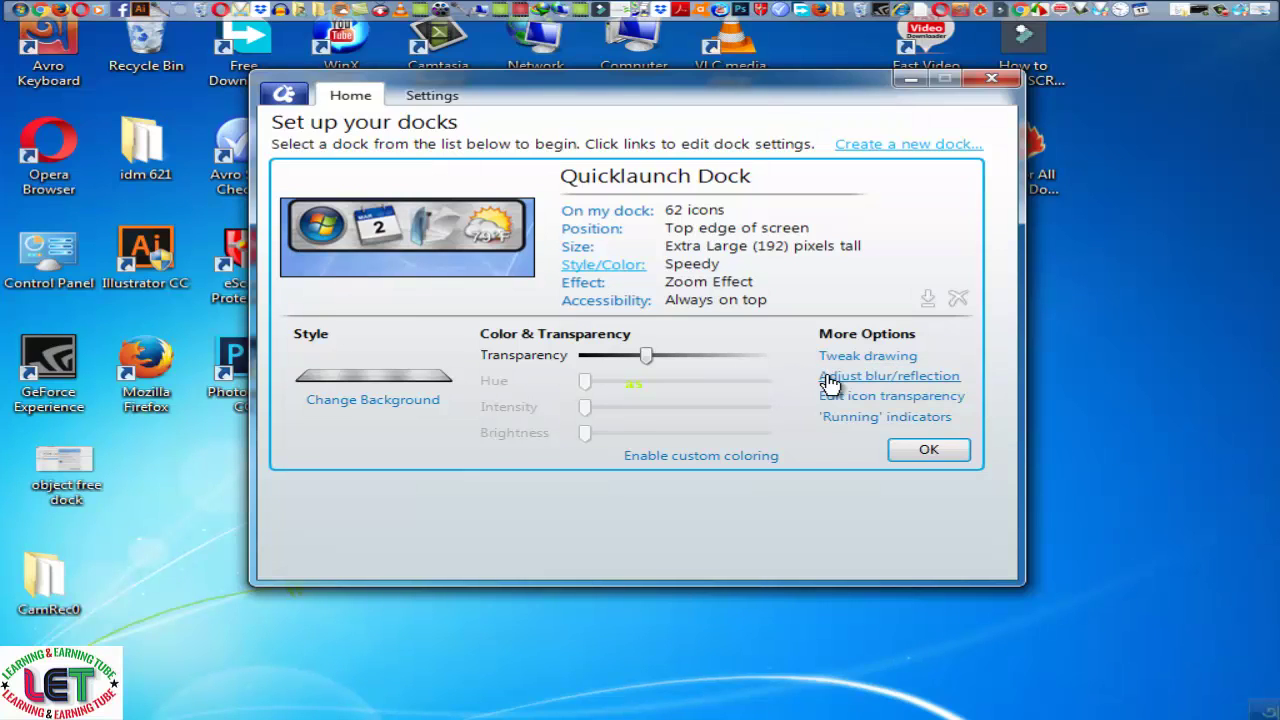
click(830, 378)
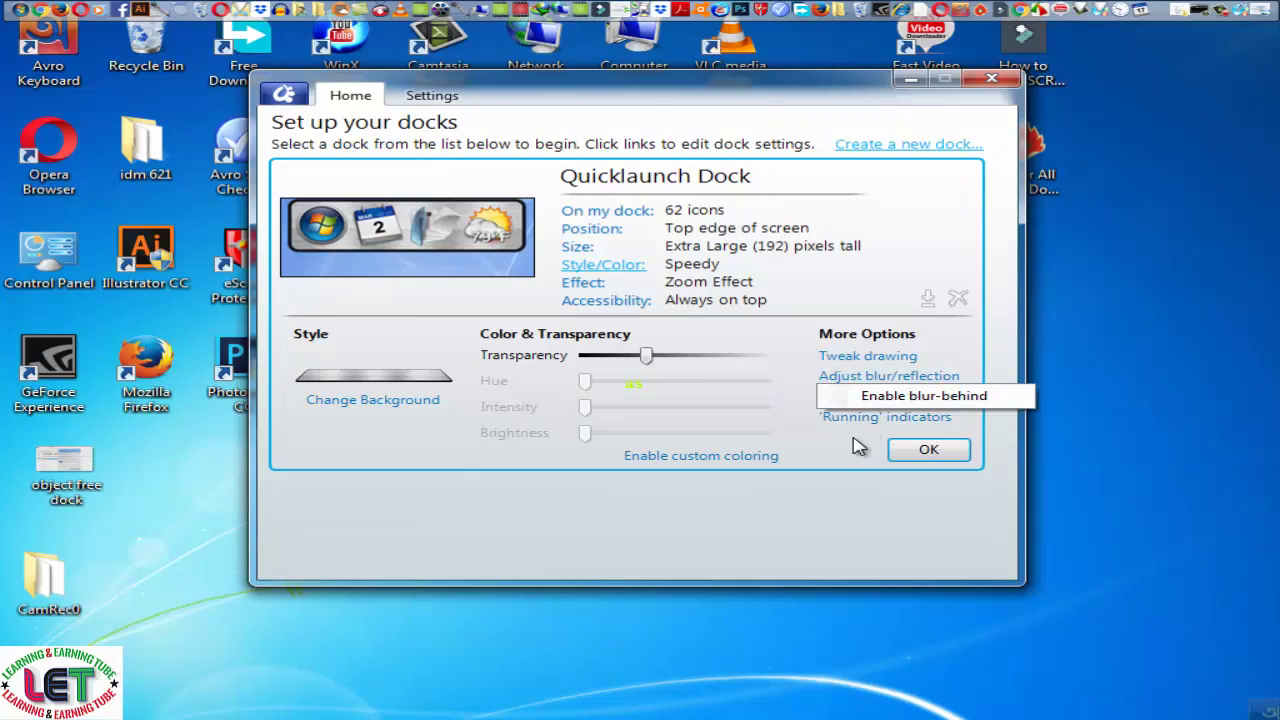
click(588, 284)
Try the Bubble, Zoom, Swing, None and Glow animation effects on the Quicklaunch Dock's icons
click(588, 284)
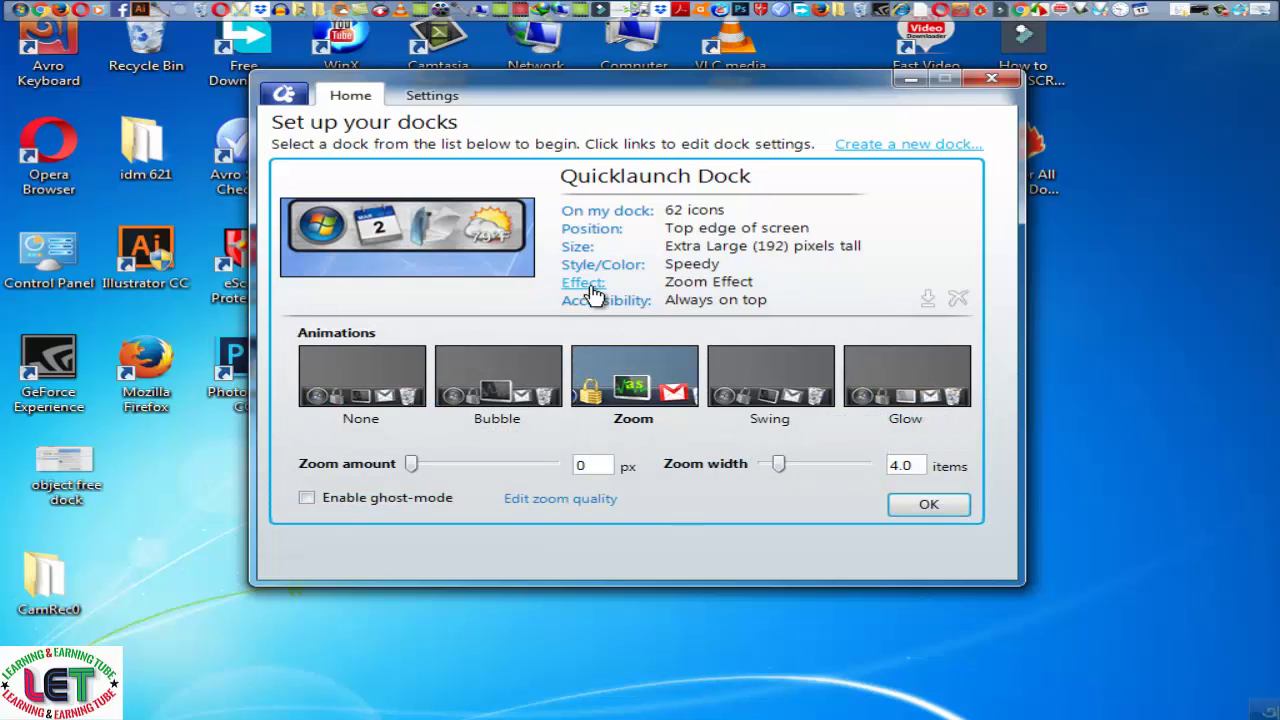
click(488, 412)
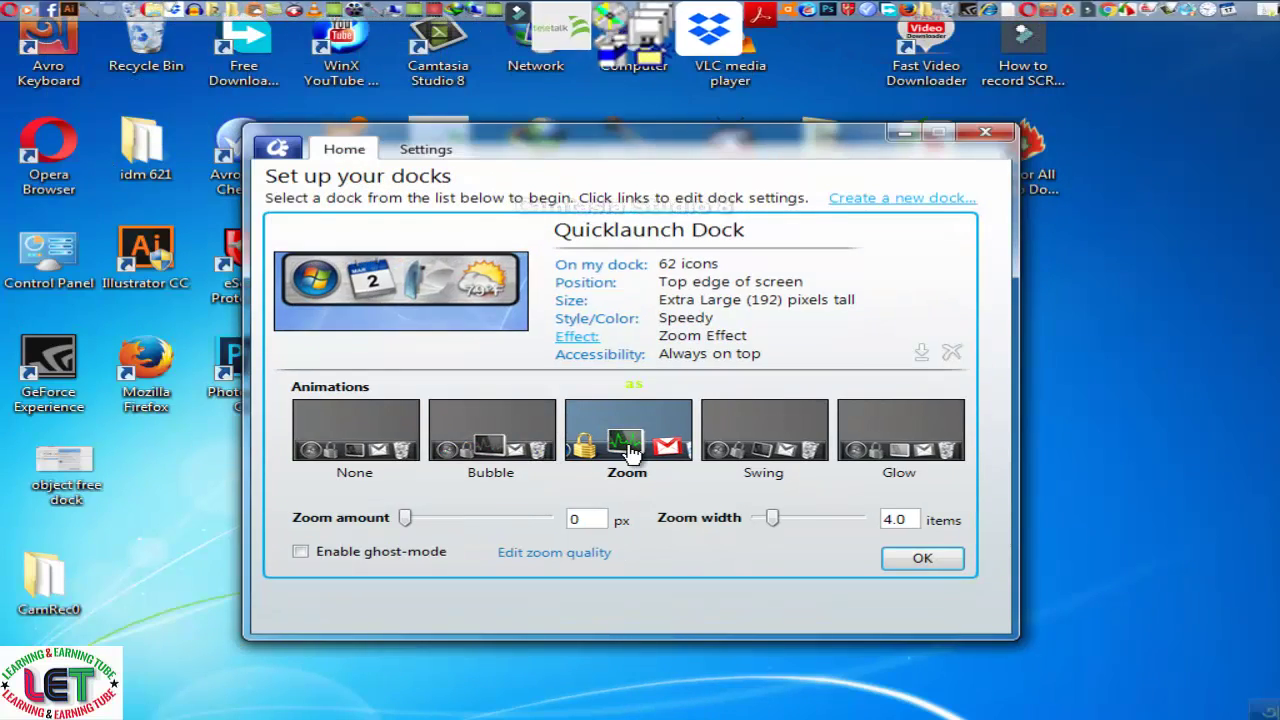
click(748, 452)
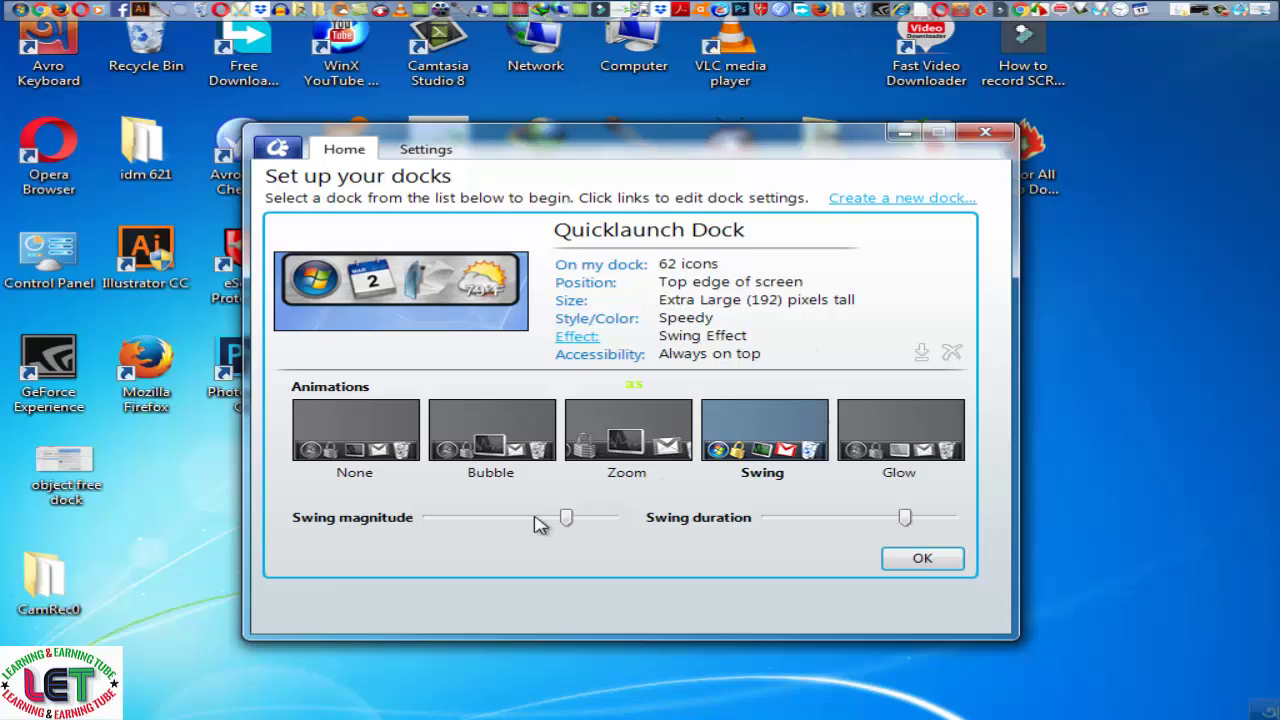
click(366, 430)
click(490, 435)
click(896, 450)
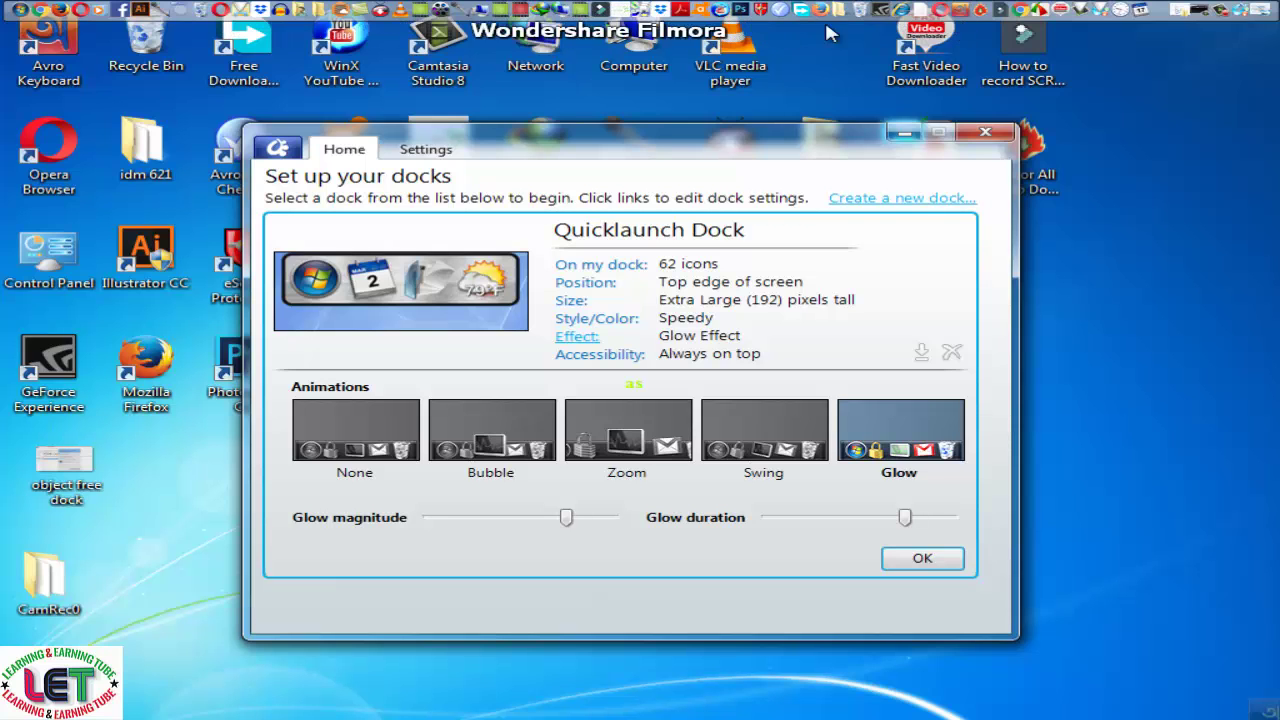
Compare the Zoom and Bubble effects on the dock's icons and set the animation to None
click(641, 440)
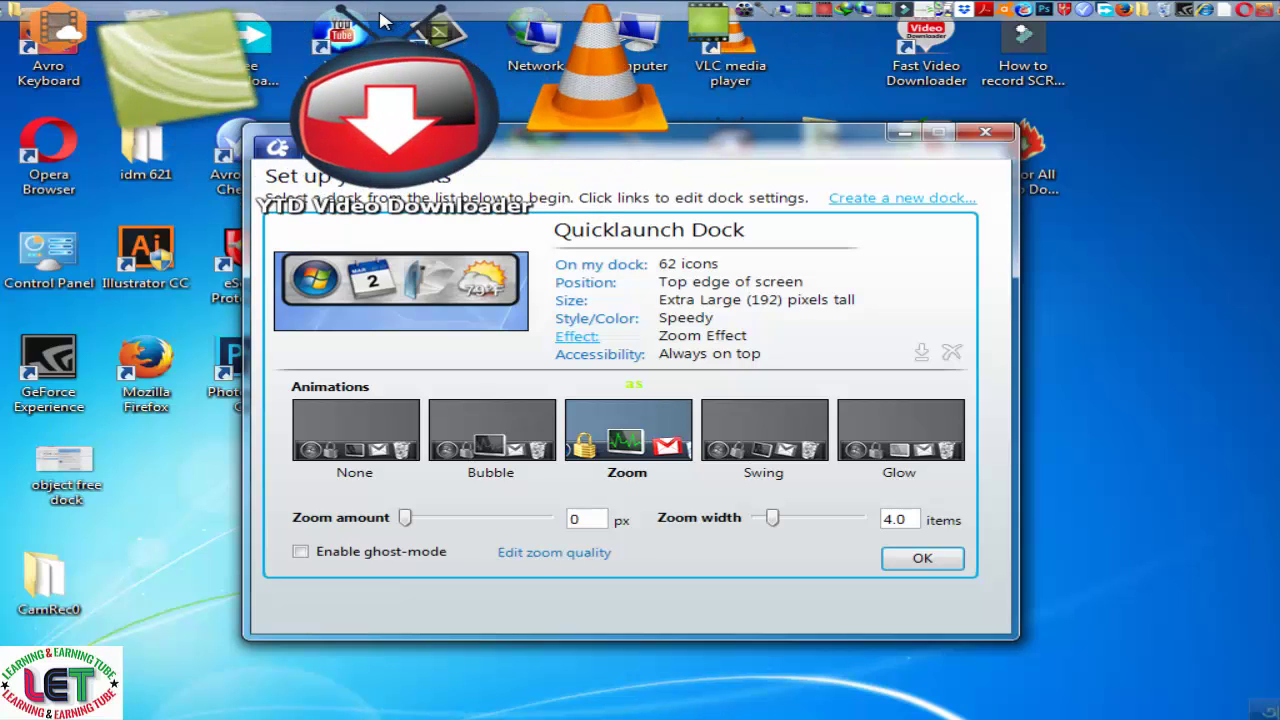
click(491, 430)
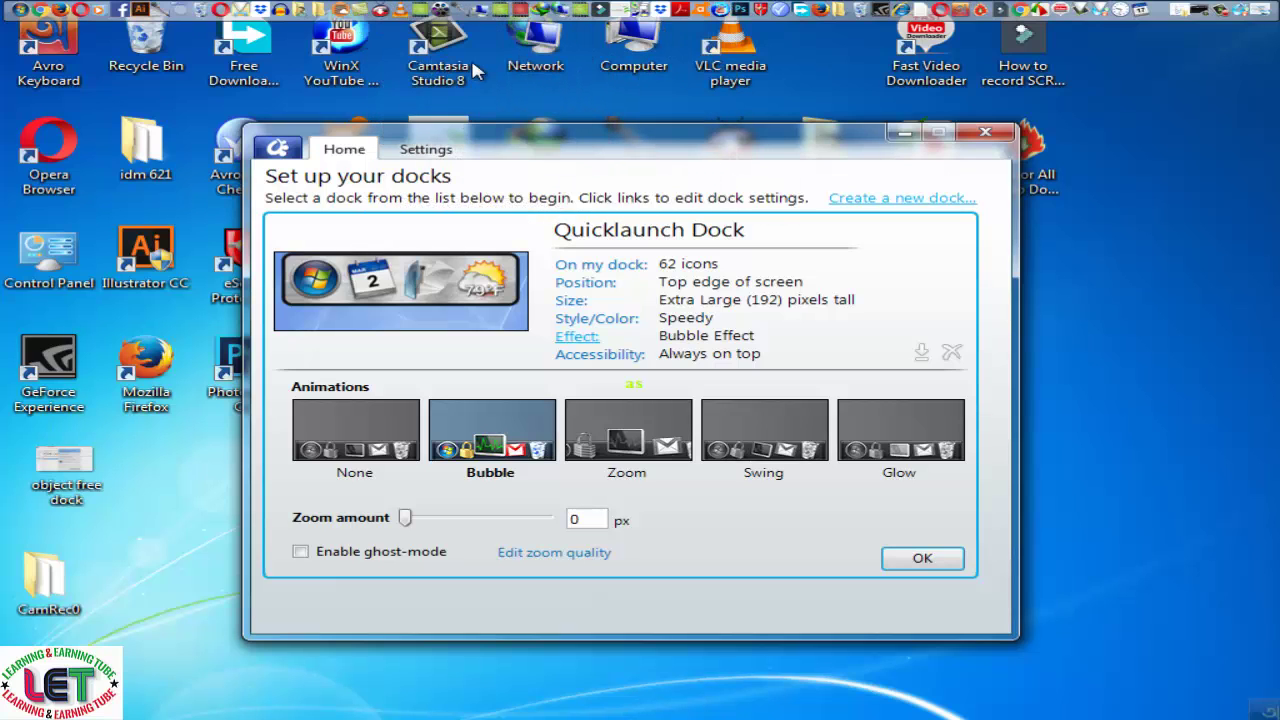
mouse_move(432, 20)
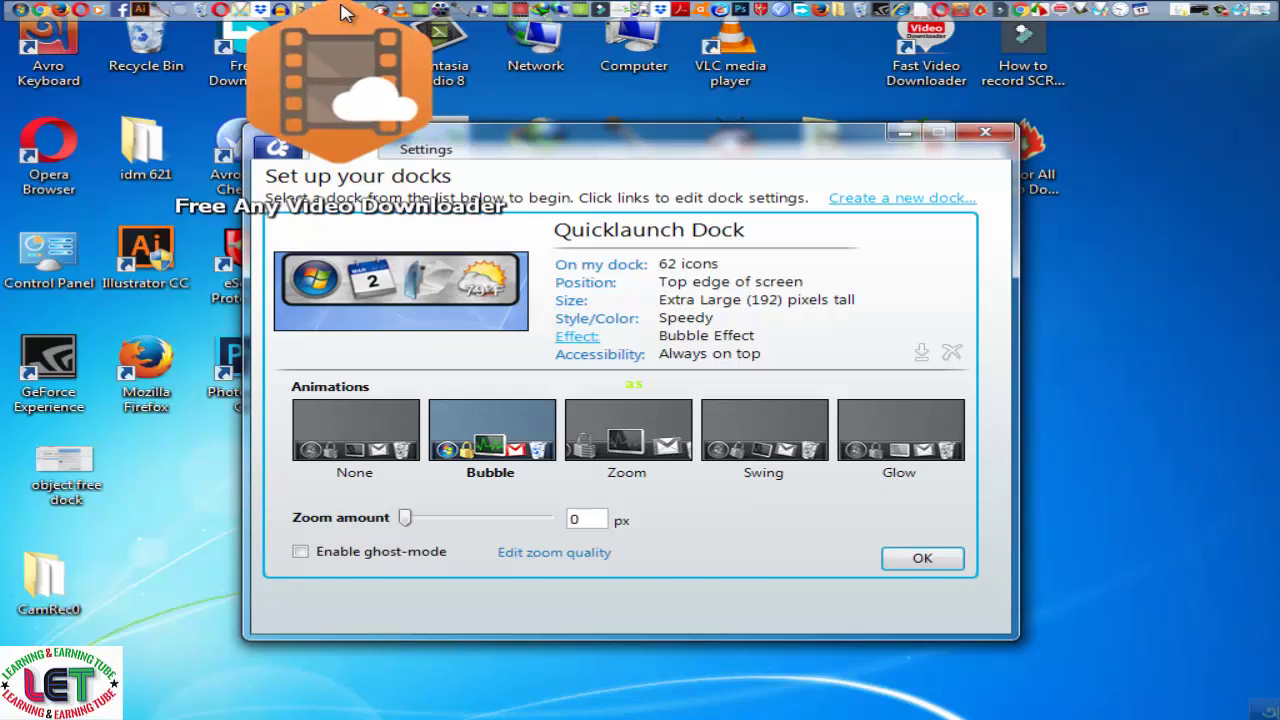
click(352, 458)
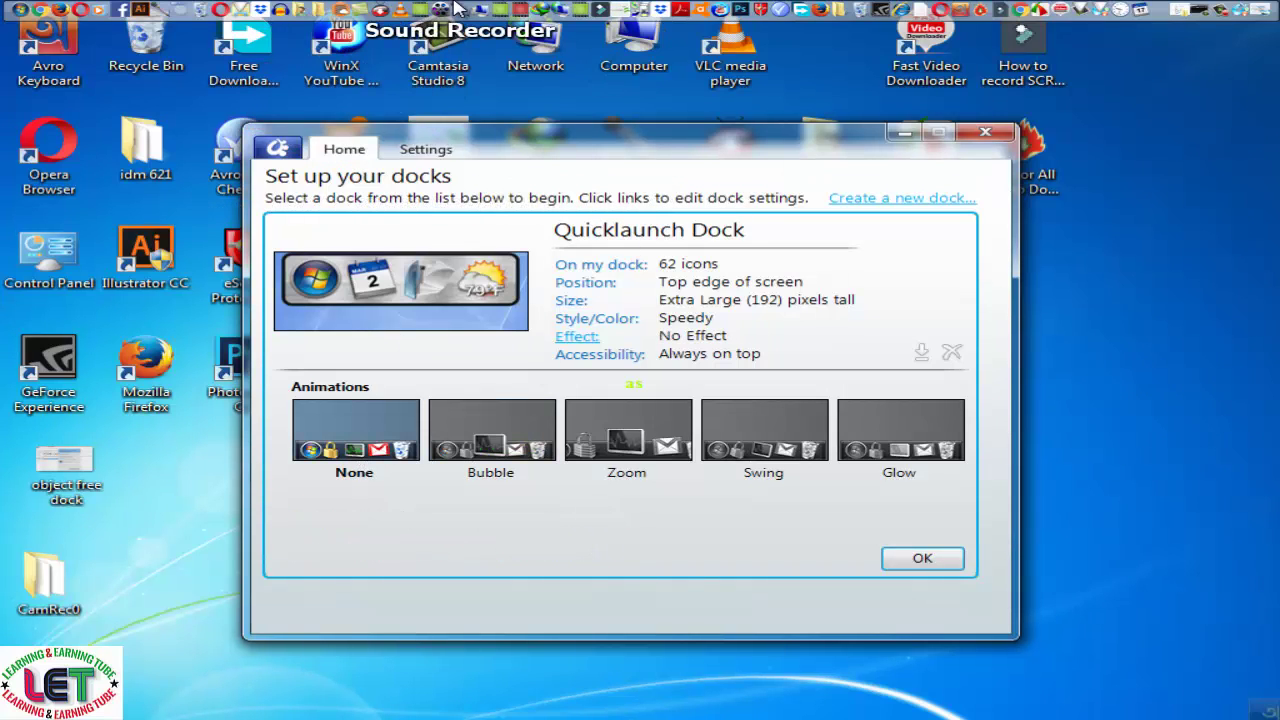
Try the Regular accessibility mode for the dock, choose Autohide and apply it
drag(572, 140, 636, 75)
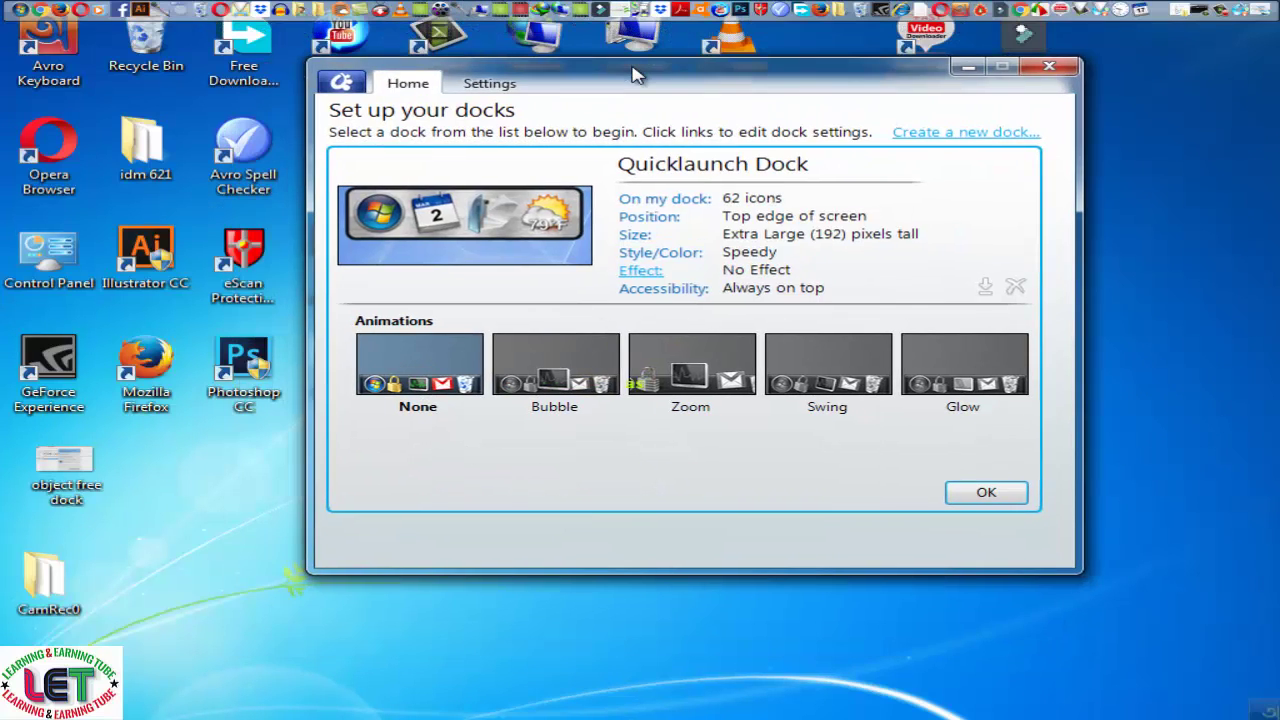
drag(776, 86, 740, 168)
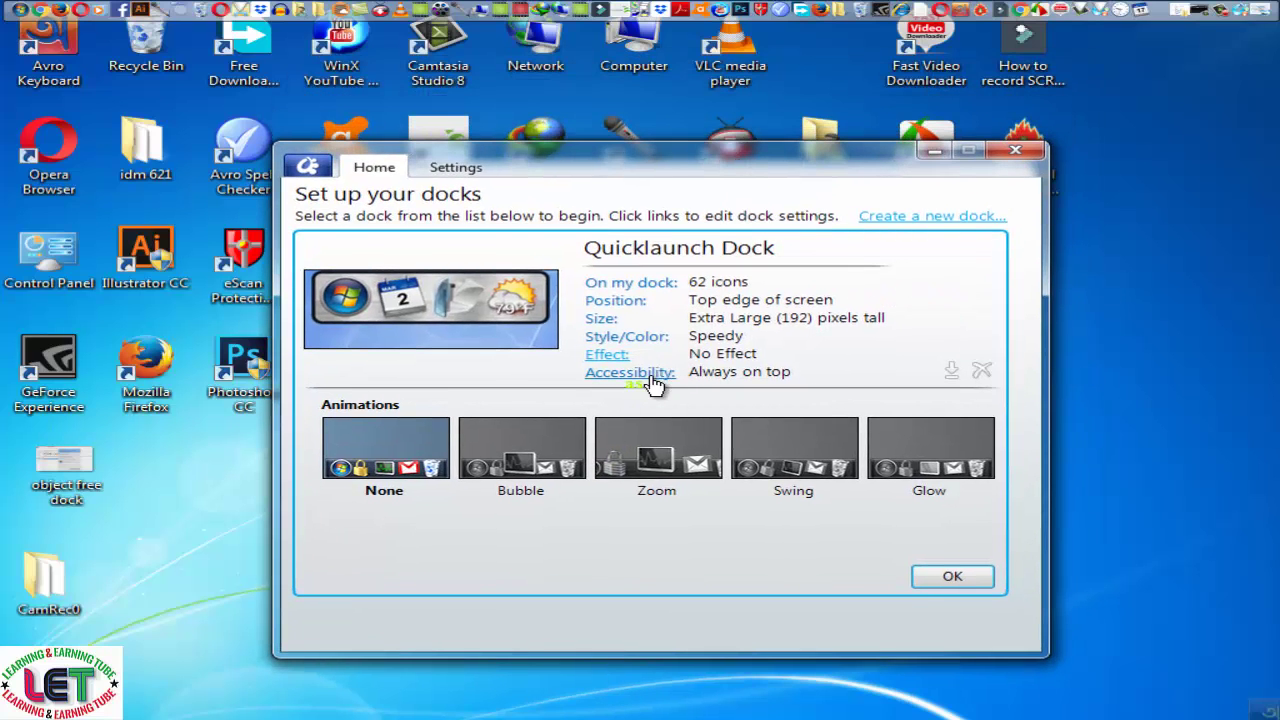
click(650, 378)
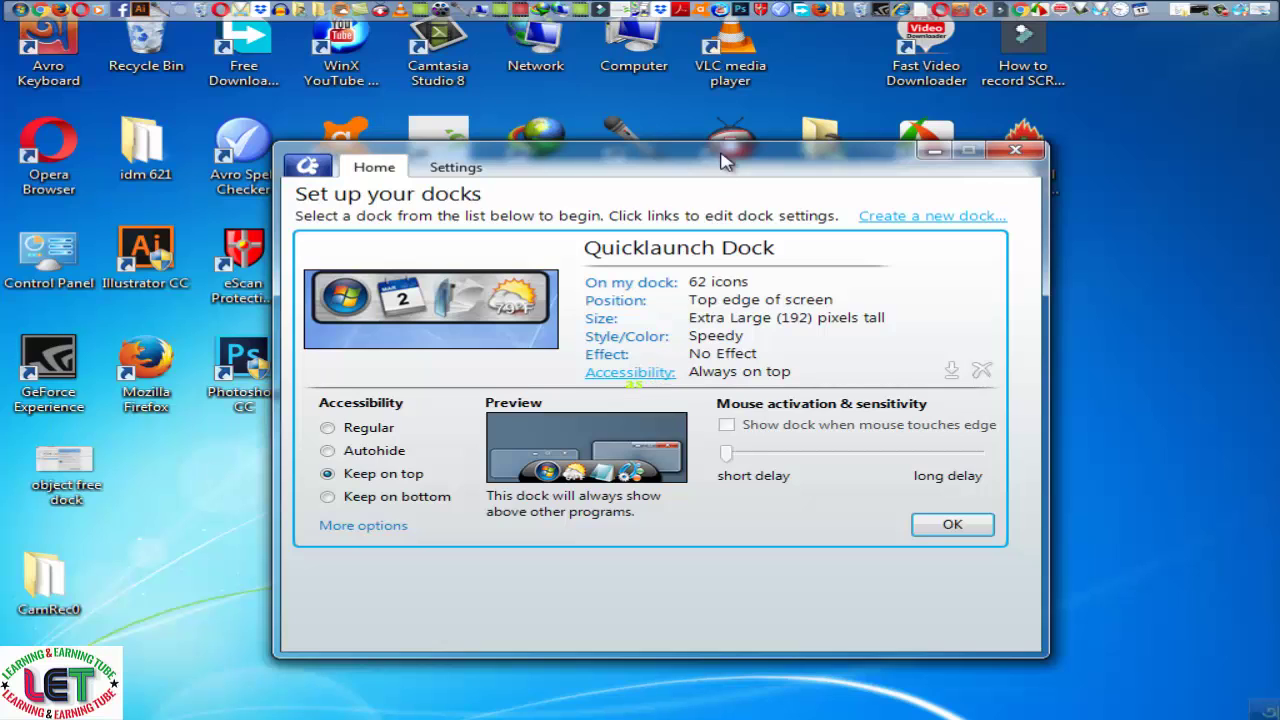
drag(726, 162, 845, 73)
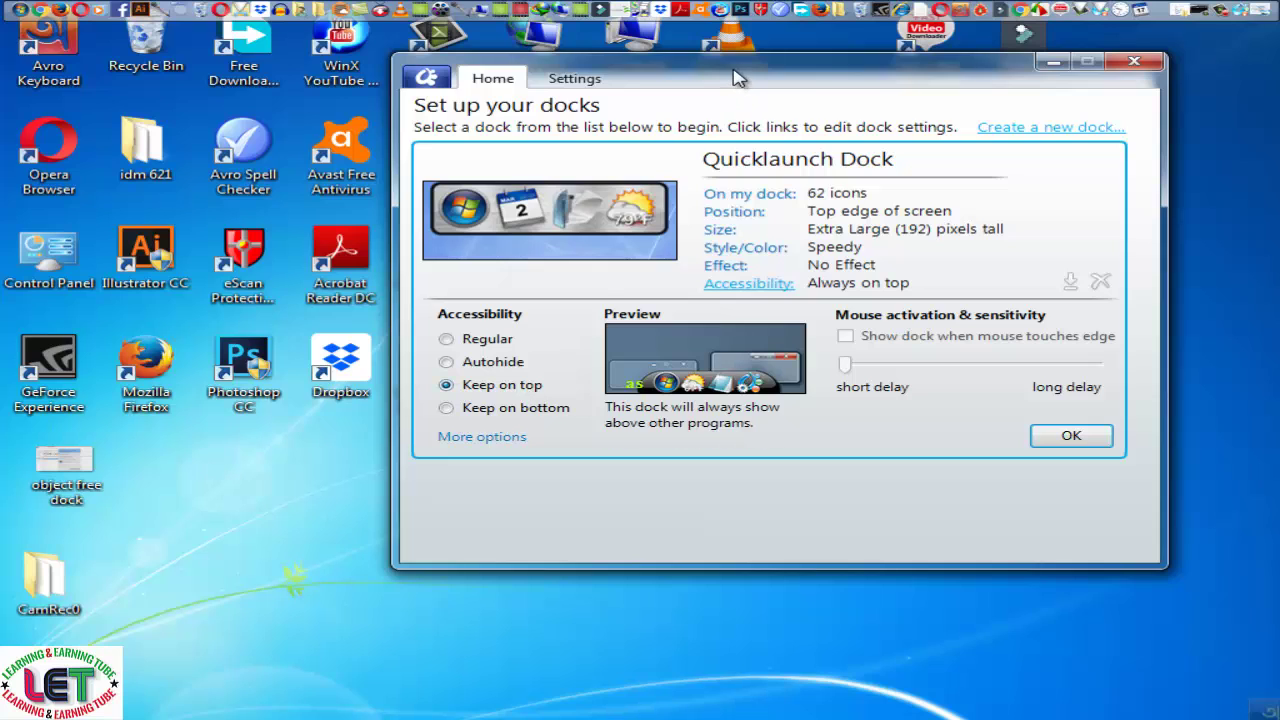
drag(742, 80, 740, 144)
click(443, 403)
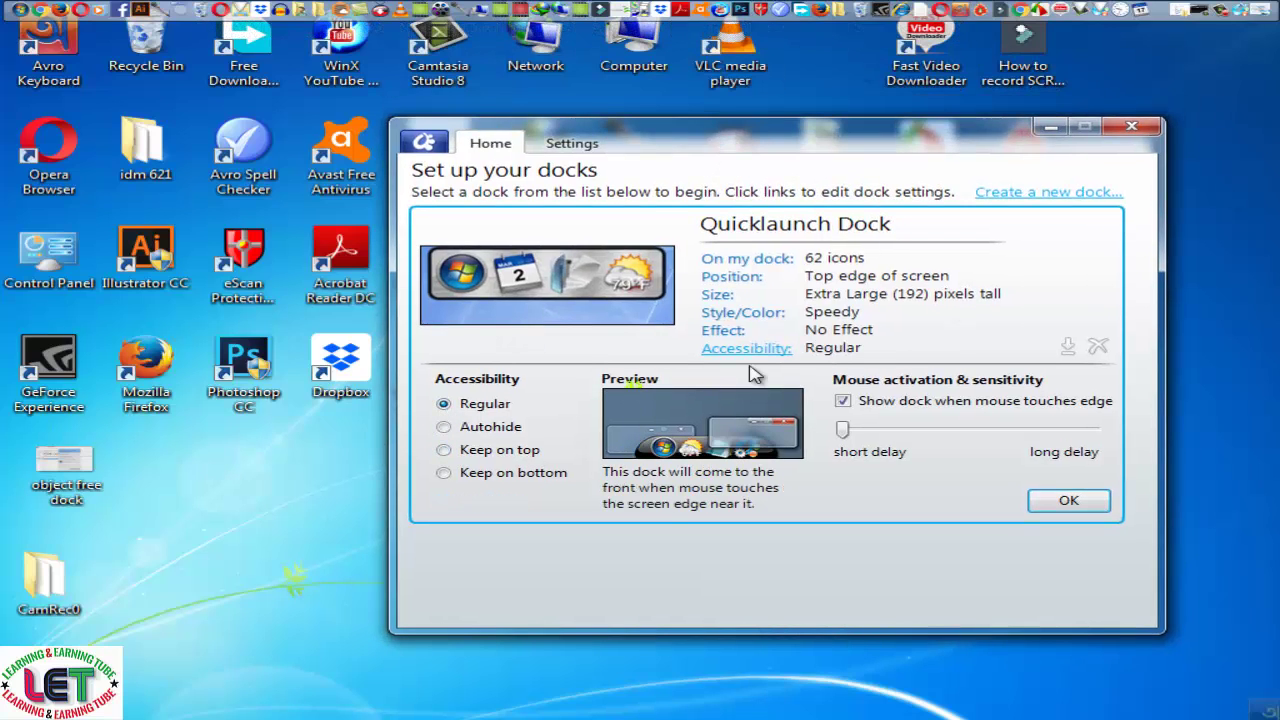
click(443, 427)
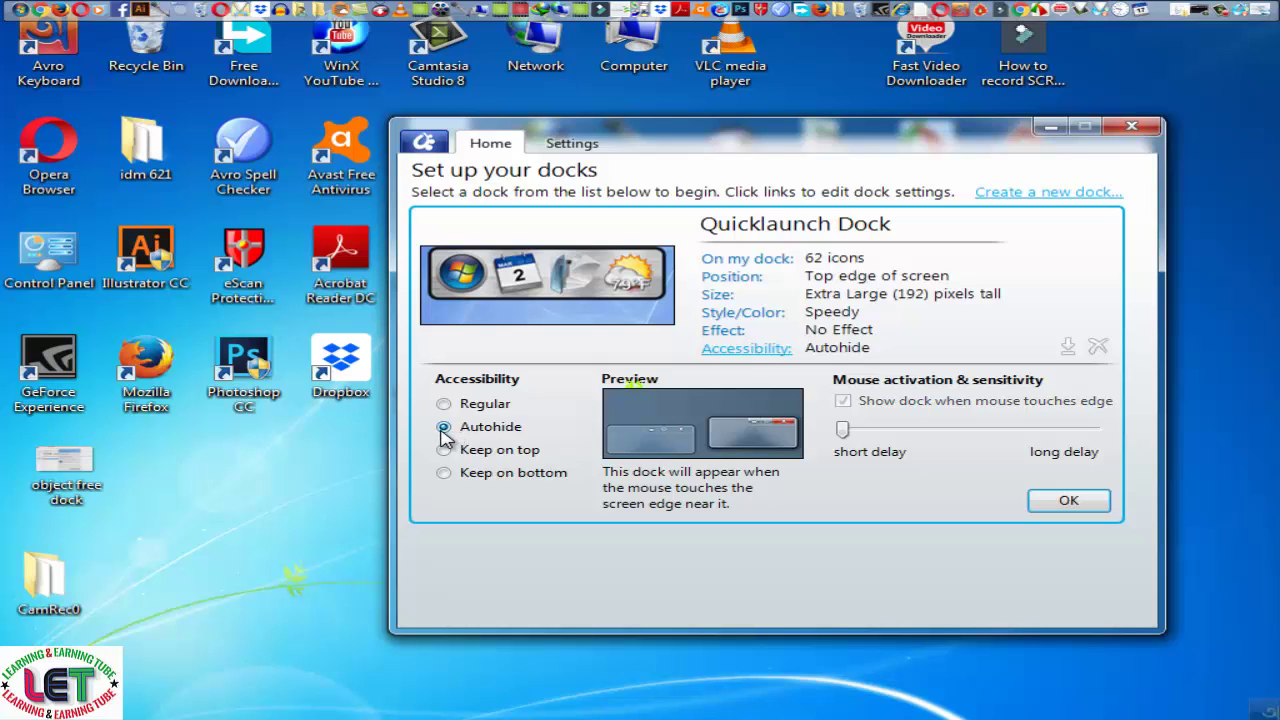
click(1066, 501)
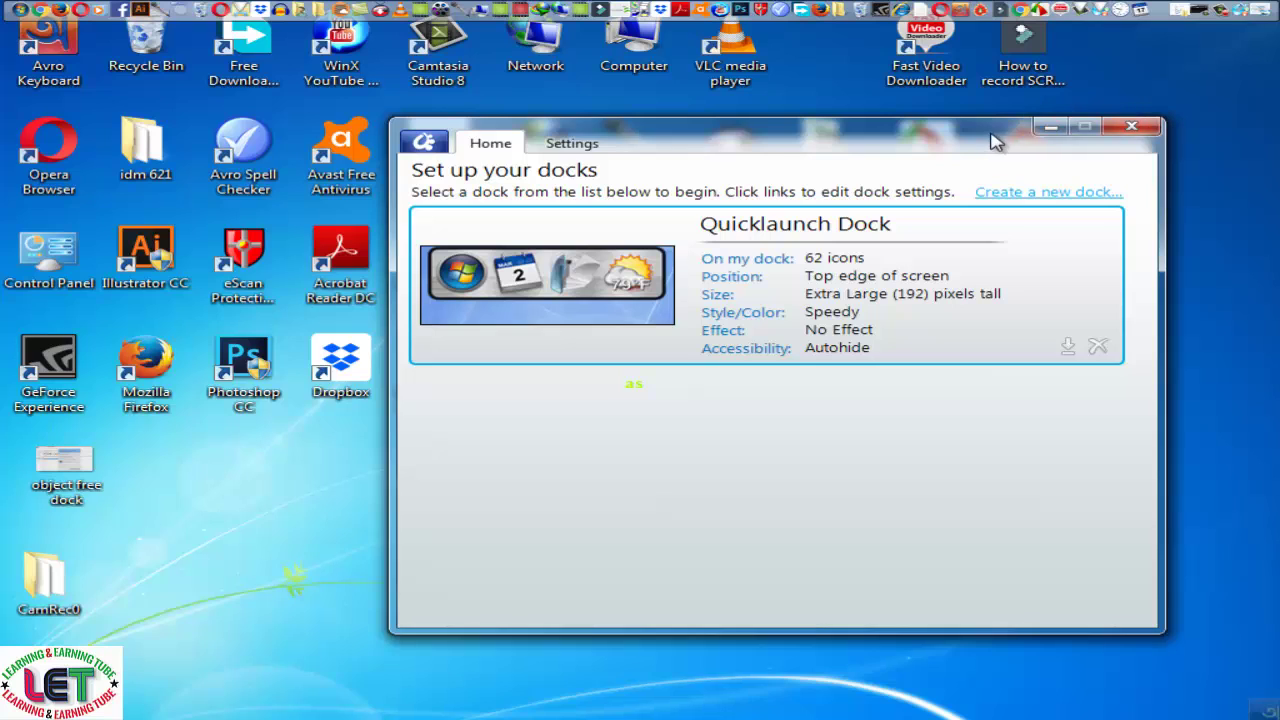
Move the settings window aside and reveal the dock at the desktop's upper edge to test Autohide
drag(993, 140, 687, 196)
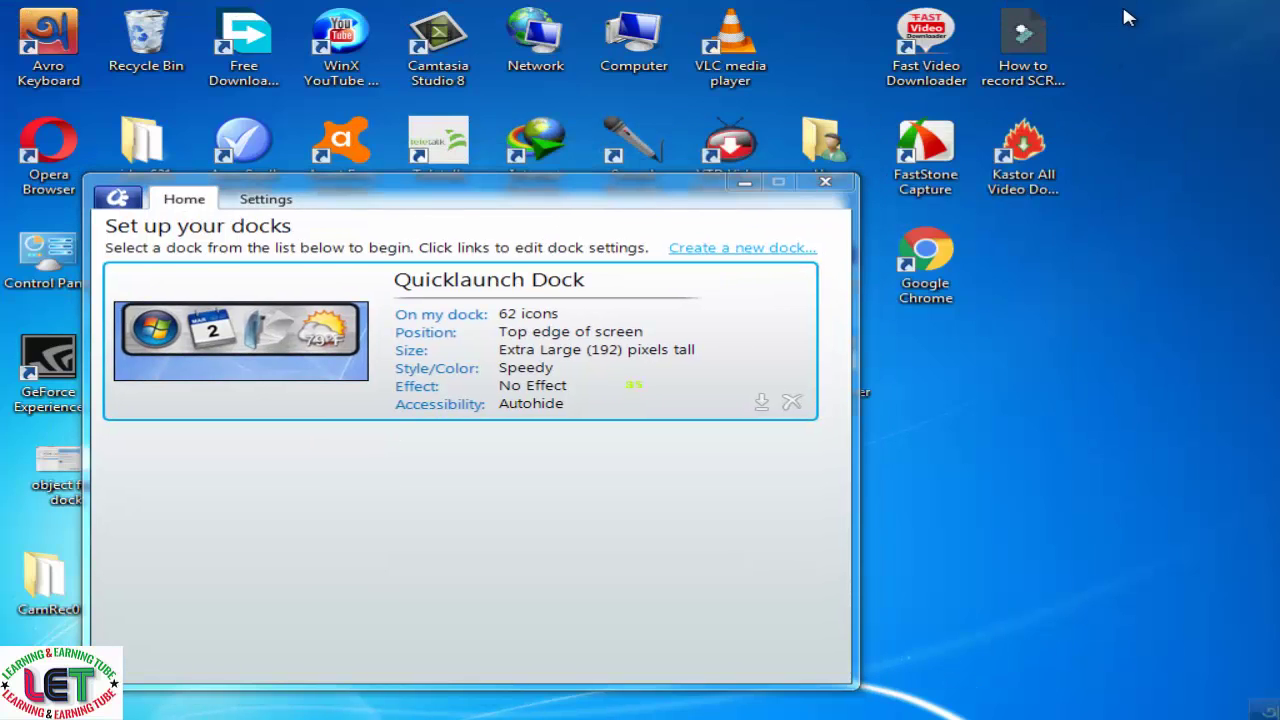
mouse_move(1115, 6)
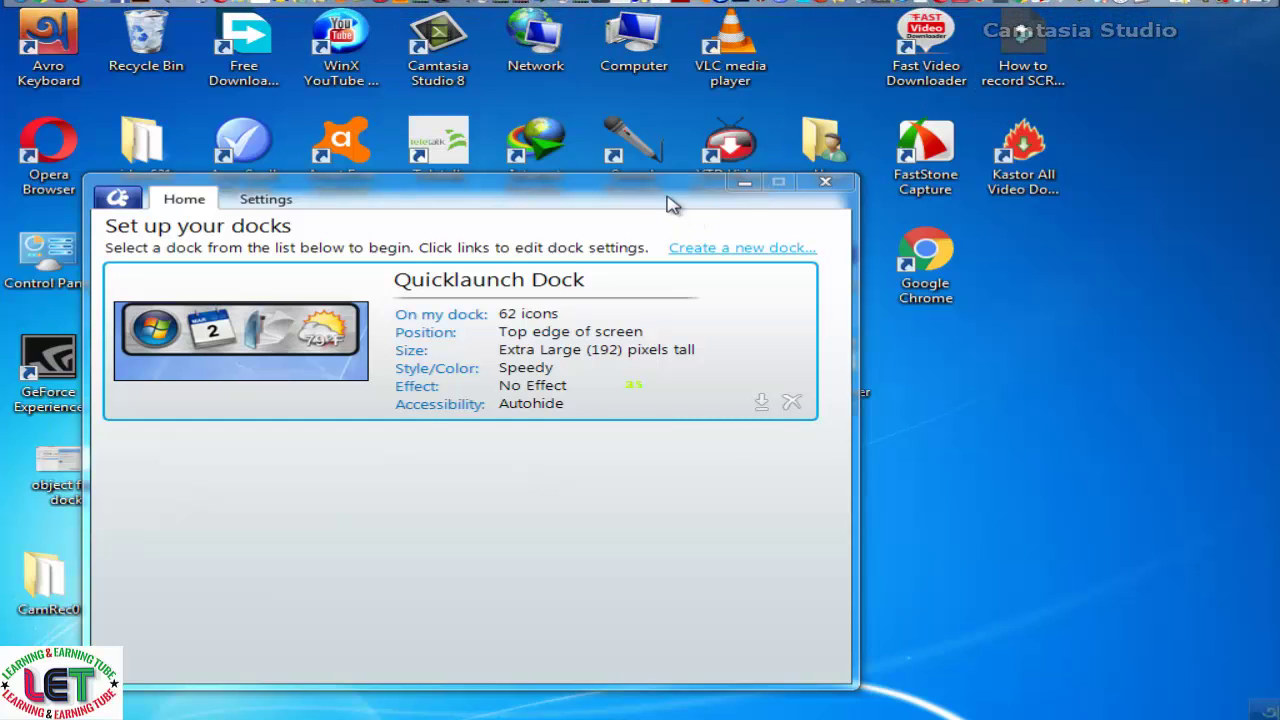
drag(661, 201, 967, 87)
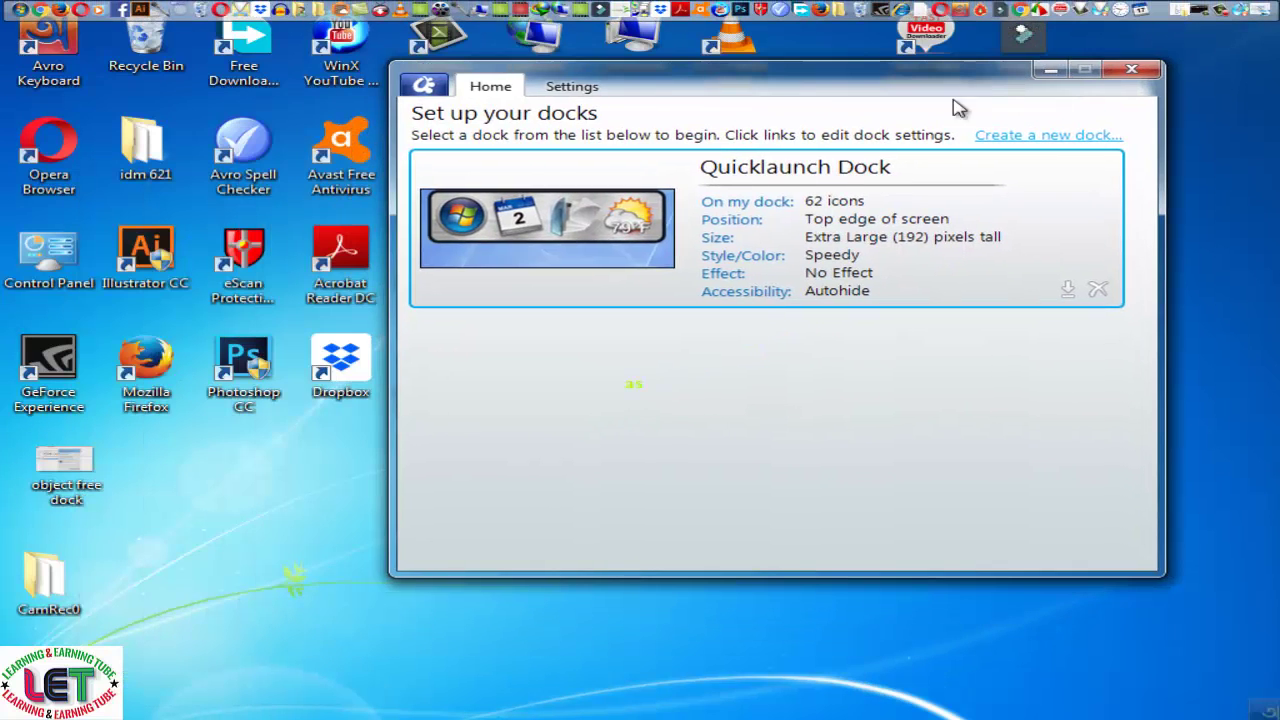
Set the Quicklaunch Dock's accessibility mode to Regular
click(744, 296)
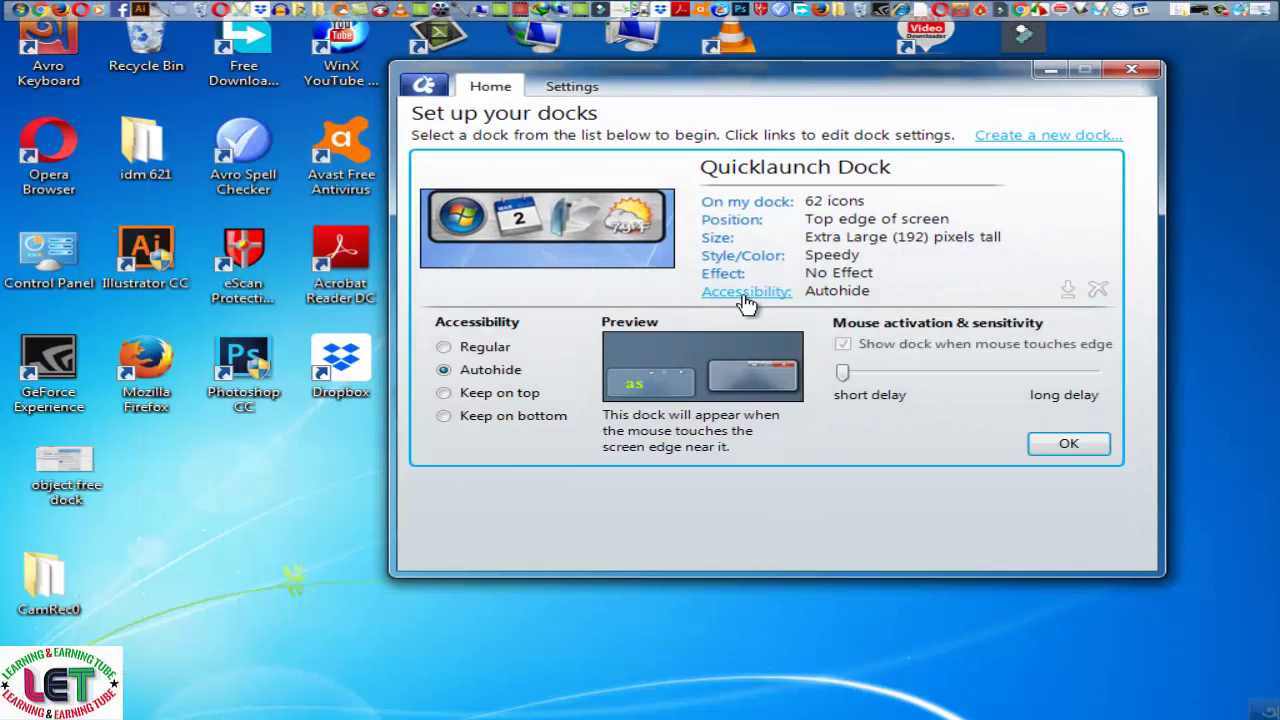
click(443, 346)
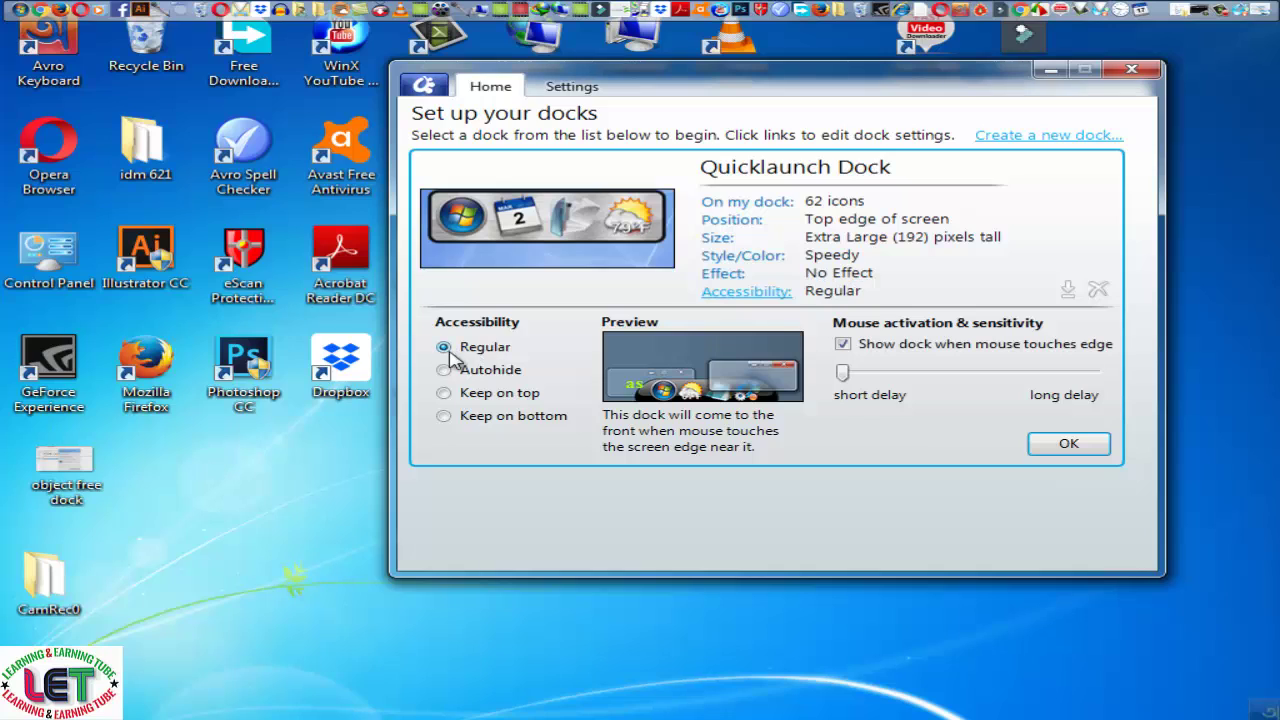
Try the Keep on bottom accessibility mode for the dock, return it to Regular and confirm
click(444, 416)
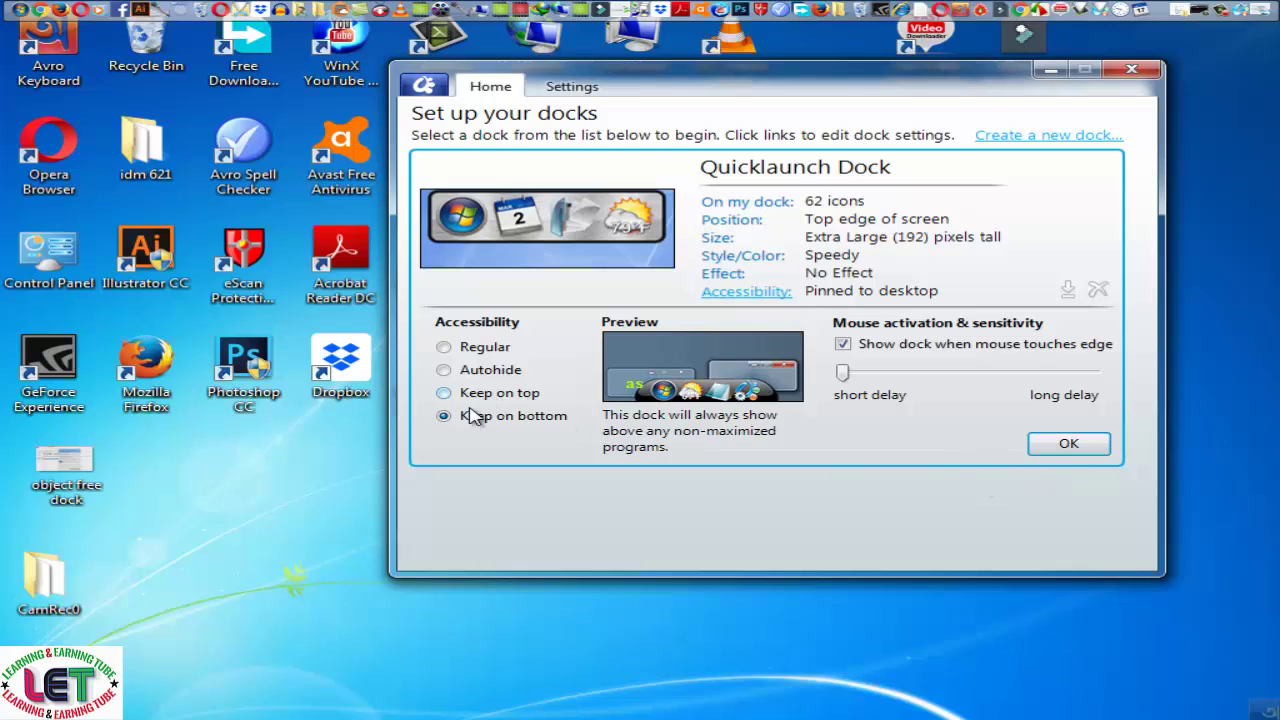
click(444, 348)
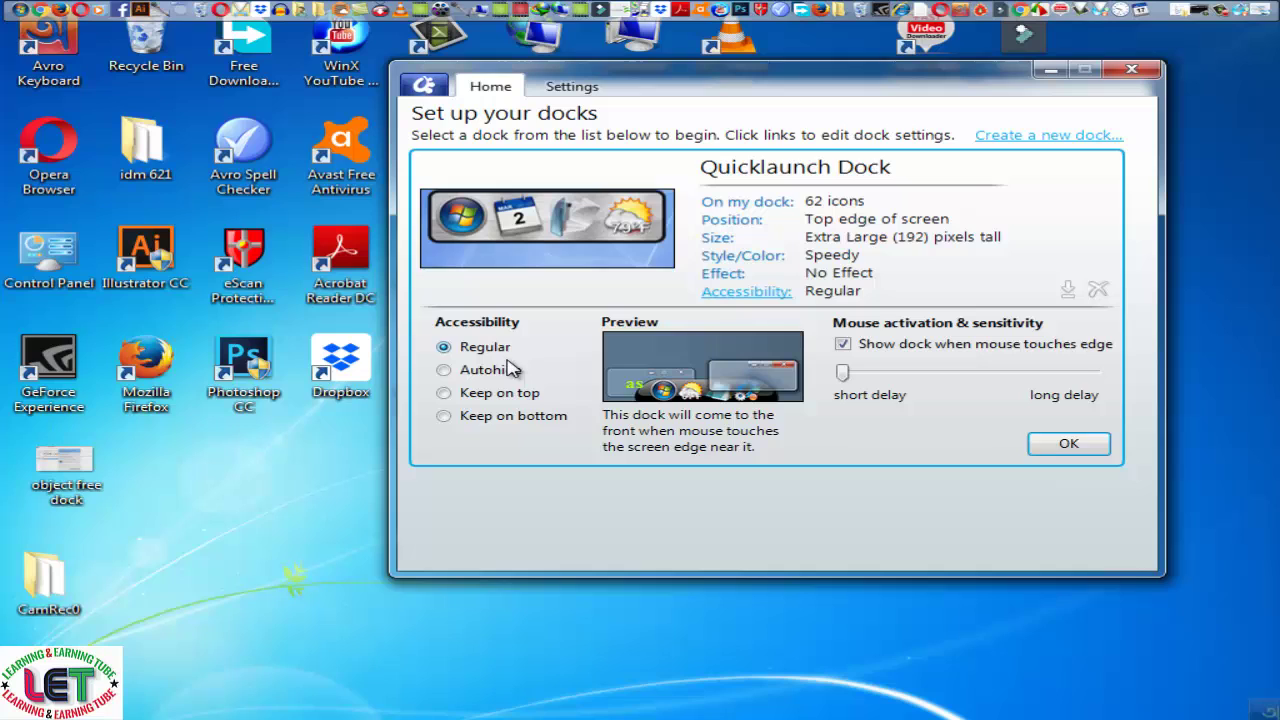
click(1068, 446)
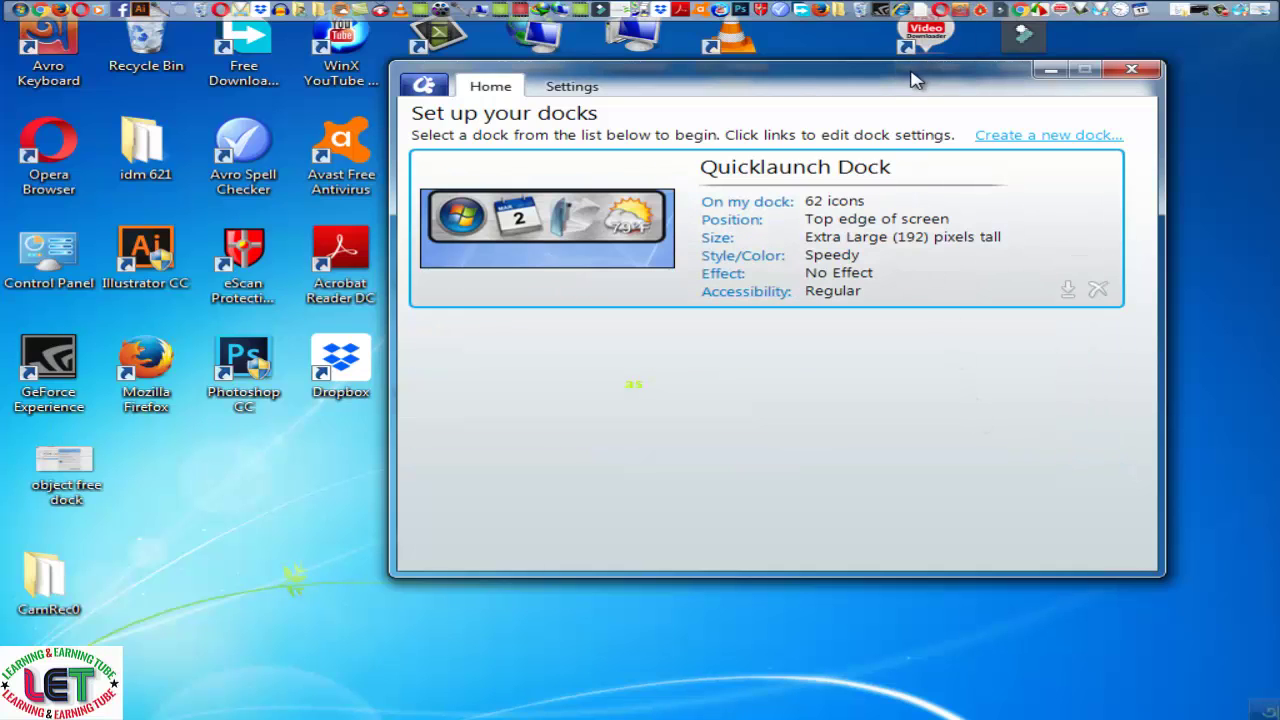
Reposition the settings window and open the background choices in the Quicklaunch Dock's style and color options
drag(914, 80, 839, 108)
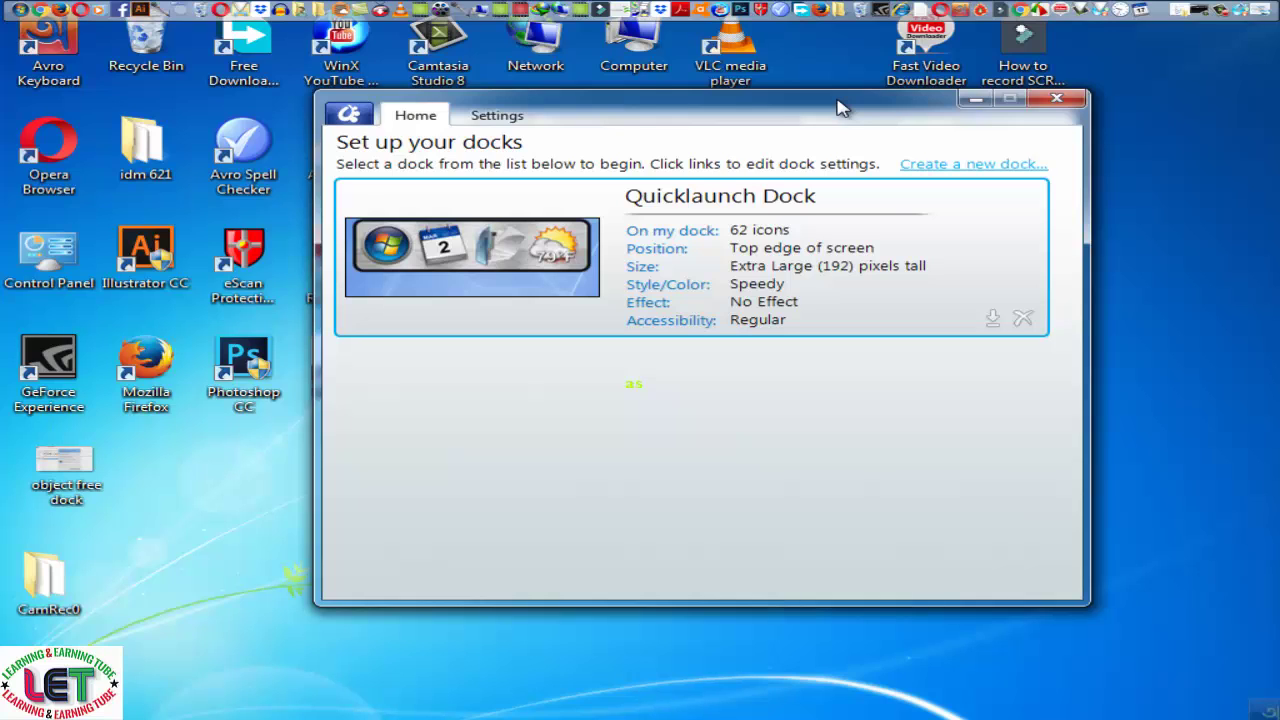
drag(839, 108, 857, 66)
click(692, 246)
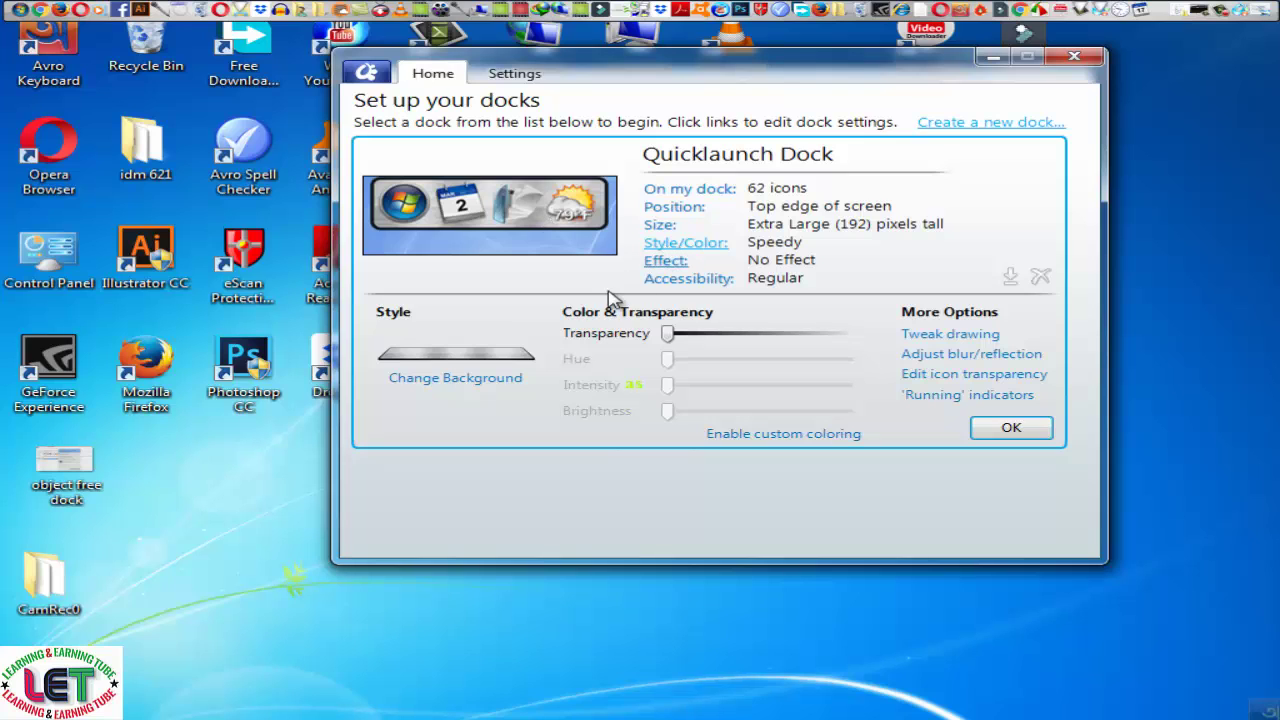
click(486, 387)
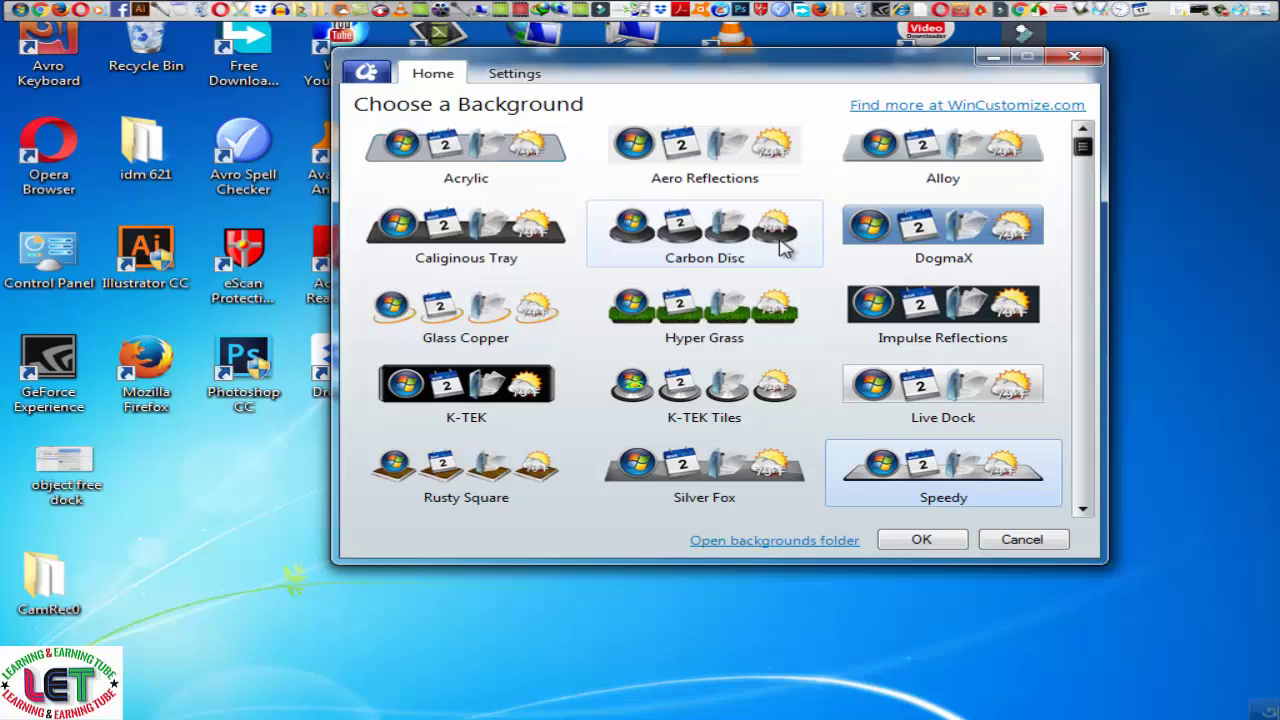
Preview the Glass Copper, Hyper Grass, Carbon Disc, Aero Reflections, Alloy, Acrylic, DogmaX and Impulse Reflections backgrounds on the dock
click(490, 316)
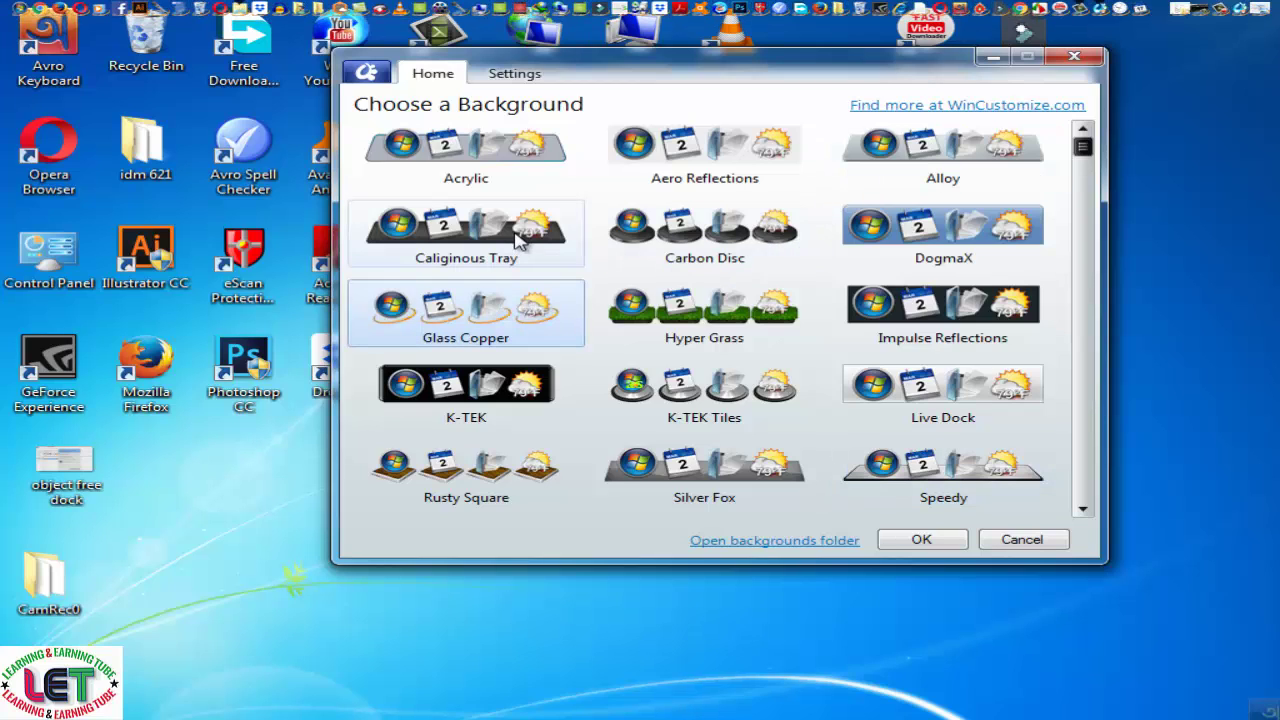
click(737, 305)
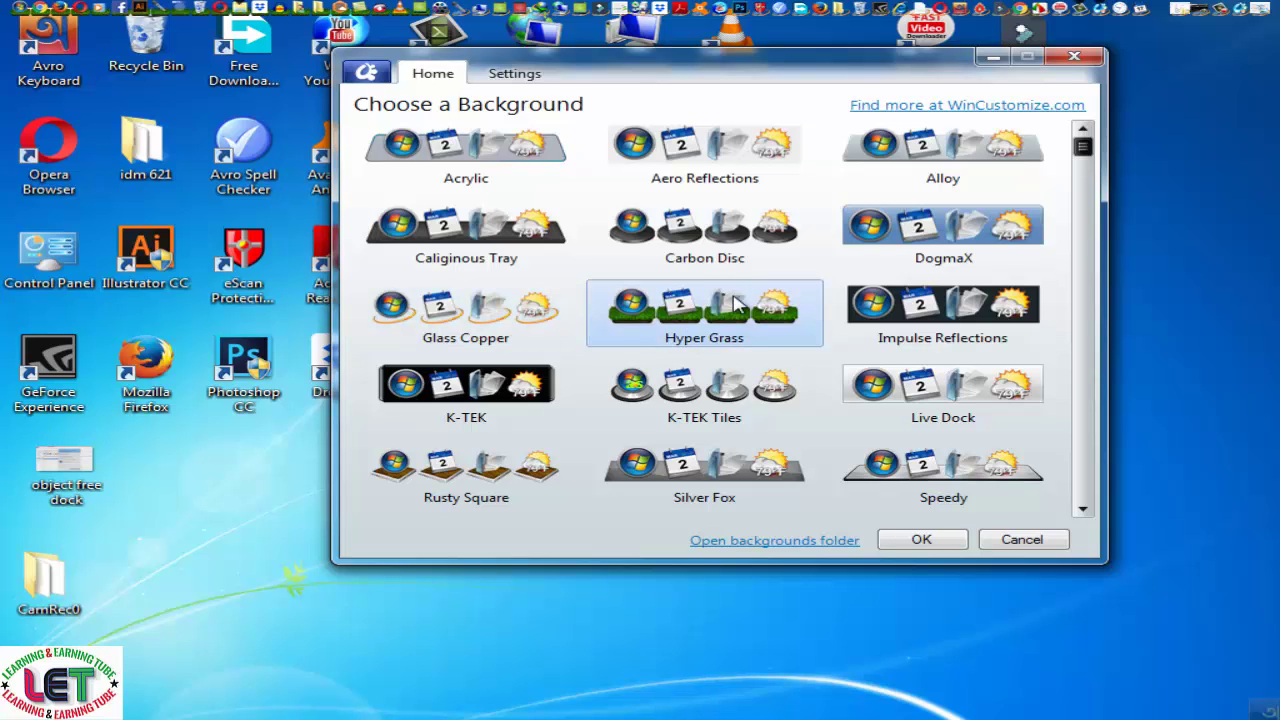
click(740, 242)
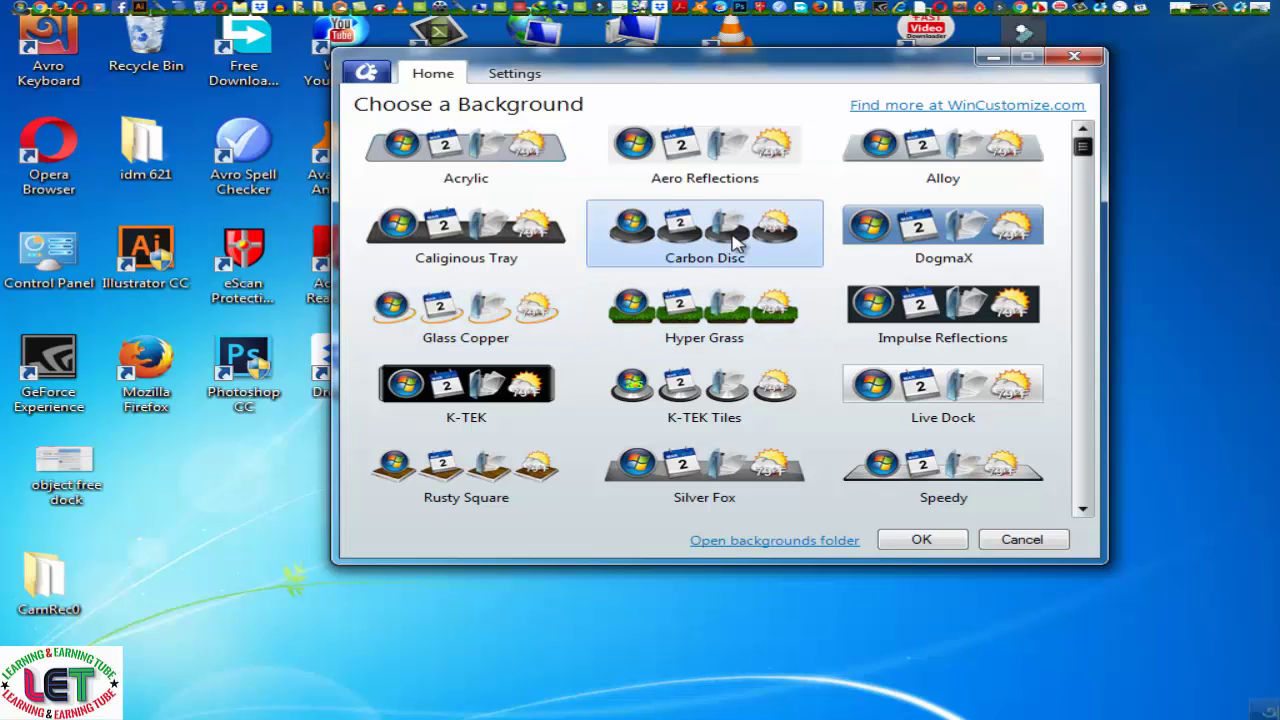
click(730, 175)
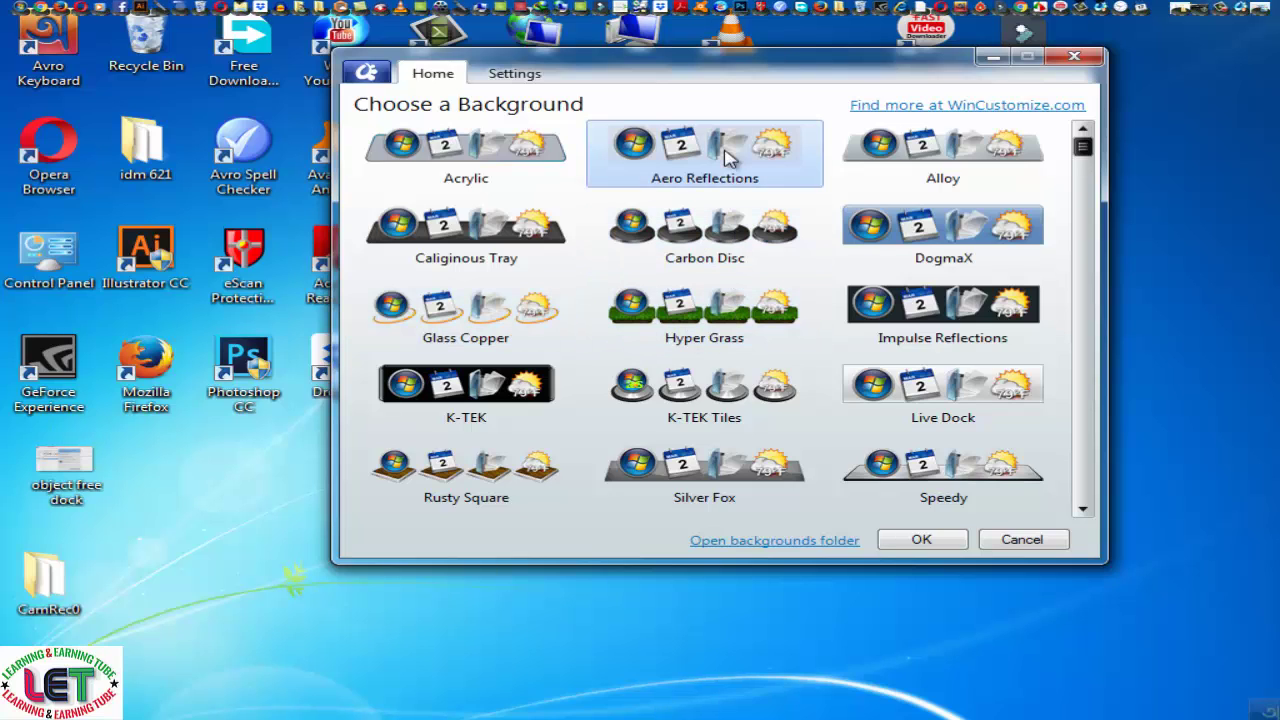
click(928, 132)
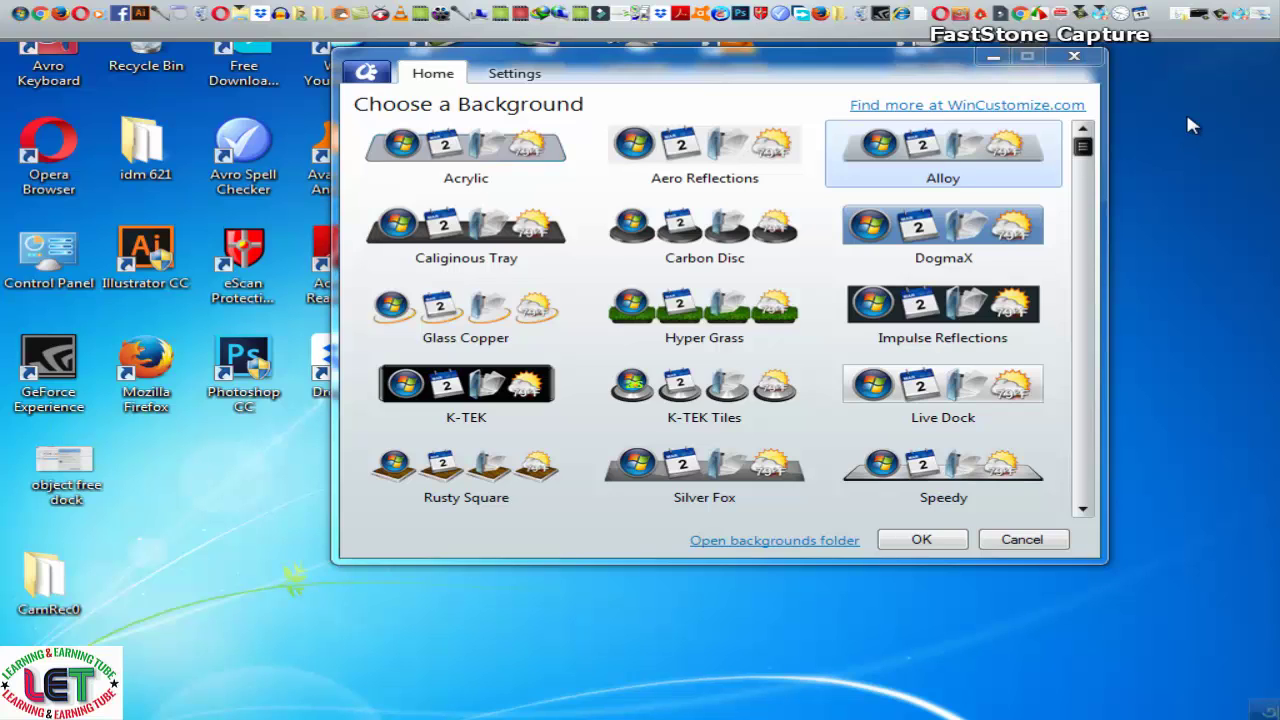
click(466, 150)
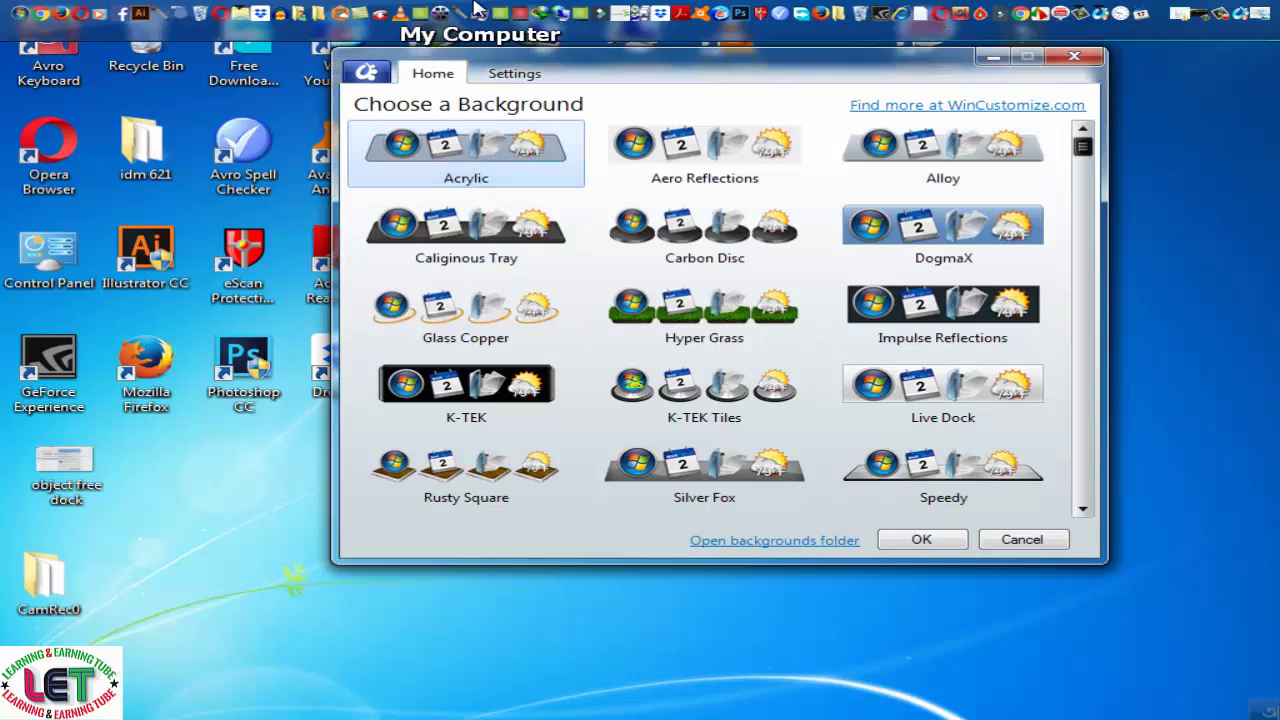
click(690, 140)
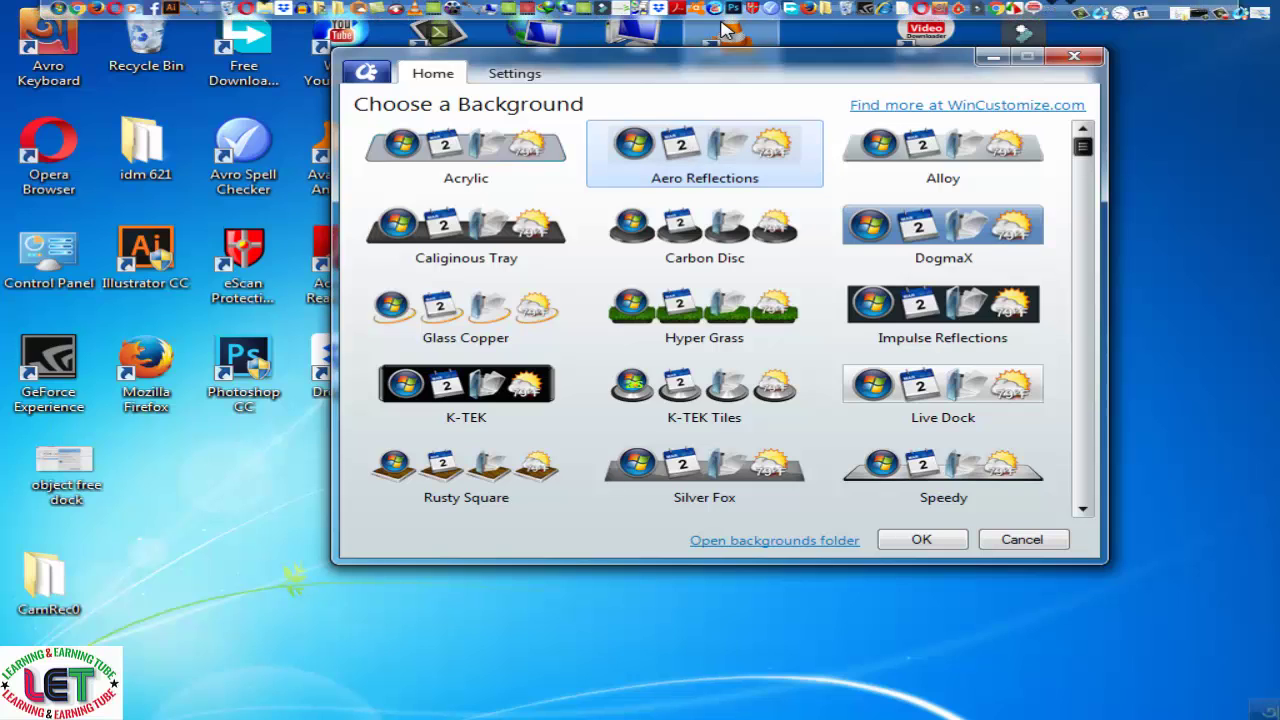
click(988, 228)
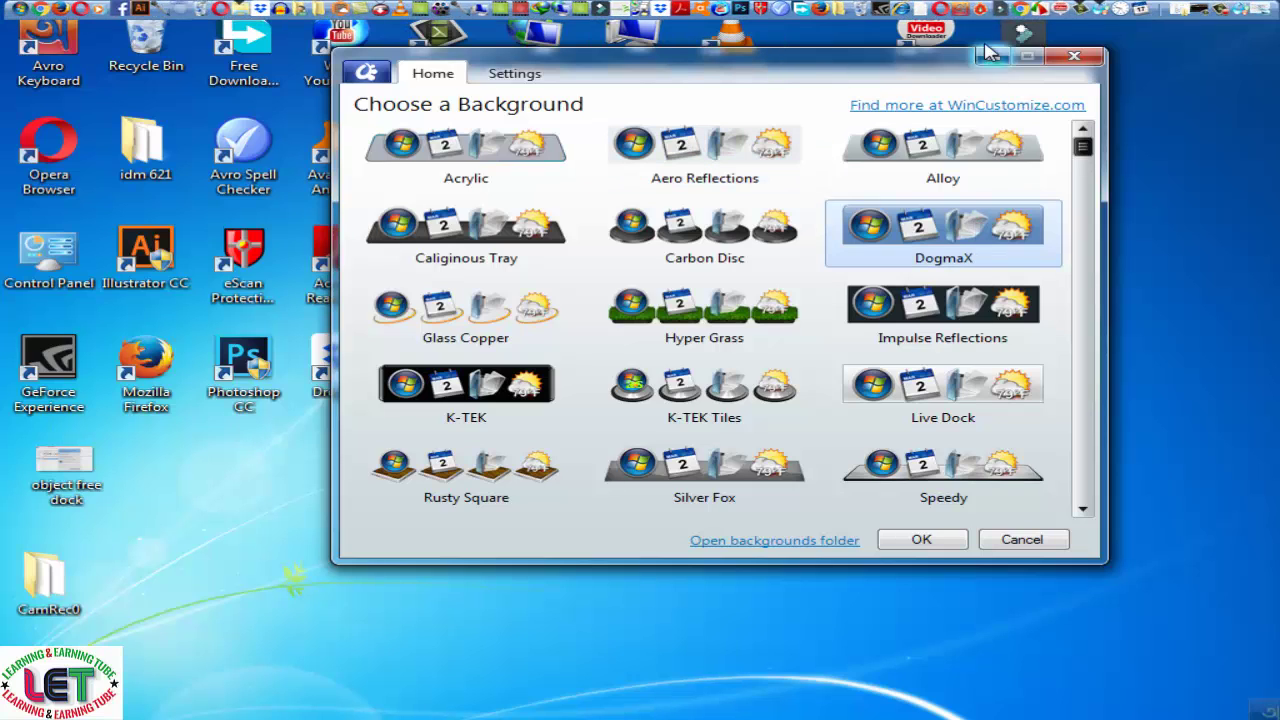
key(Down)
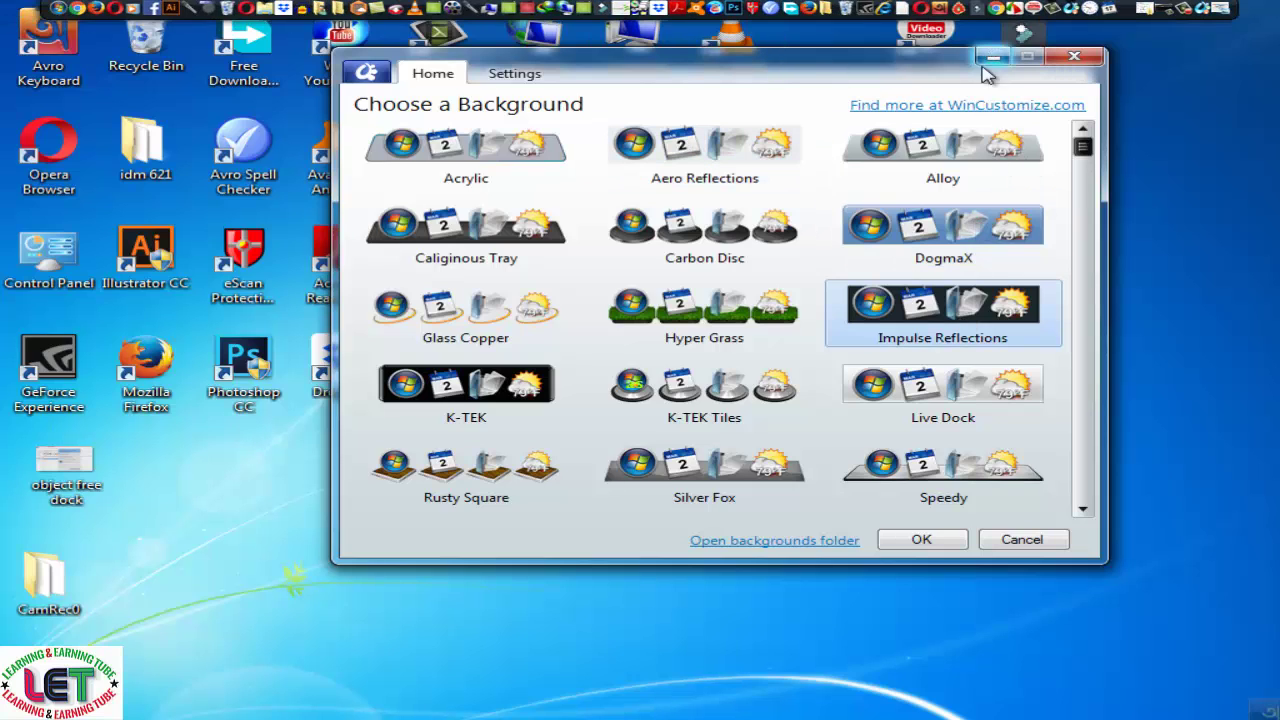
Compare the Speedy, Silver Fox and Rusty Square backgrounds, and apply Alloy as the dock's background
click(973, 480)
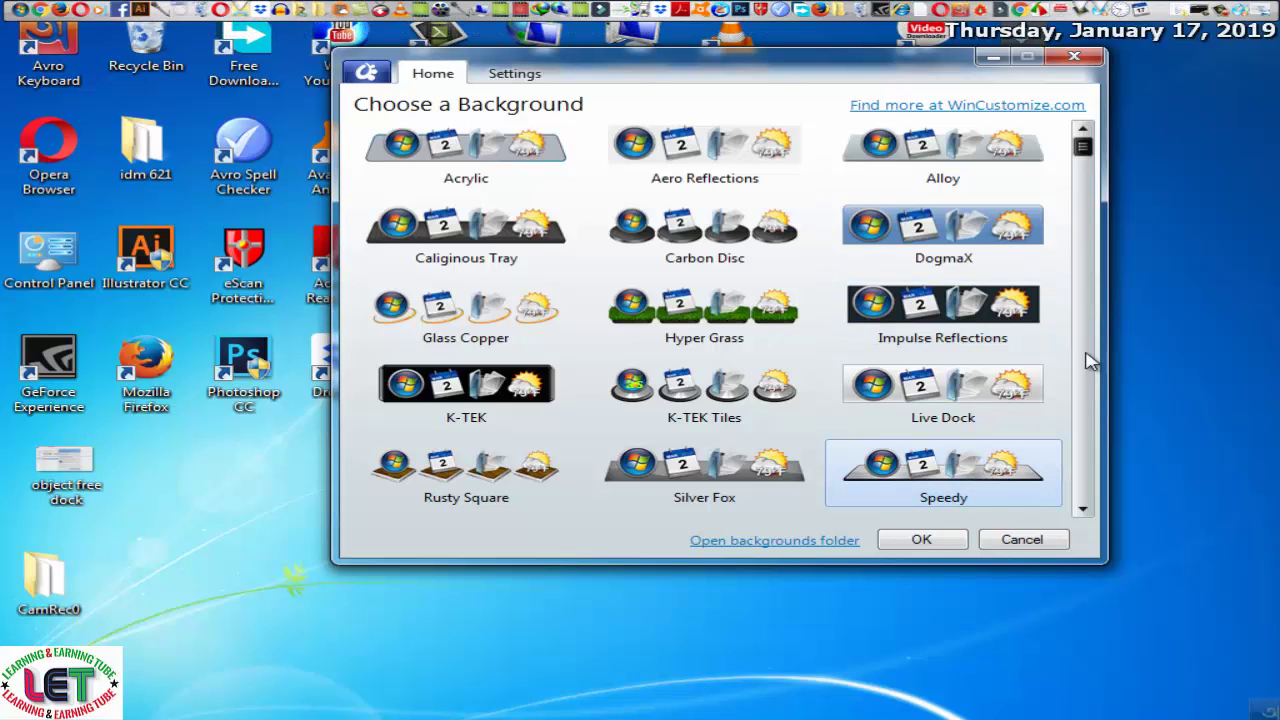
click(704, 470)
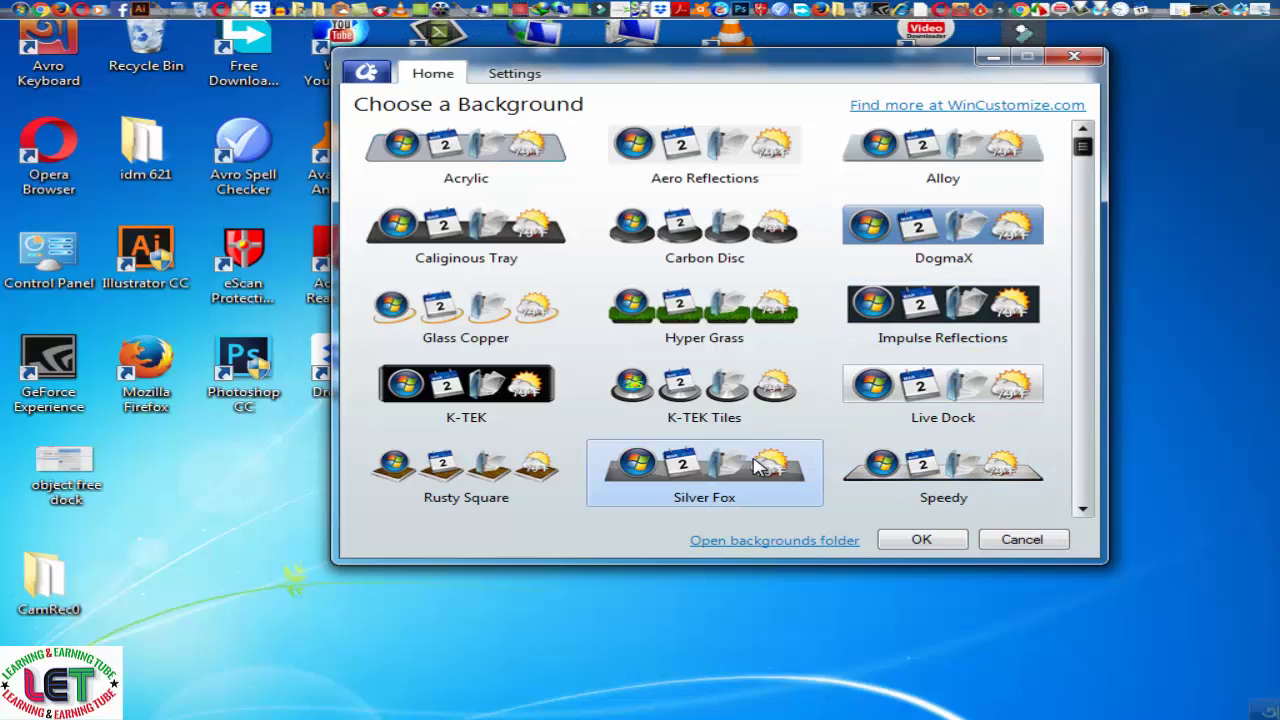
click(432, 488)
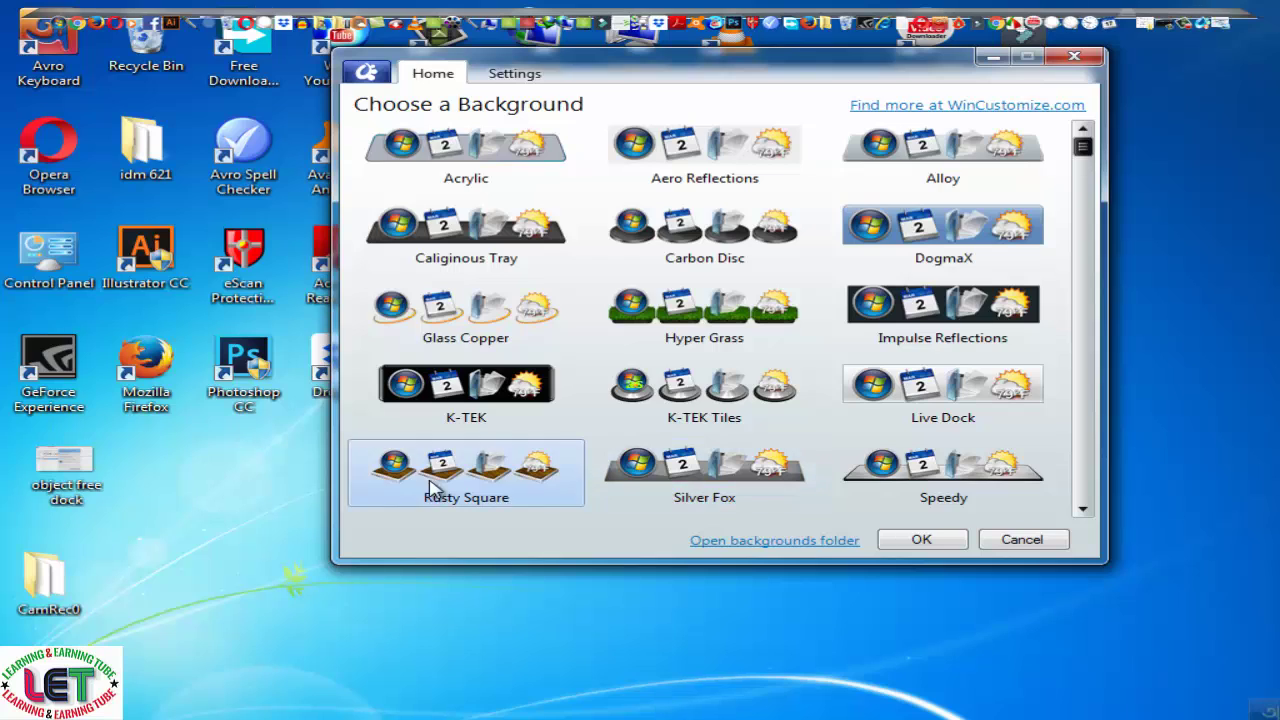
click(958, 150)
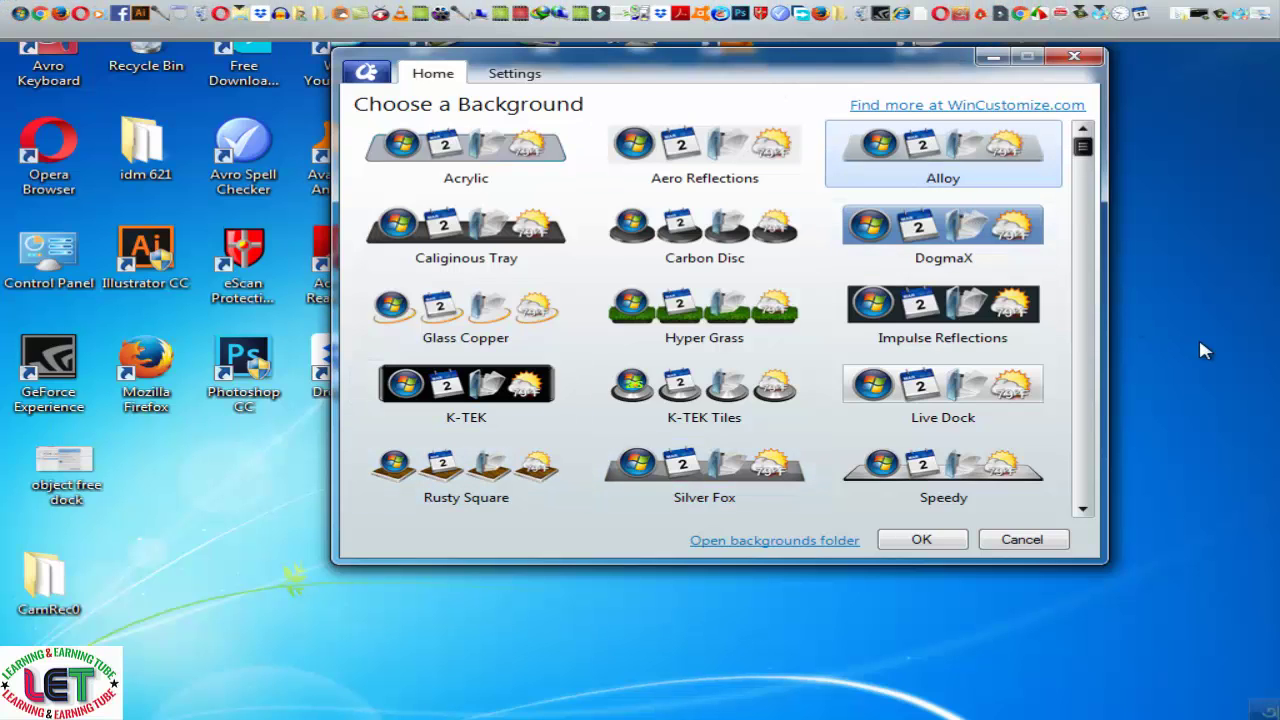
click(921, 540)
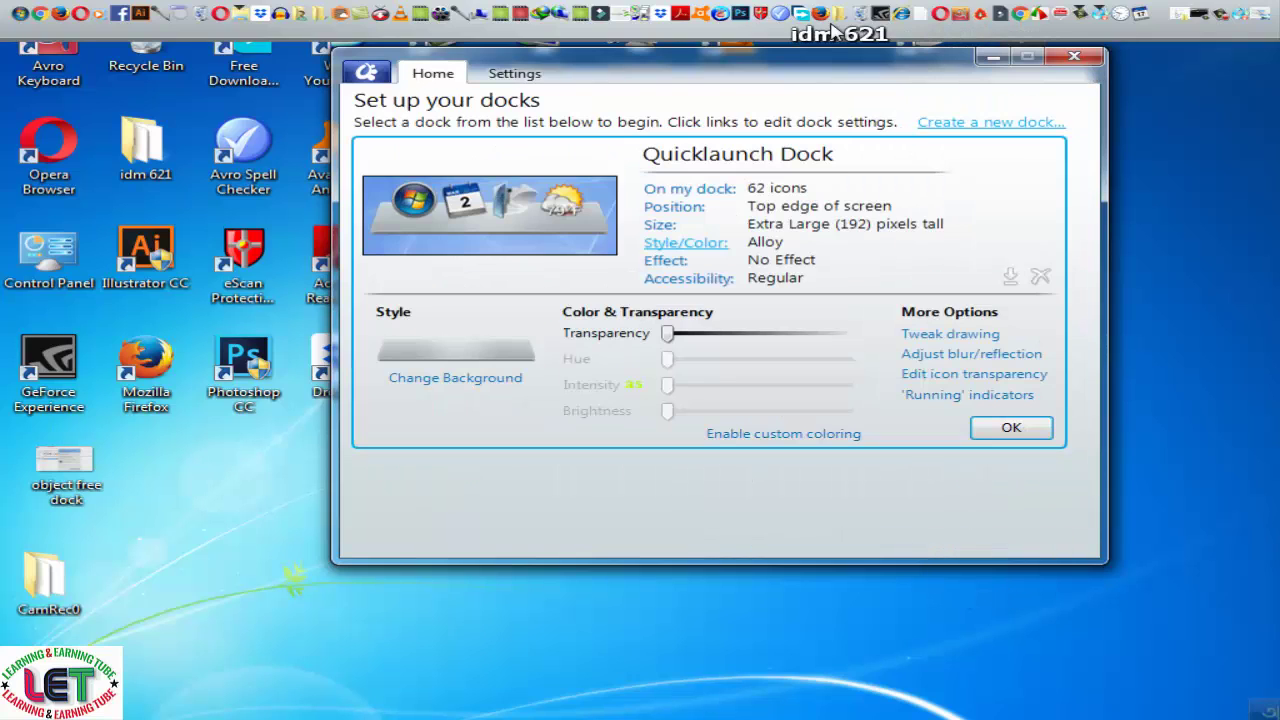
Show the dock's icon options, move the settings window clear of the desktop and select all the desktop icons
click(698, 196)
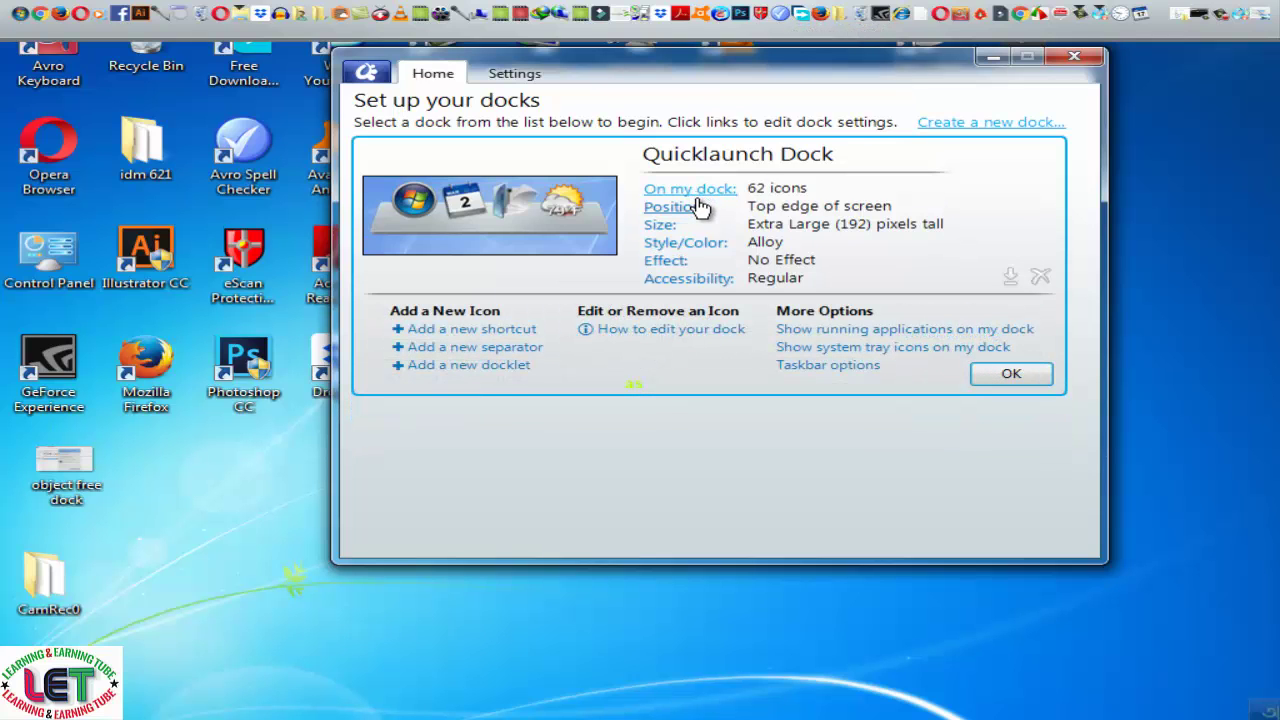
drag(870, 68, 538, 687)
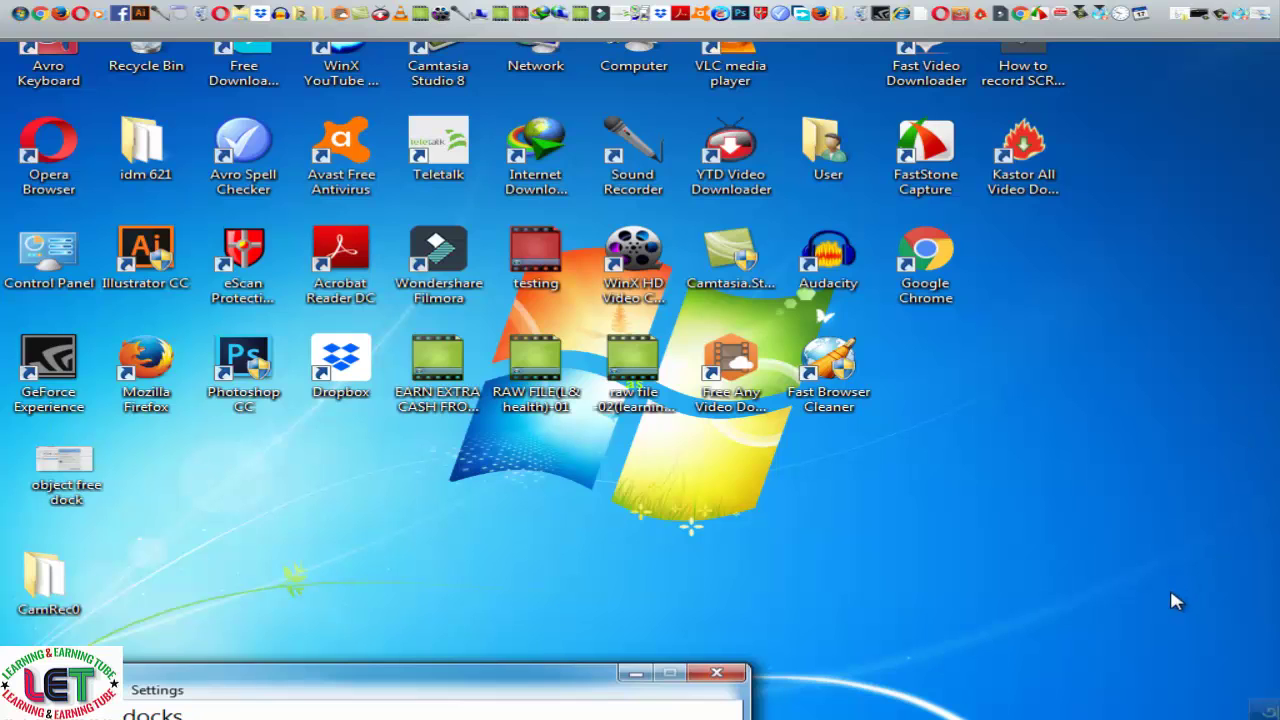
drag(1157, 607, 28, 66)
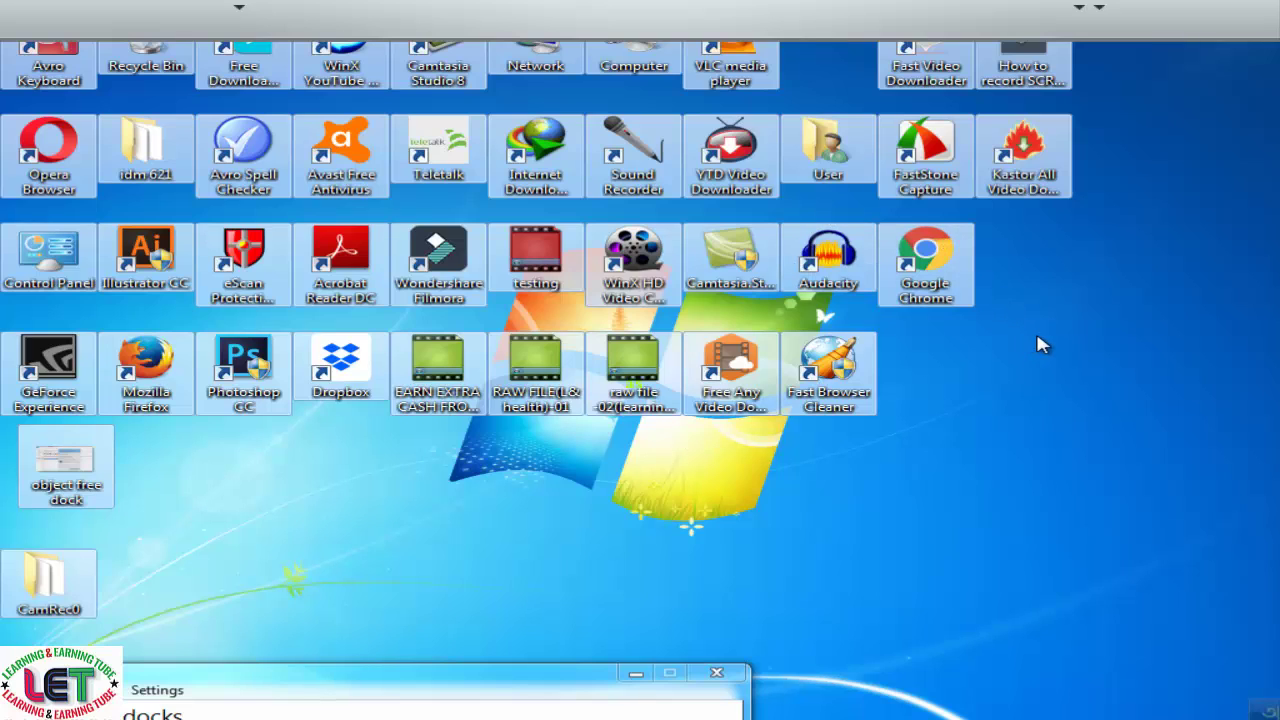
mouse_move(1130, 30)
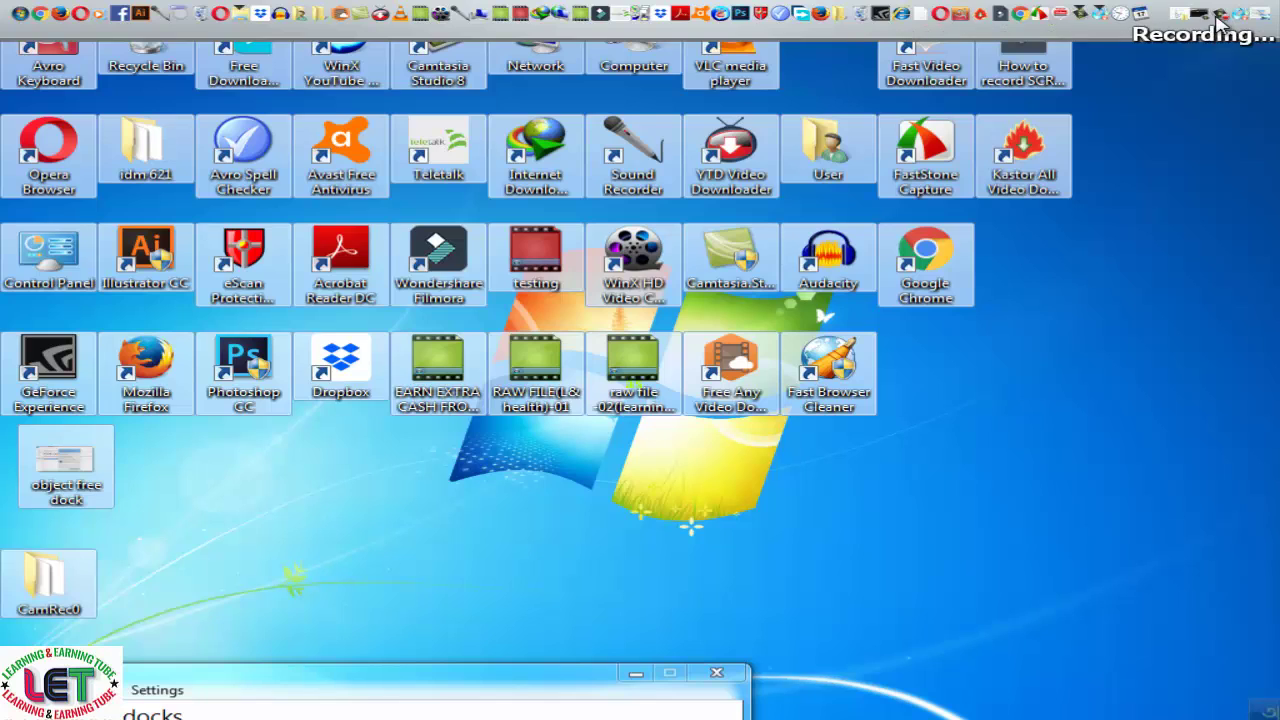
drag(1000, 80, 1245, 20)
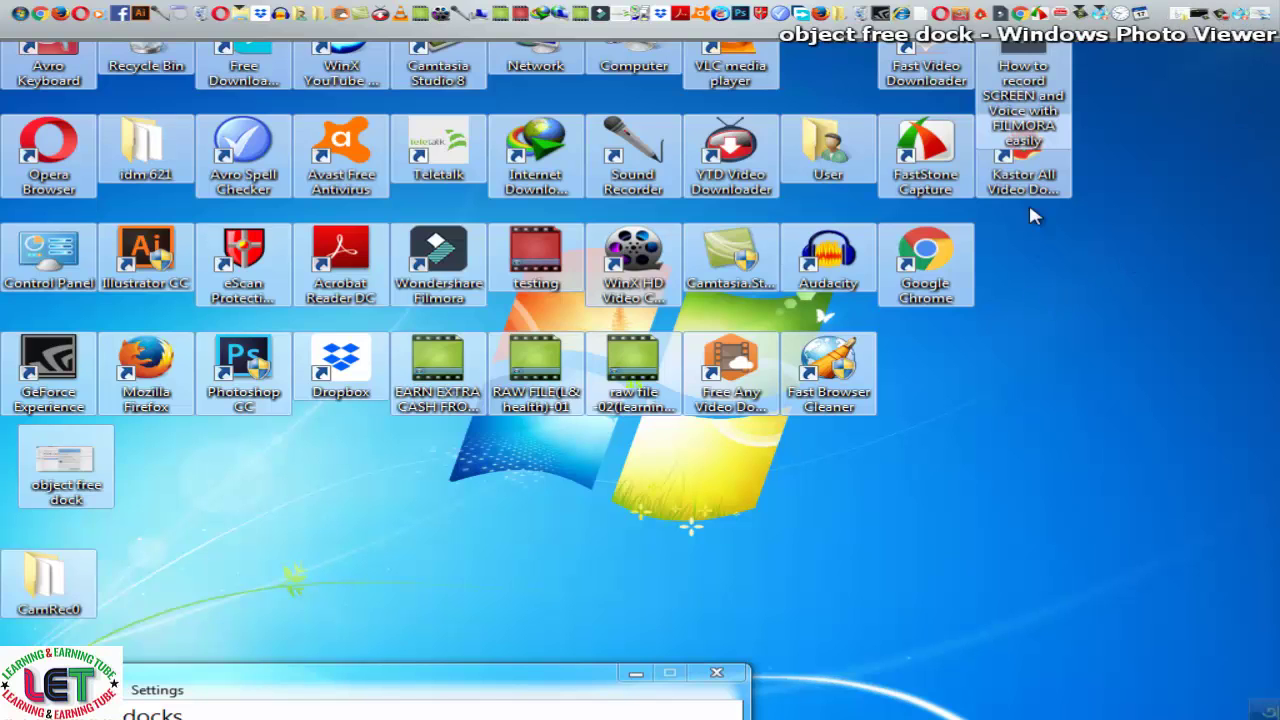
Hide all the desktop icons so that only the dock offers the shortcuts
right_click(1092, 266)
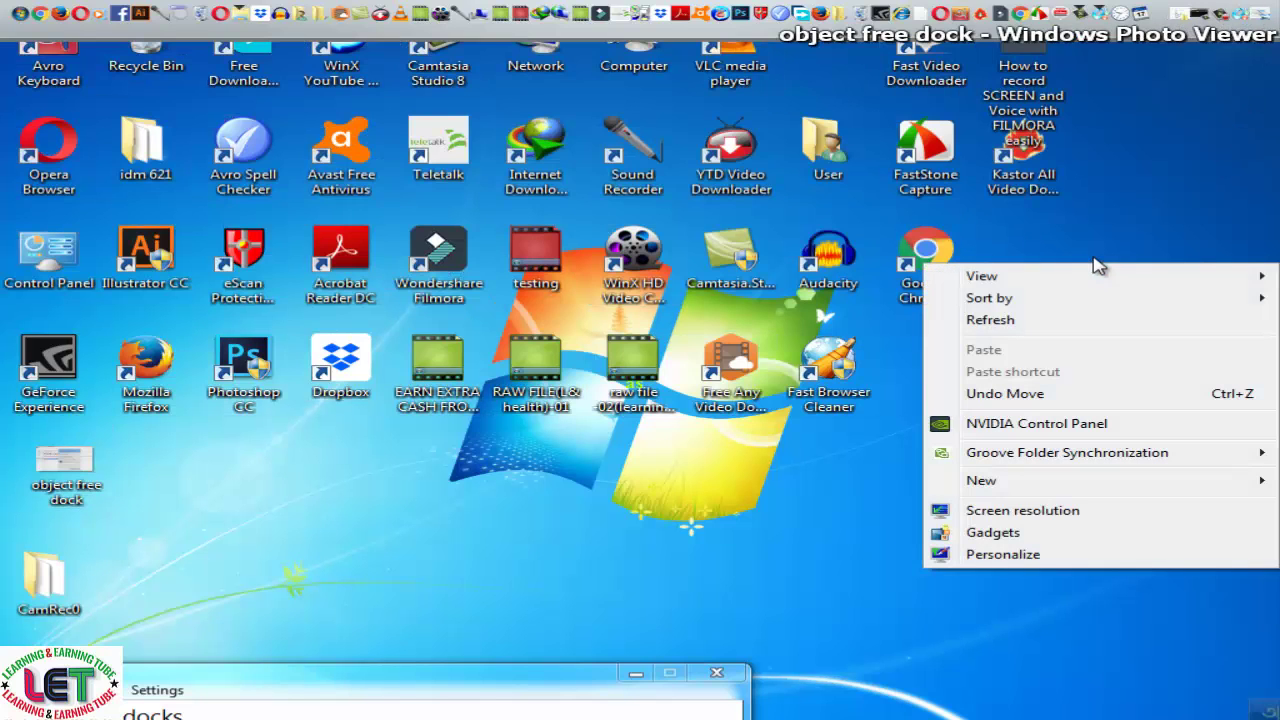
click(840, 492)
right_click(840, 490)
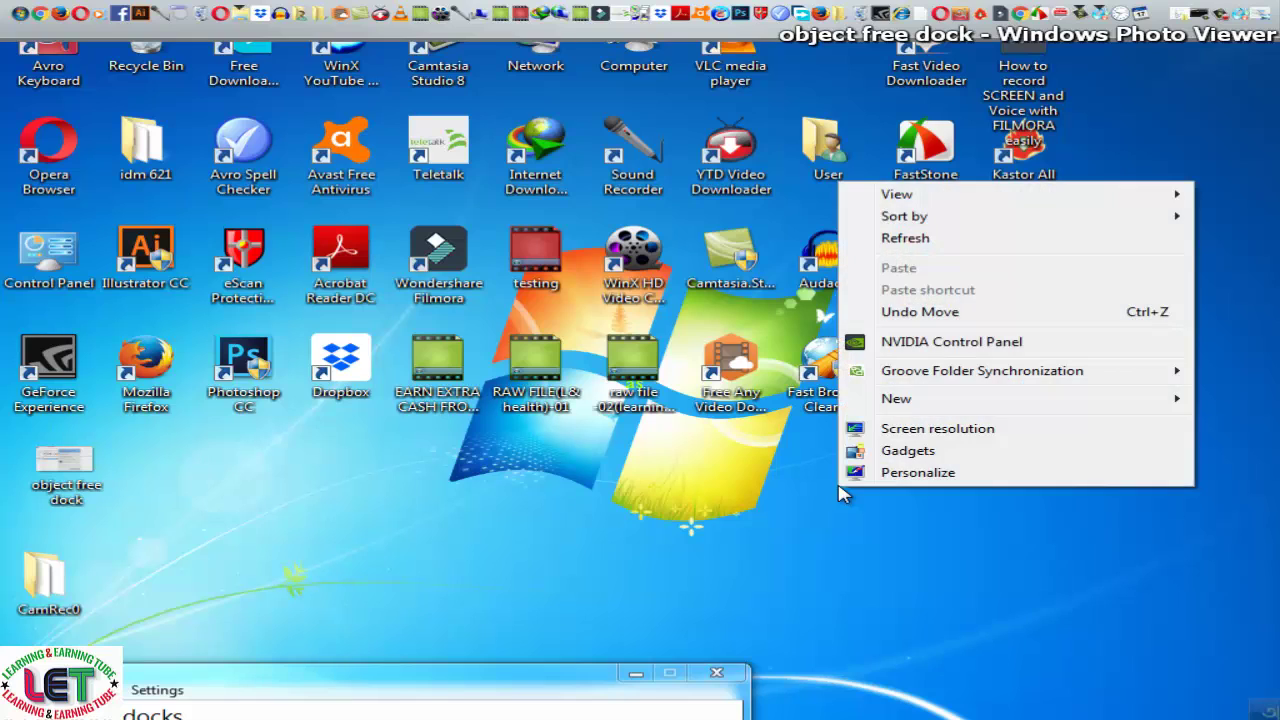
mouse_move(940, 205)
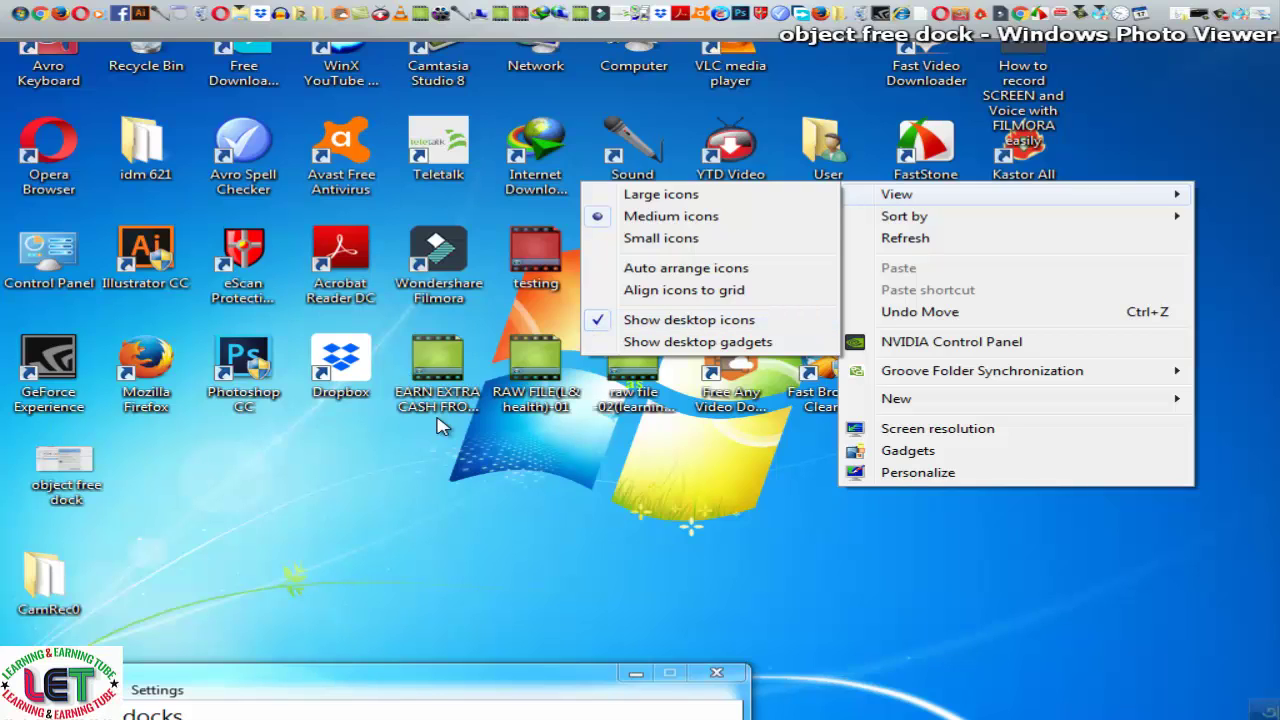
click(603, 326)
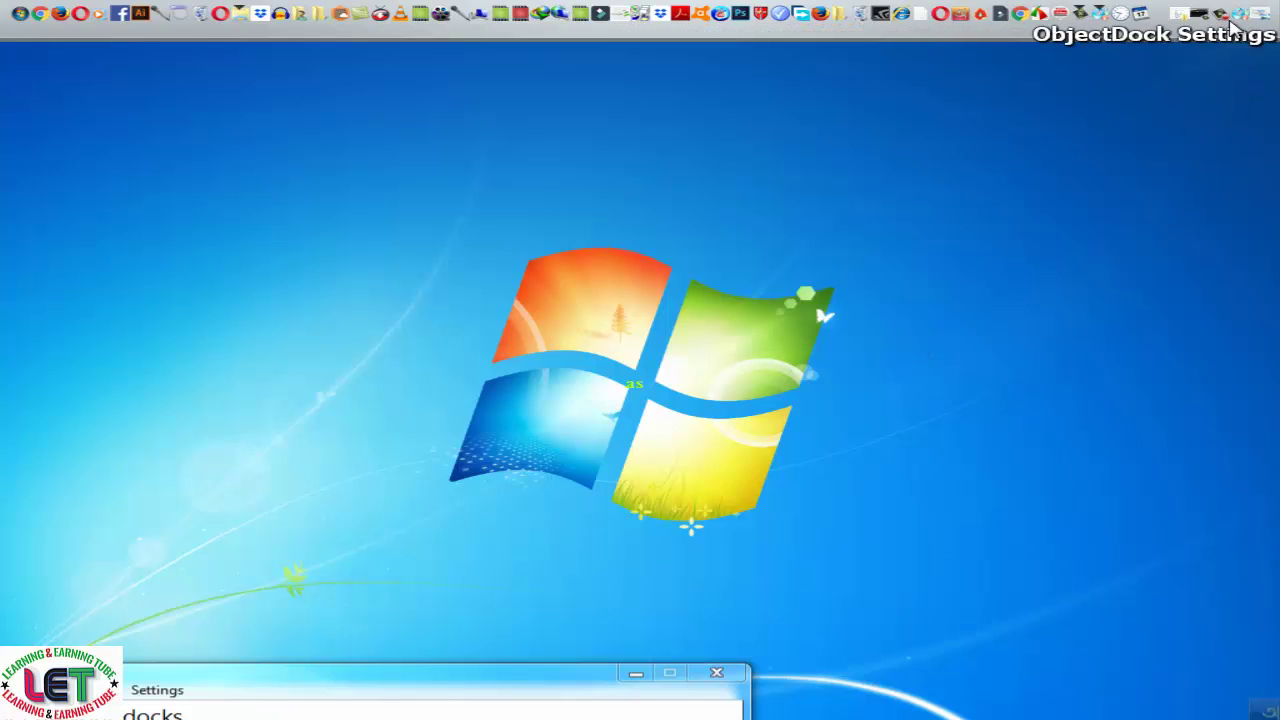
Show the desktop icons again
right_click(854, 138)
mouse_move(930, 150)
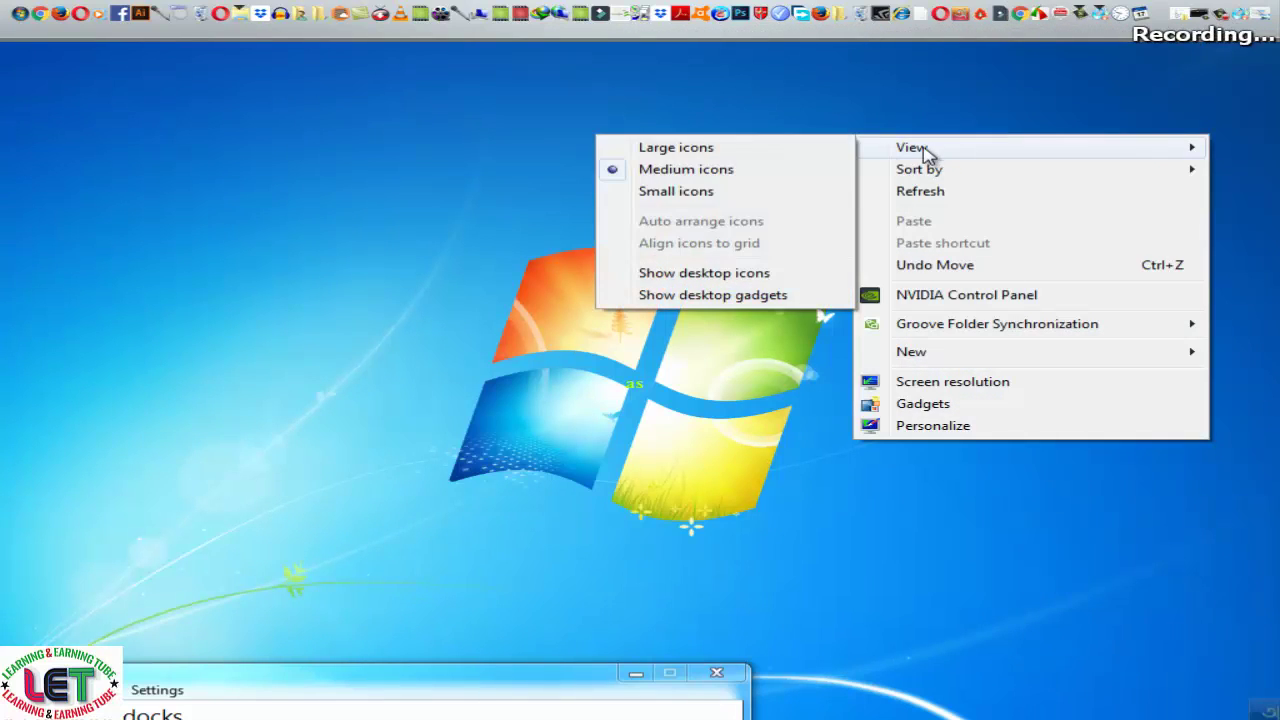
click(617, 288)
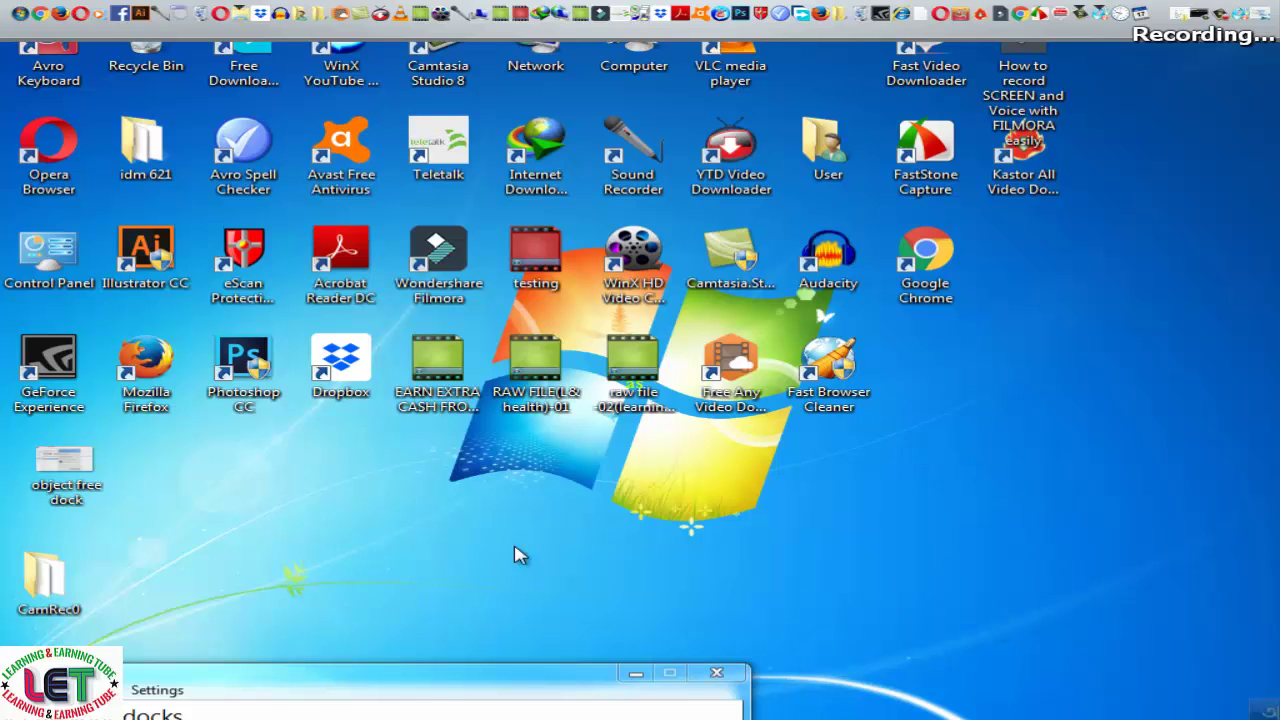
Open the "object free dock" image from the desktop, examine the ObjectDock installation screenshot and close the viewer
mouse_move(512, 716)
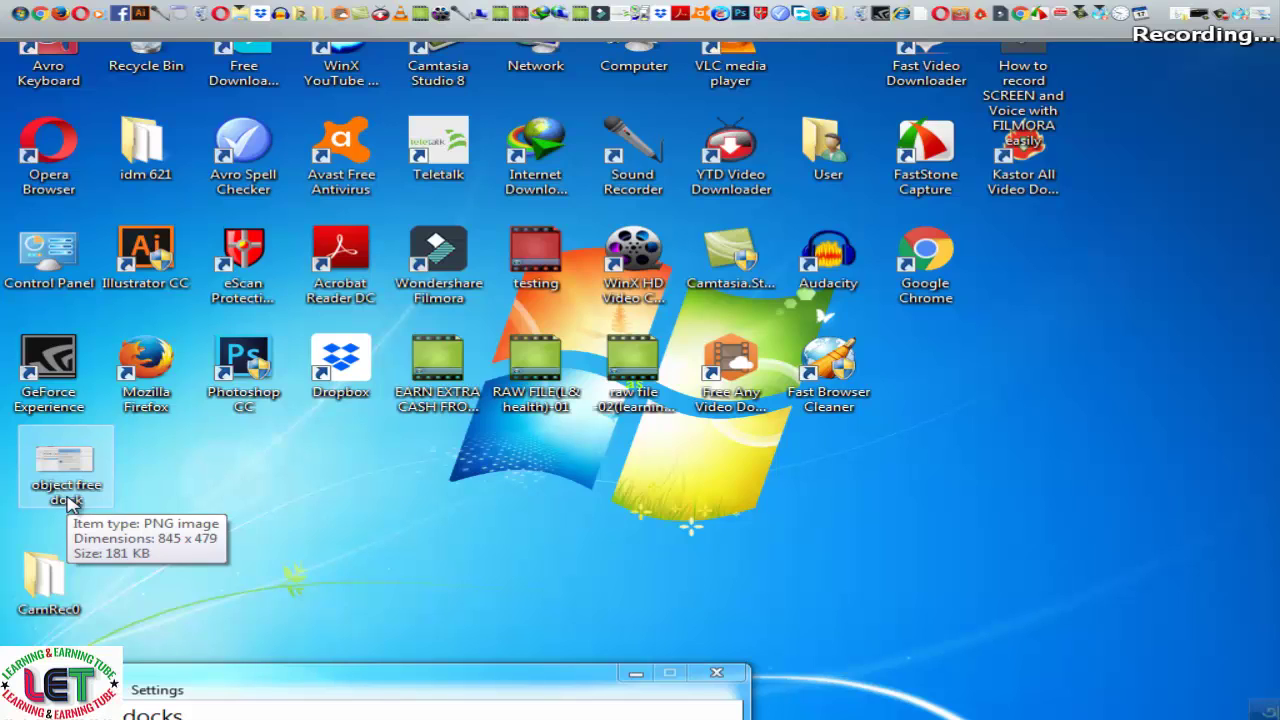
click(70, 500)
click(67, 492)
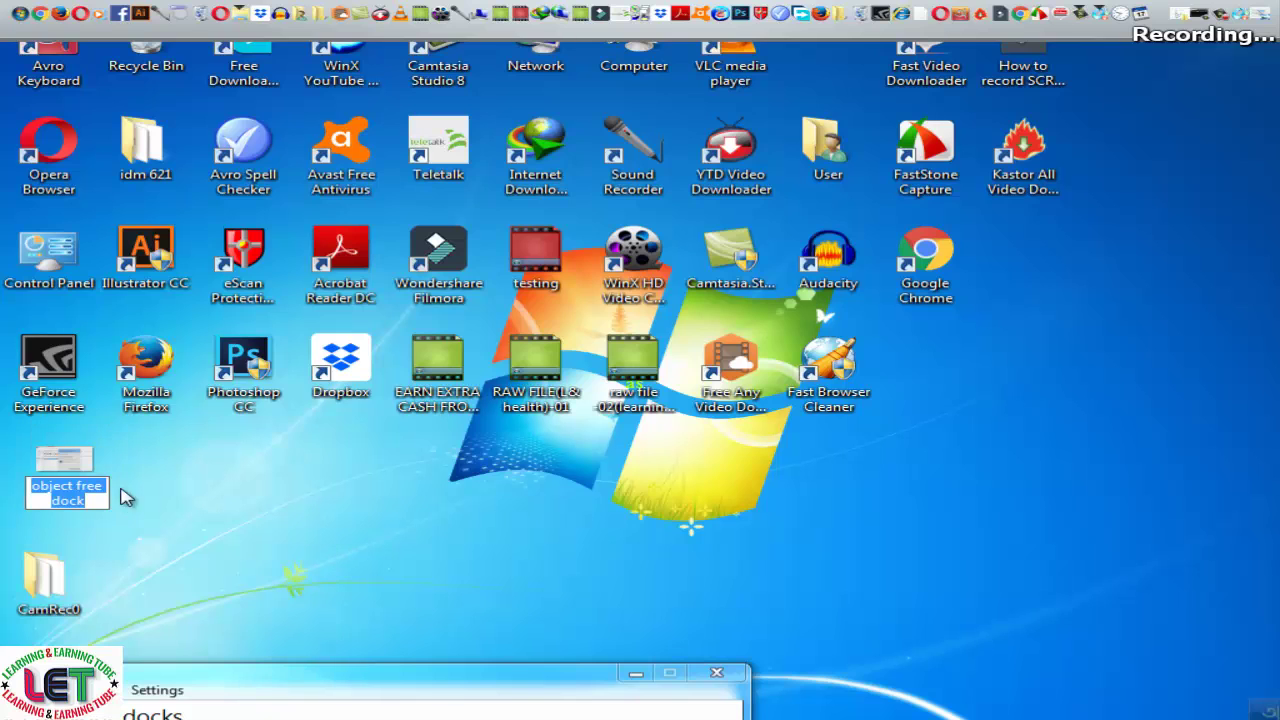
click(86, 455)
double_click(86, 455)
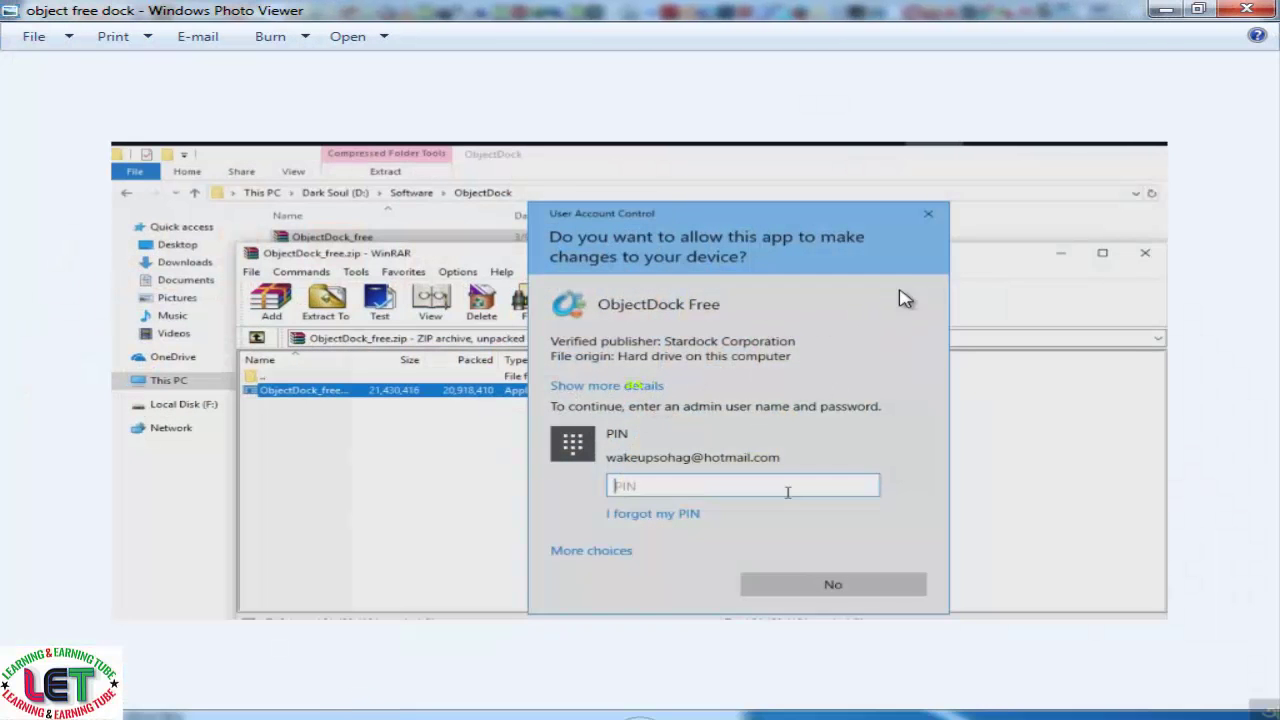
click(1247, 9)
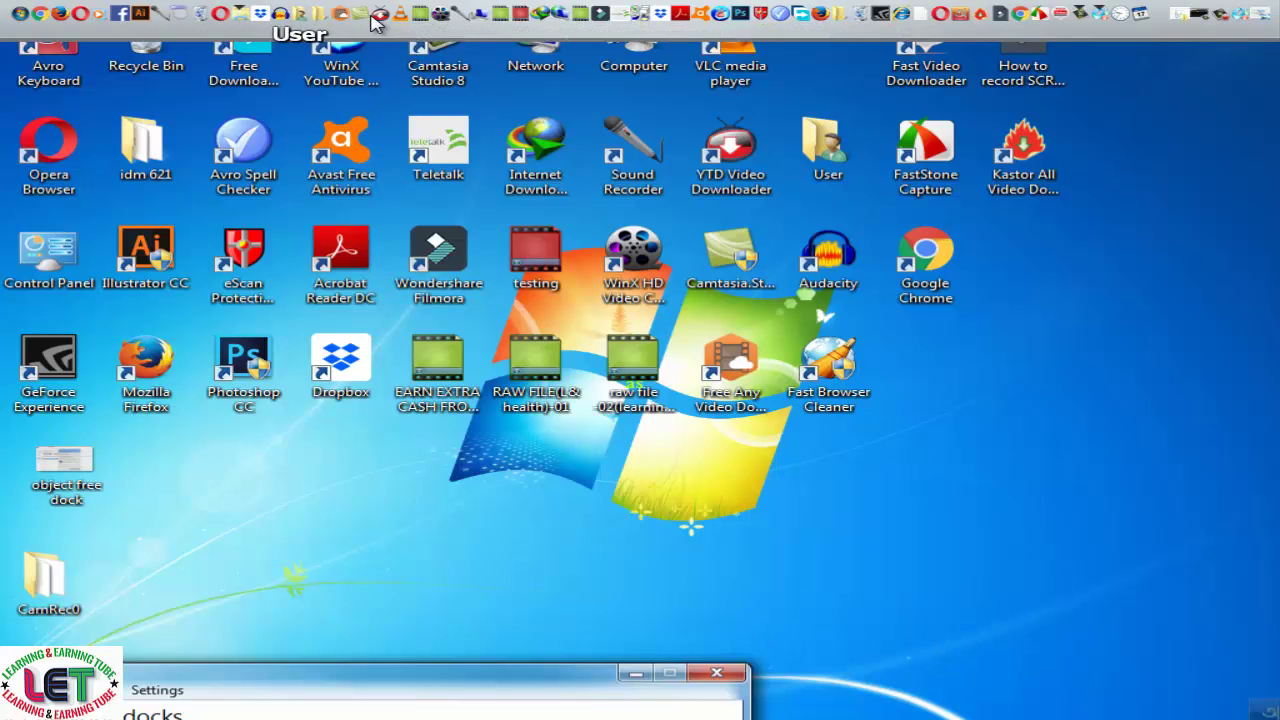
Examine the settings commands offered for the Mozilla Firefox shortcut on the dock and for the dock itself
right_click(820, 15)
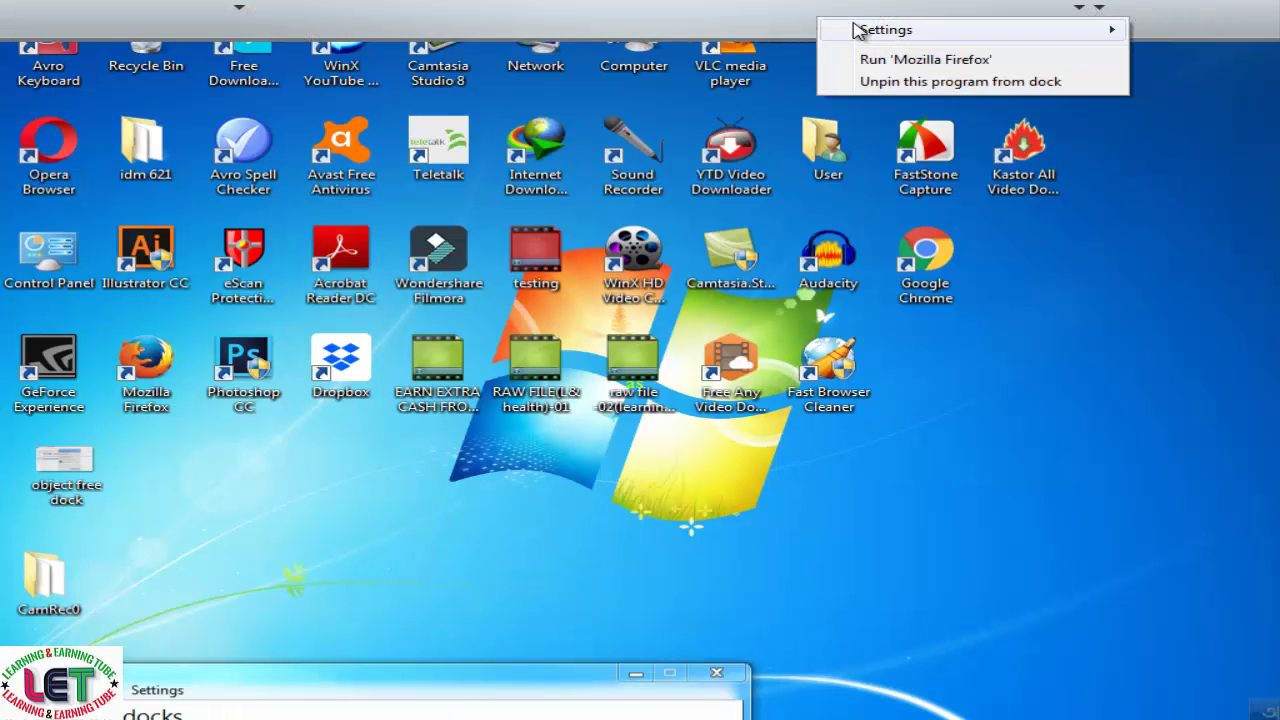
mouse_move(862, 35)
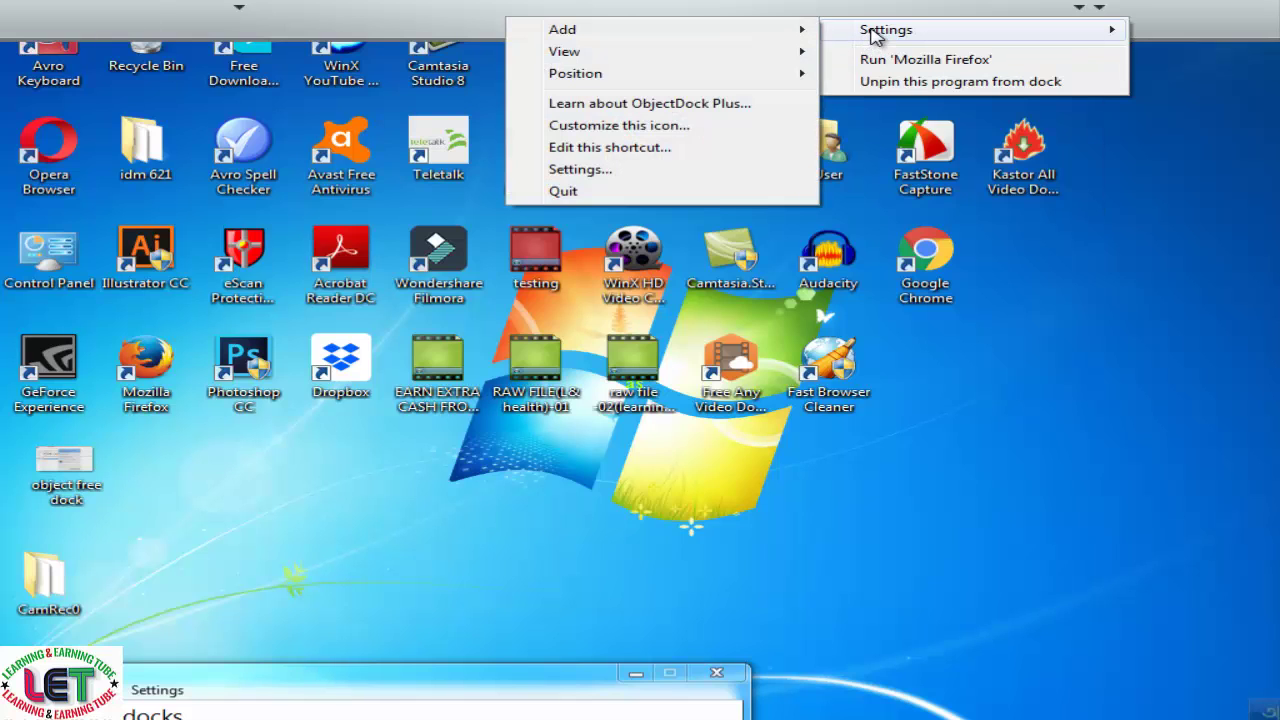
click(1154, 255)
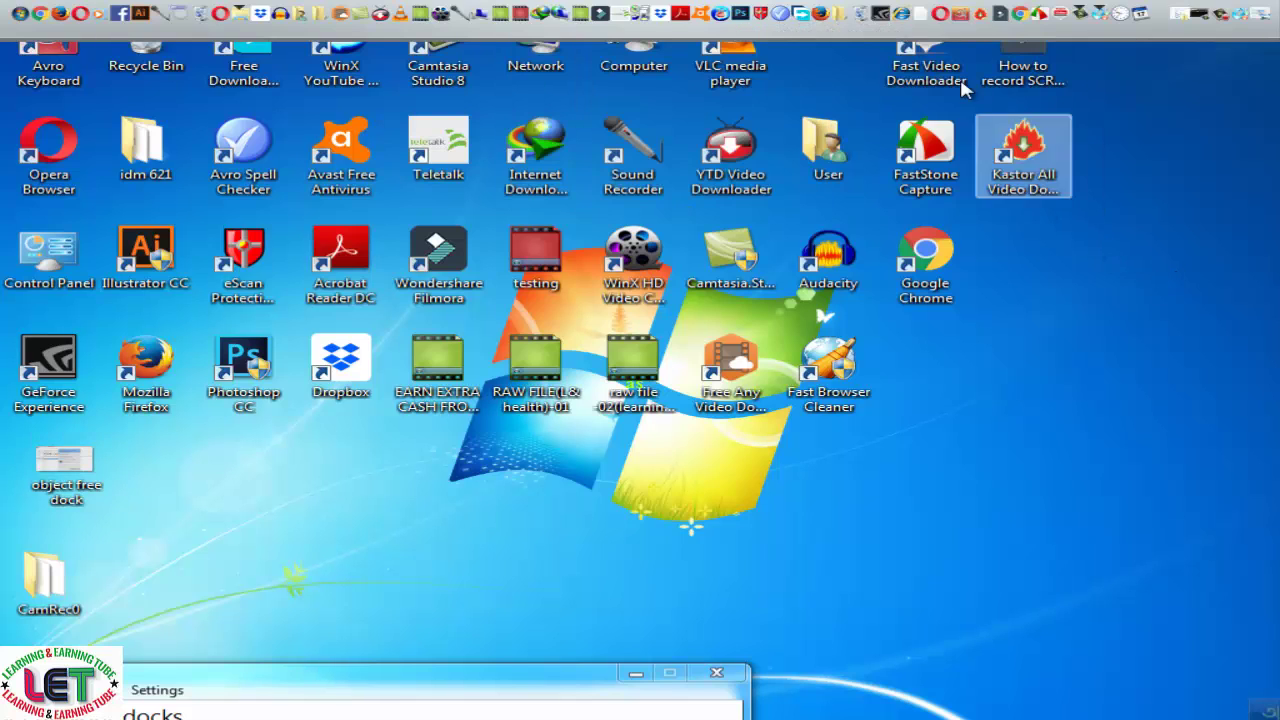
click(906, 24)
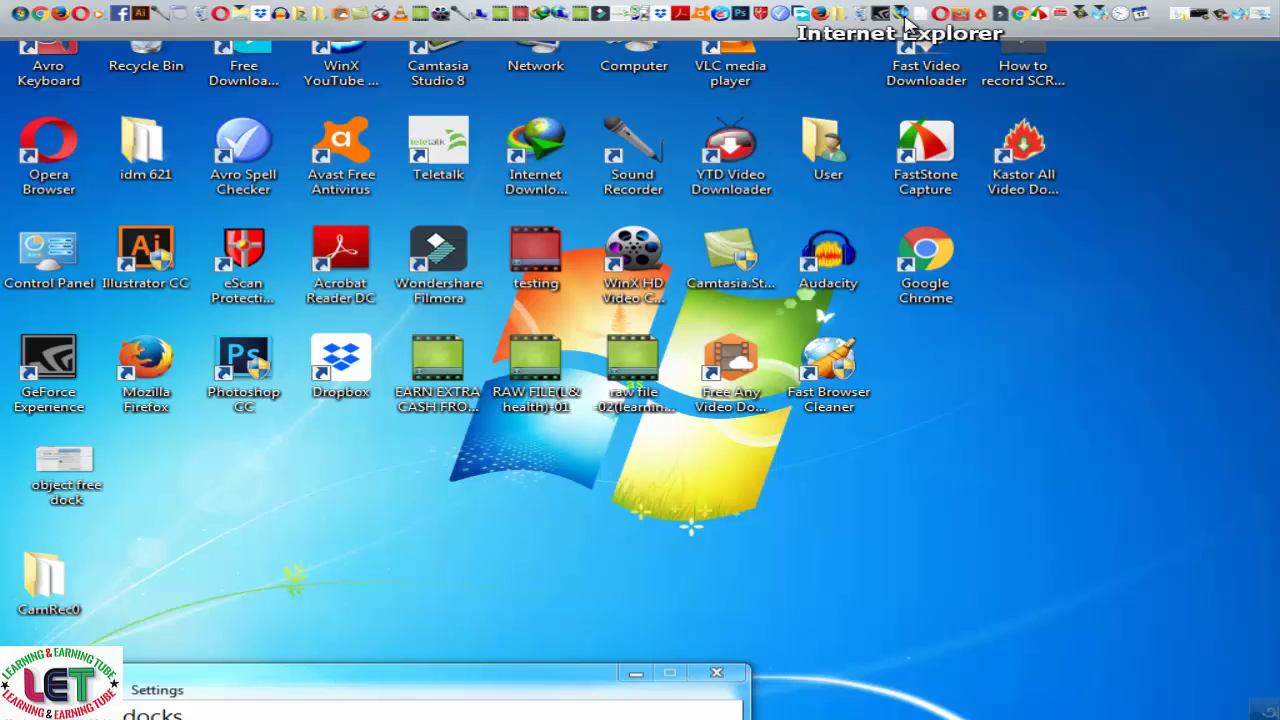
right_click(908, 24)
click(1009, 103)
right_click(900, 30)
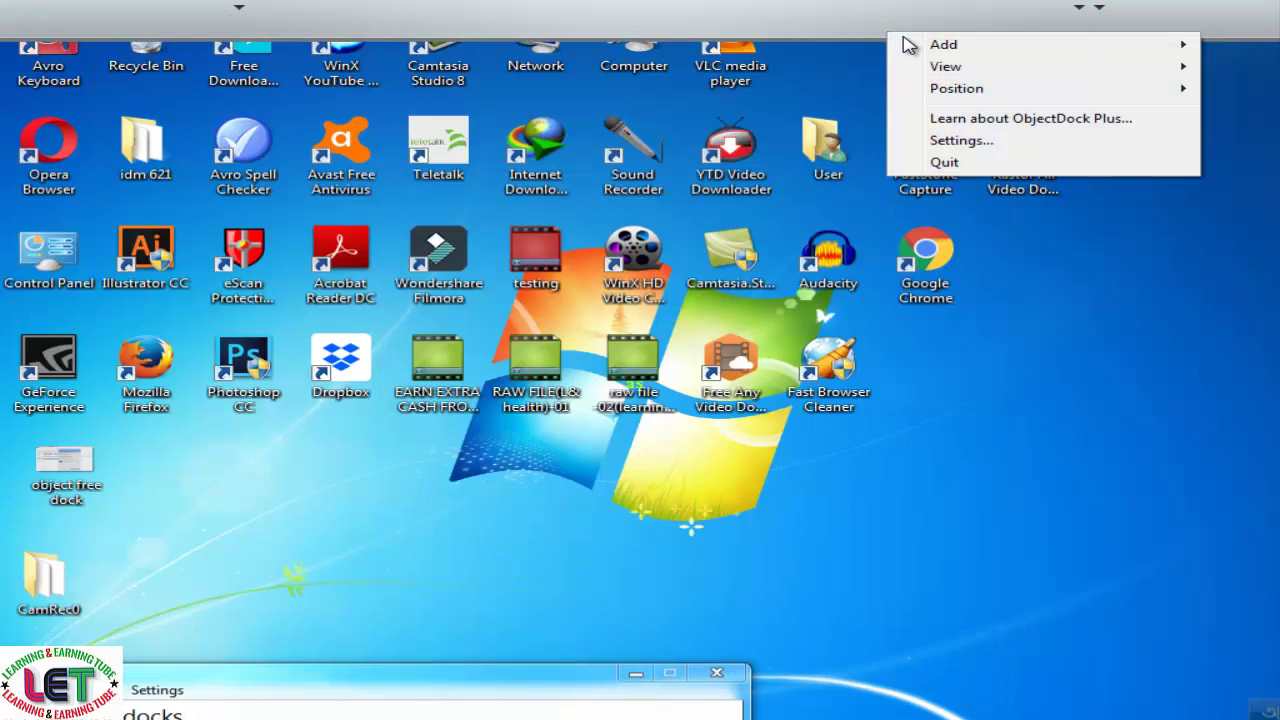
Bring up the Quicklaunch Dock setup window from the dock and close it
right_click(705, 18)
click(735, 121)
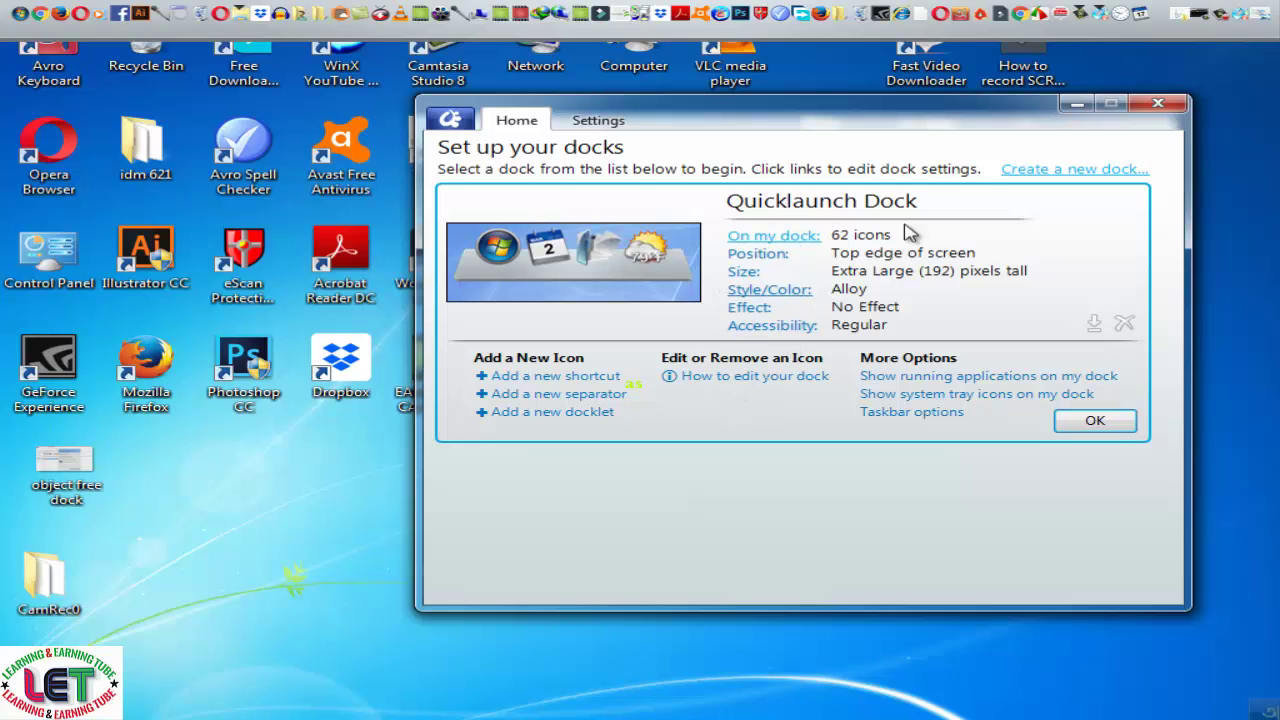
click(1156, 108)
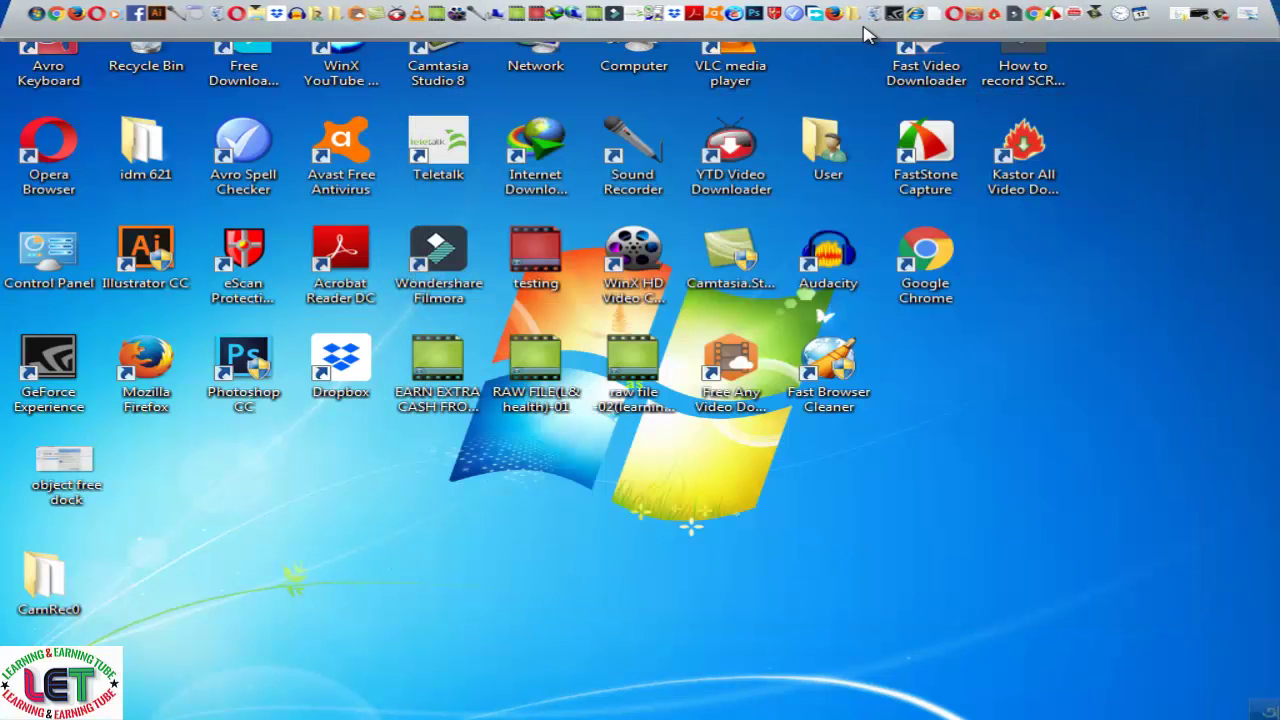
Turn on the Autohide view option for the dock
right_click(869, 35)
mouse_move(910, 45)
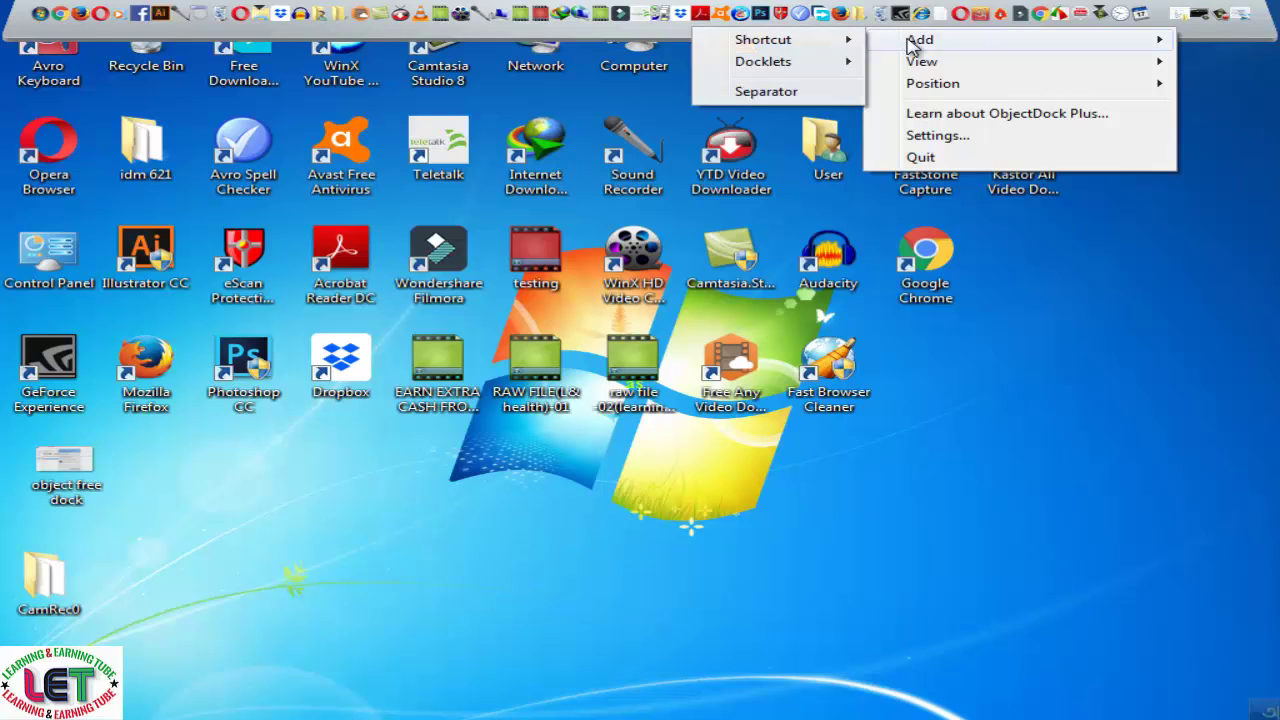
mouse_move(918, 68)
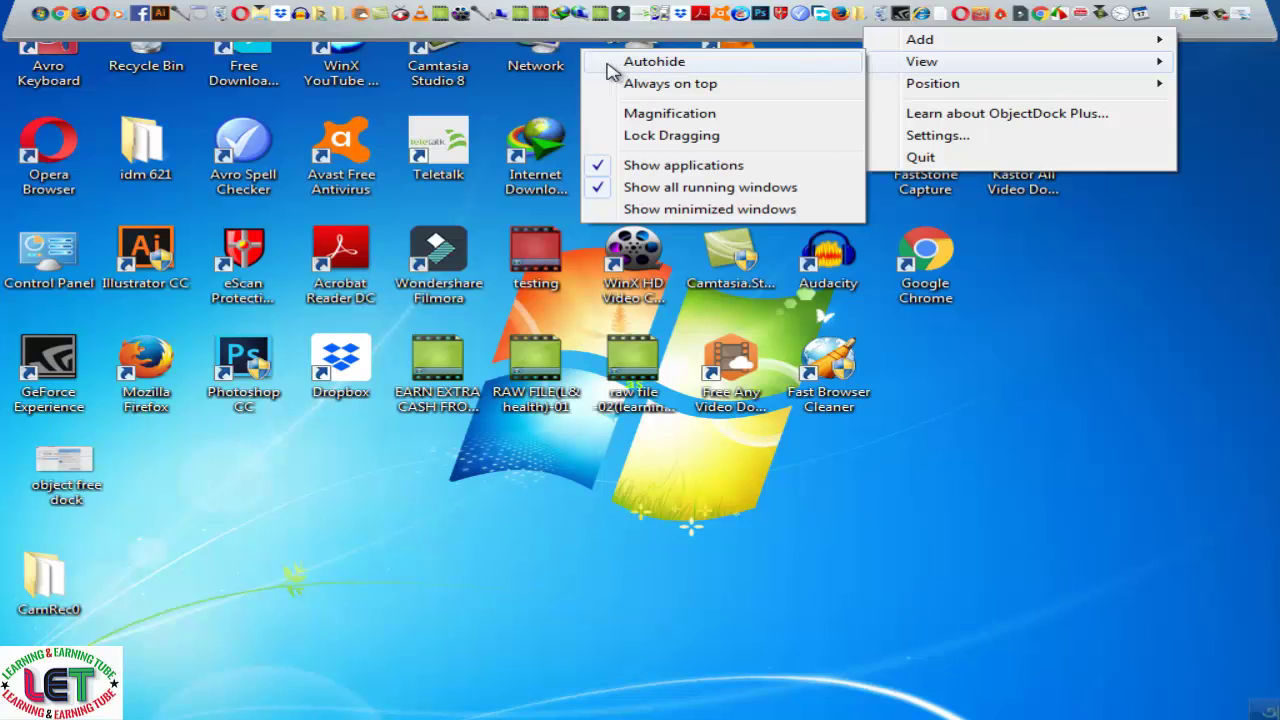
click(640, 62)
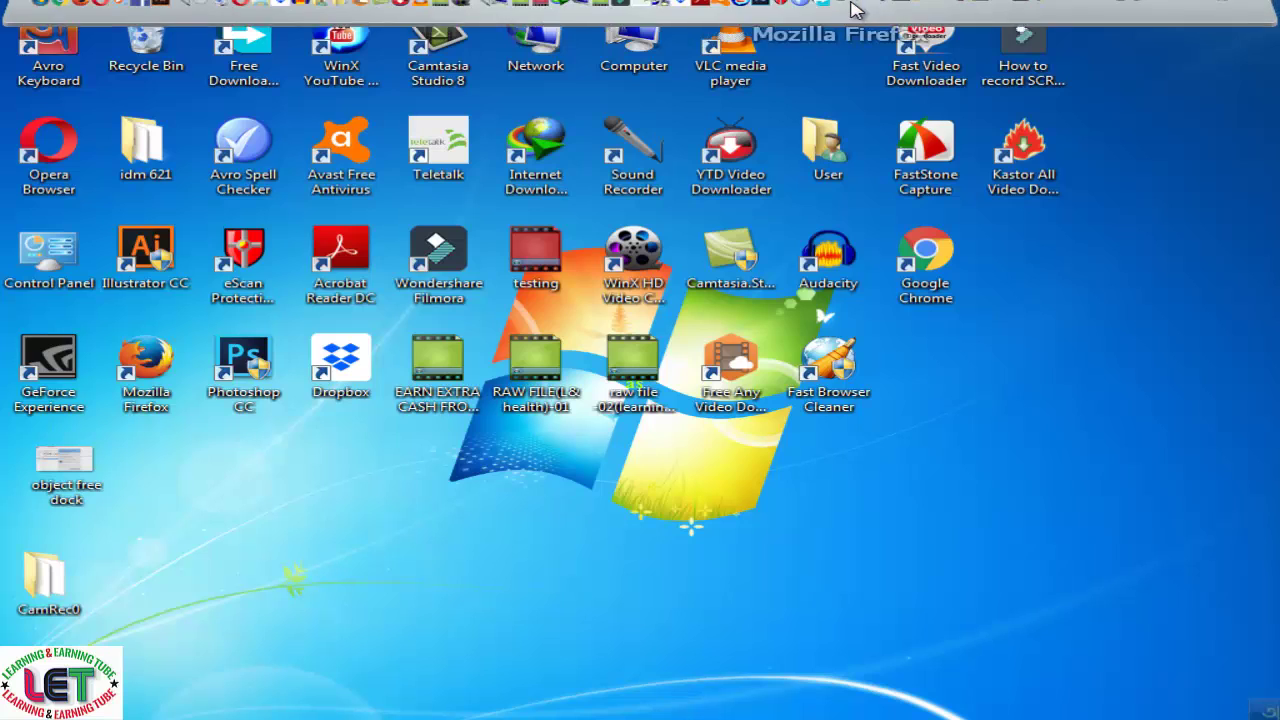
Turn off the dock's Autohide view option
right_click(842, 28)
mouse_move(880, 42)
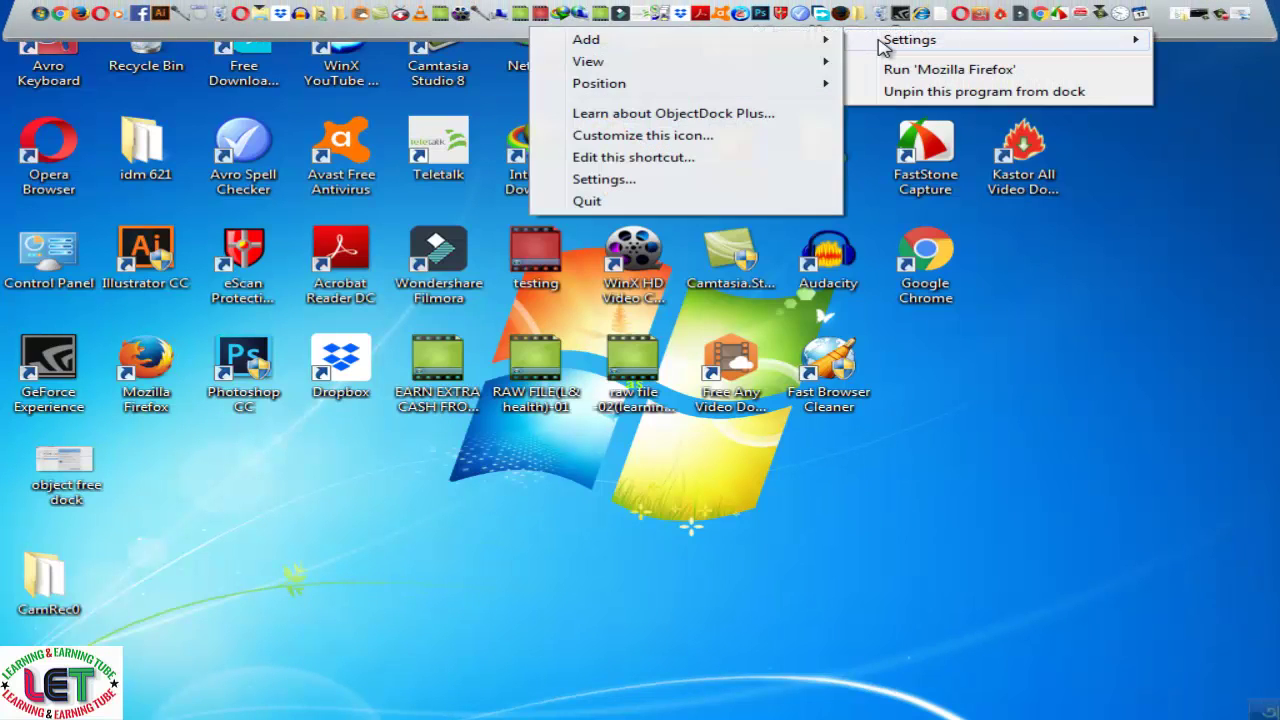
mouse_move(617, 62)
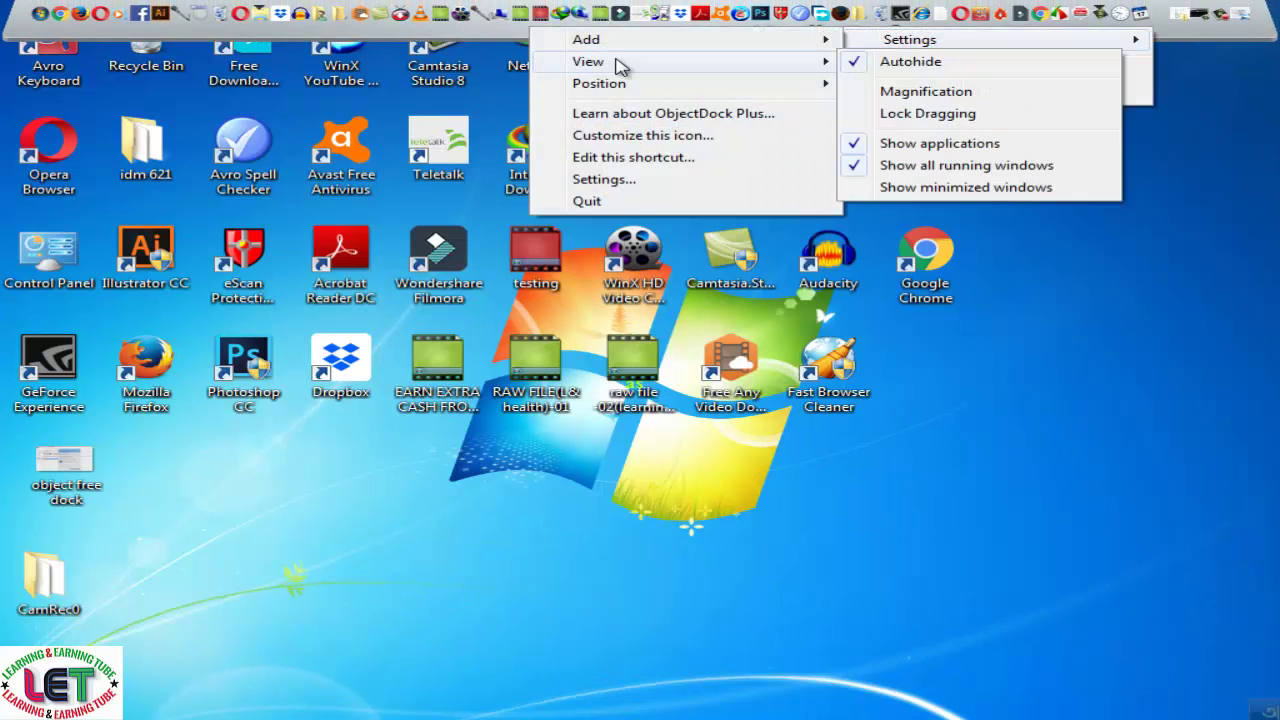
click(856, 64)
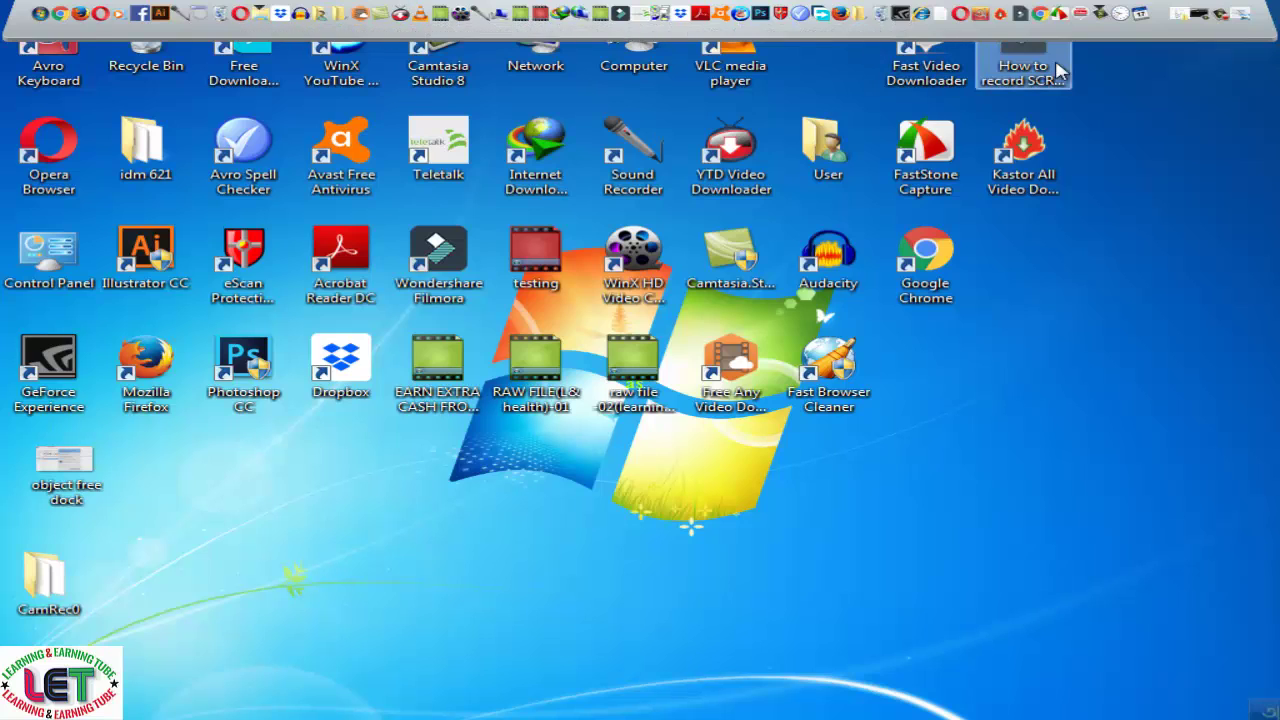
Turn on the Magnification view option for the dock
right_click(967, 31)
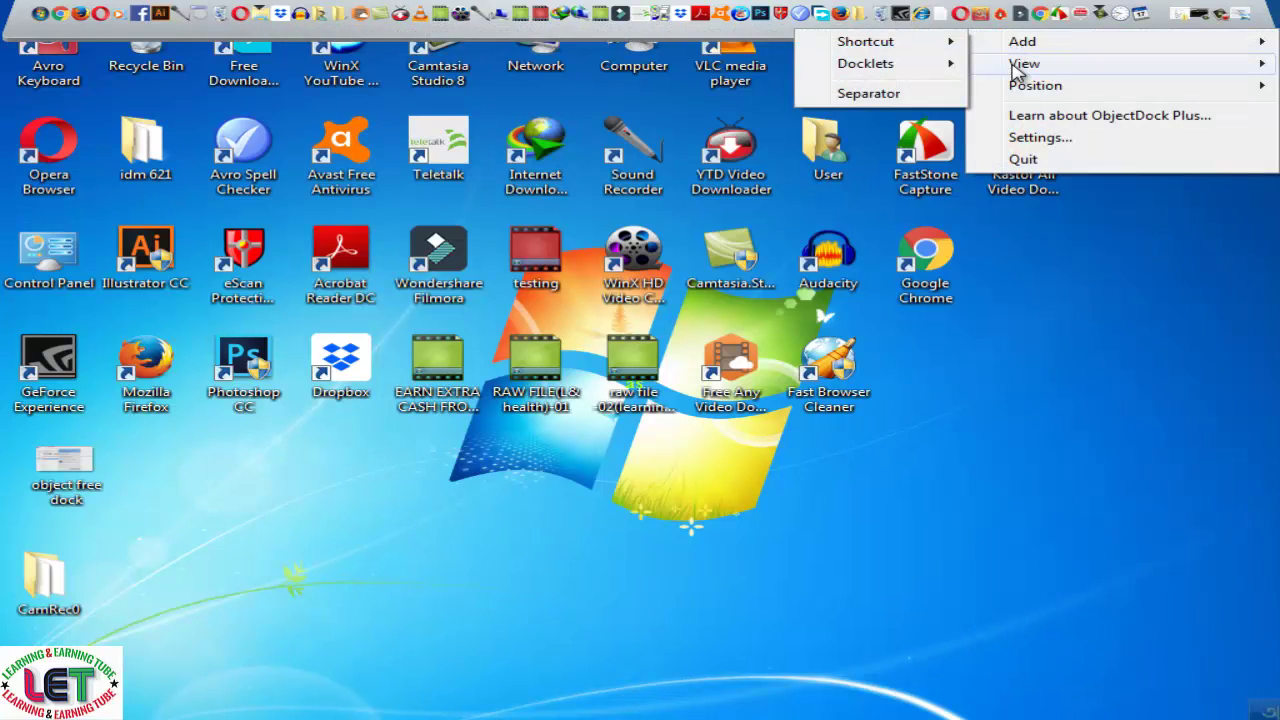
mouse_move(1017, 68)
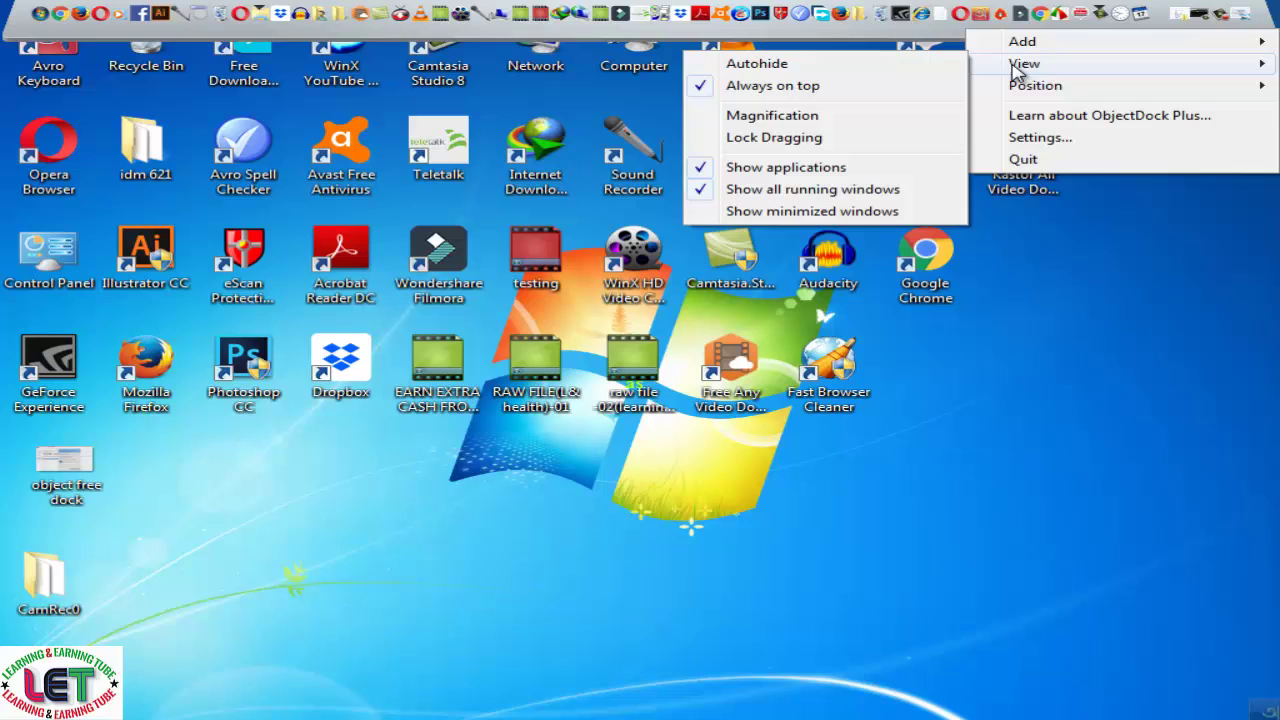
click(707, 116)
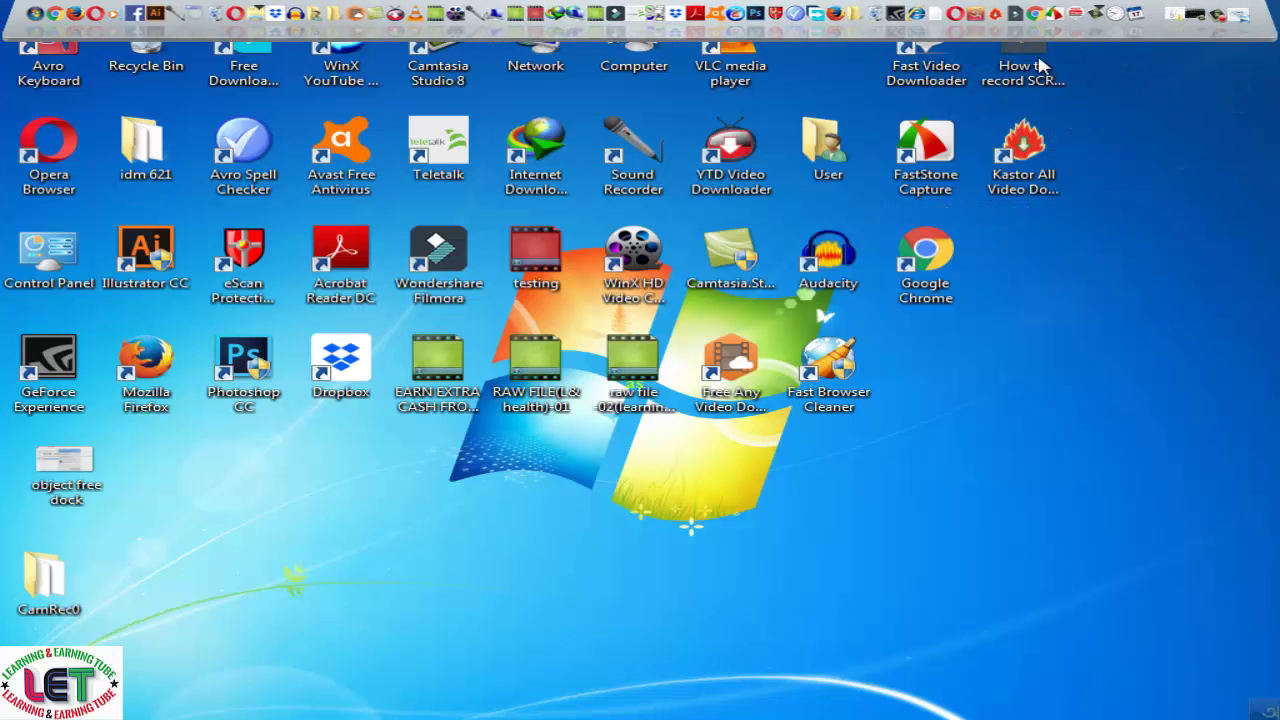
Examine the dock's position options and the Quicklaunch Dock overview in the setup window, and close that window
right_click(840, 38)
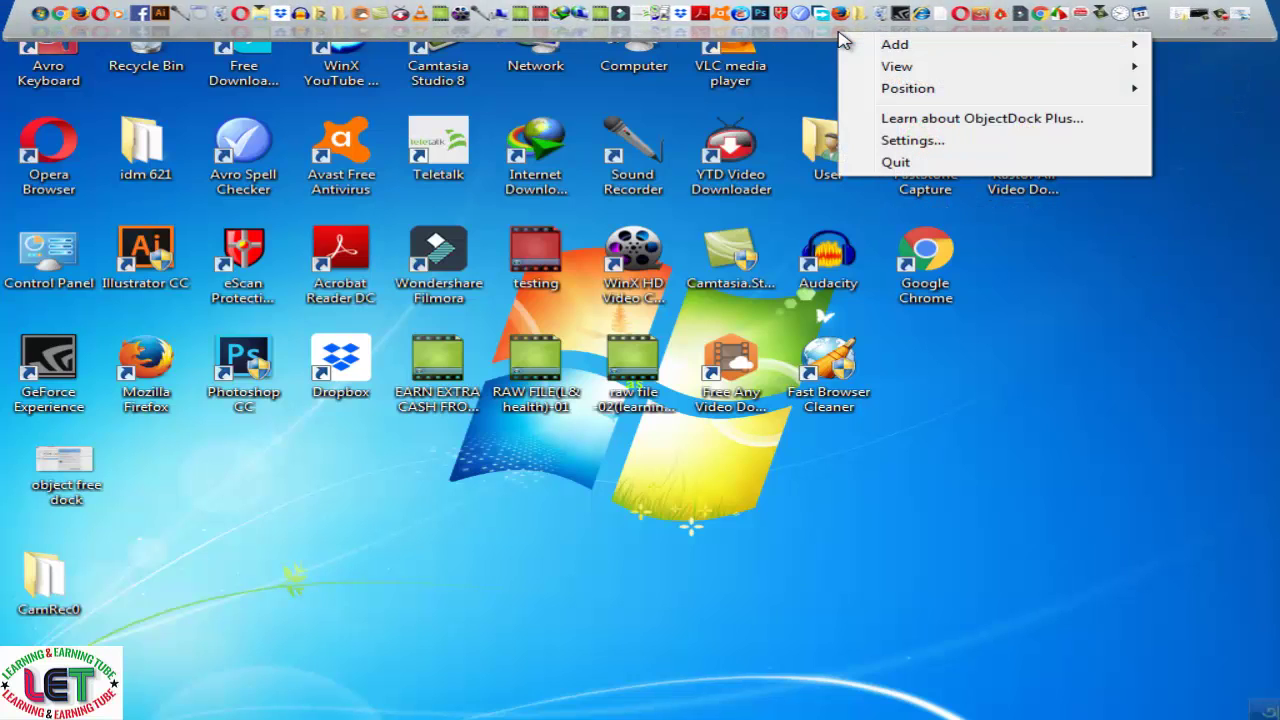
mouse_move(887, 92)
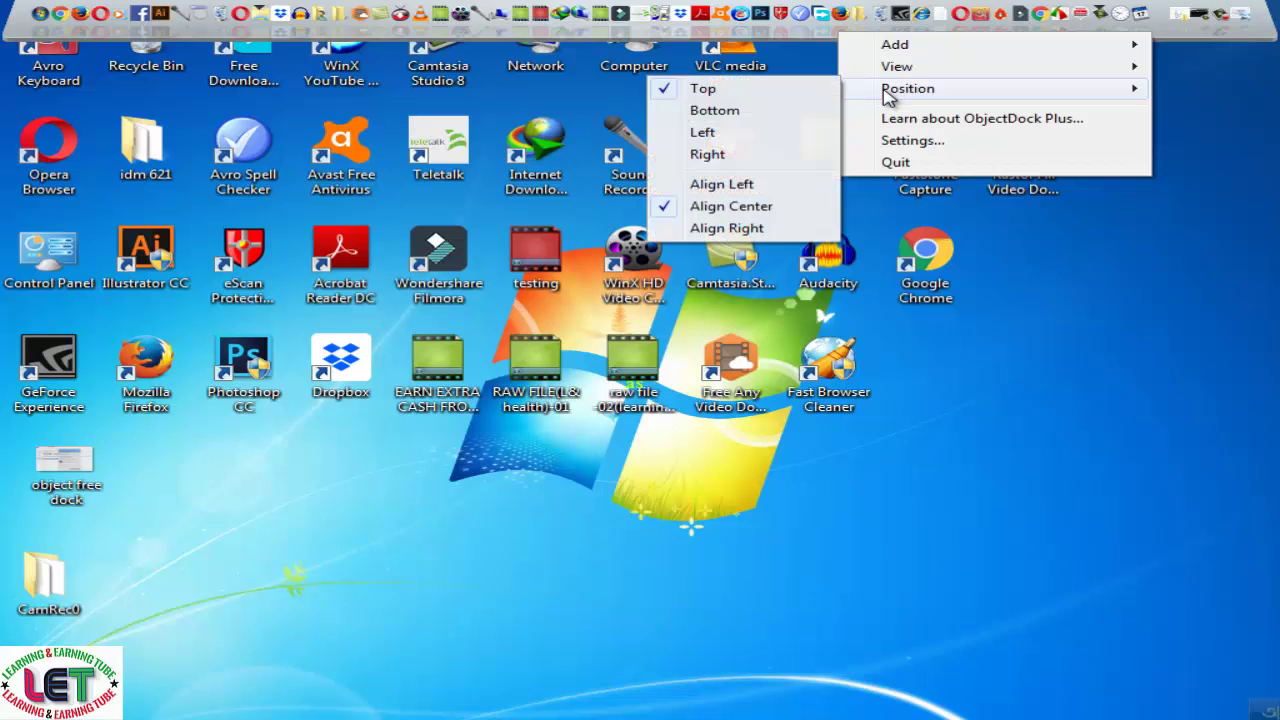
click(910, 142)
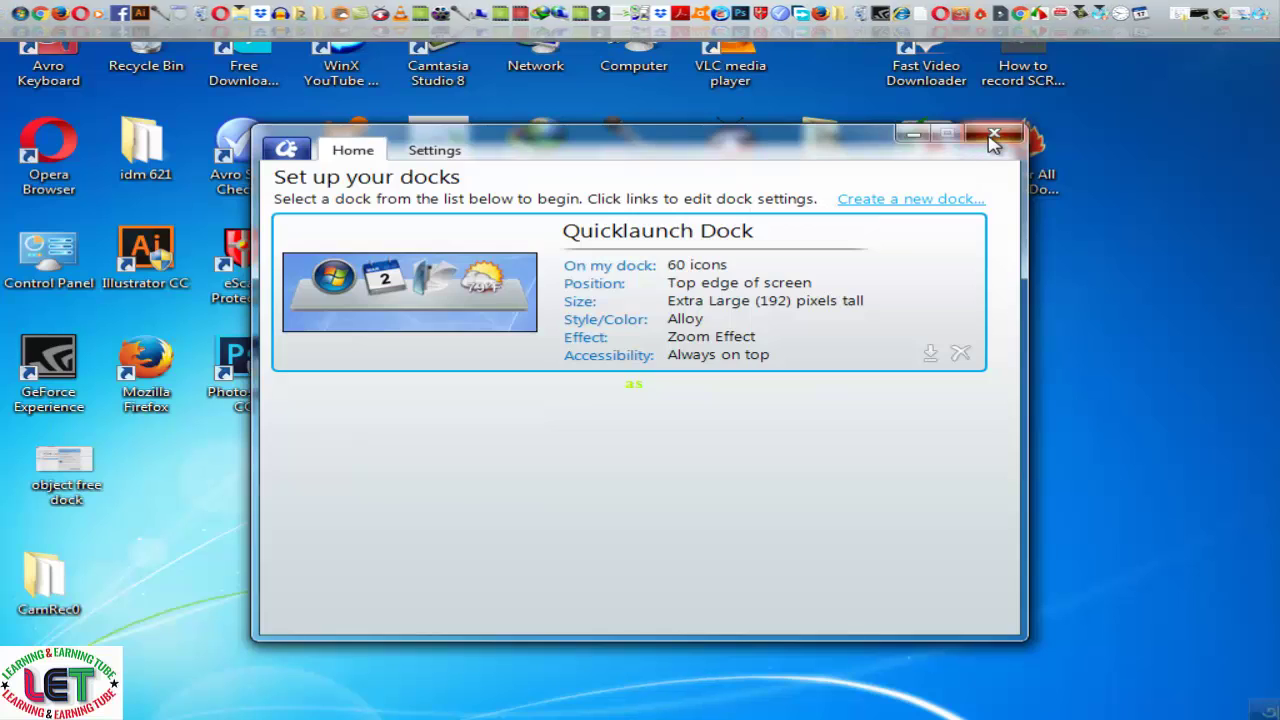
click(993, 134)
Try to set the dock's position to Bottom and dismiss the Windows color scheme prompt without choosing an option
right_click(848, 30)
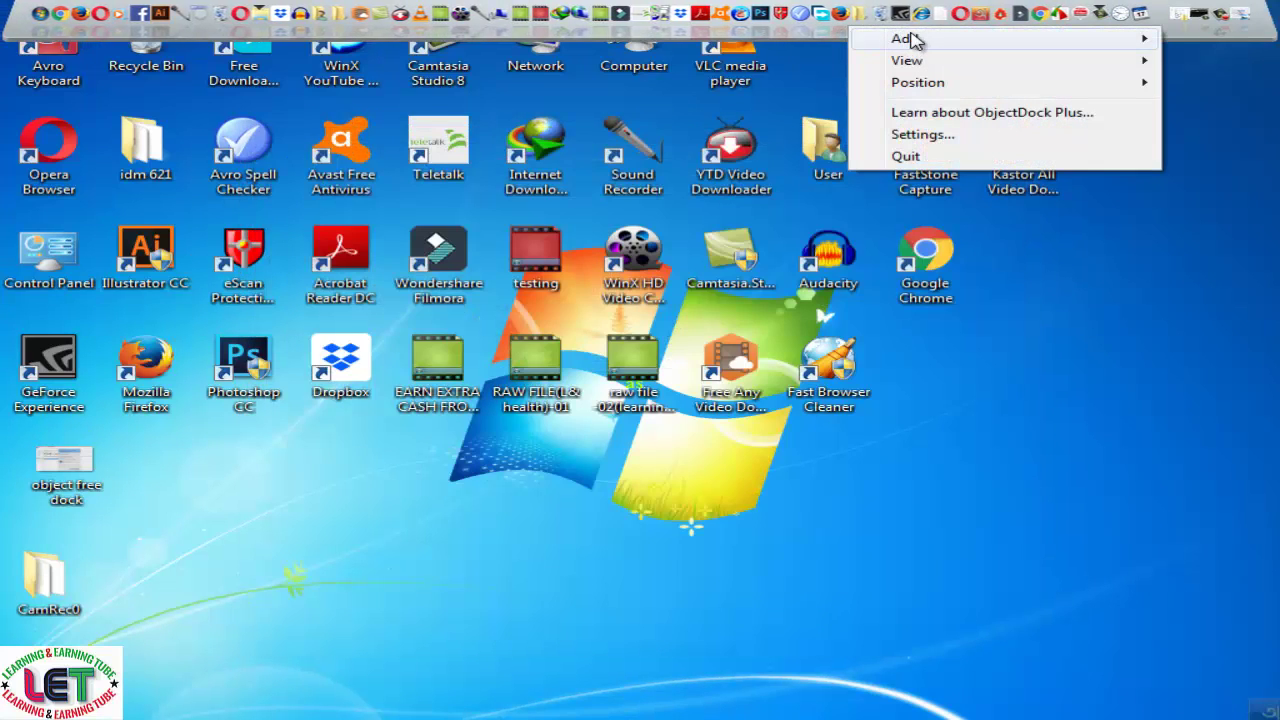
mouse_move(918, 42)
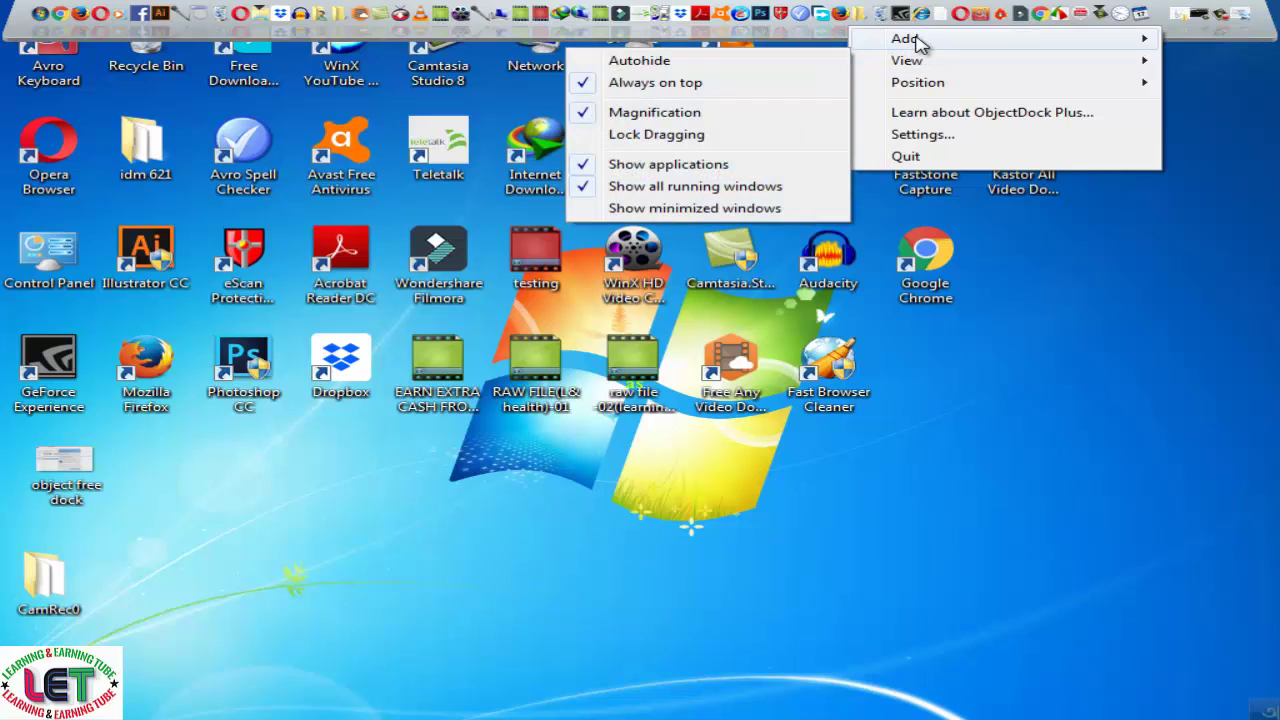
mouse_move(920, 82)
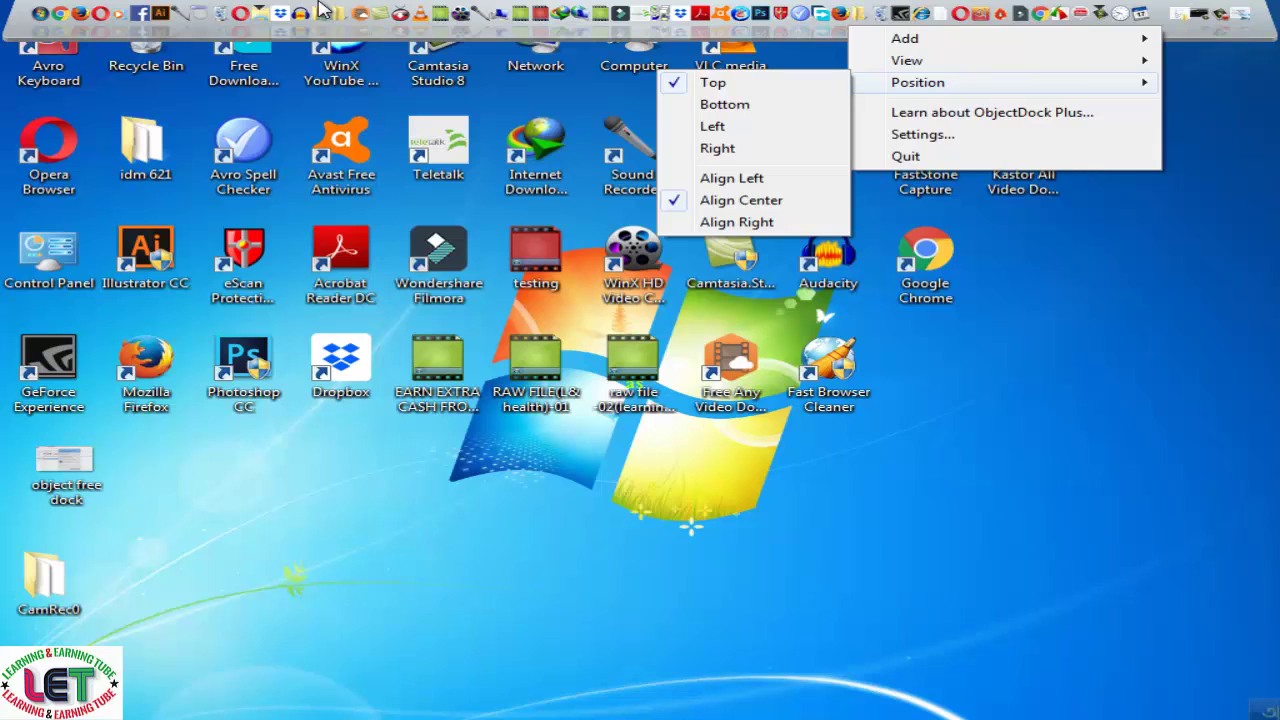
click(682, 106)
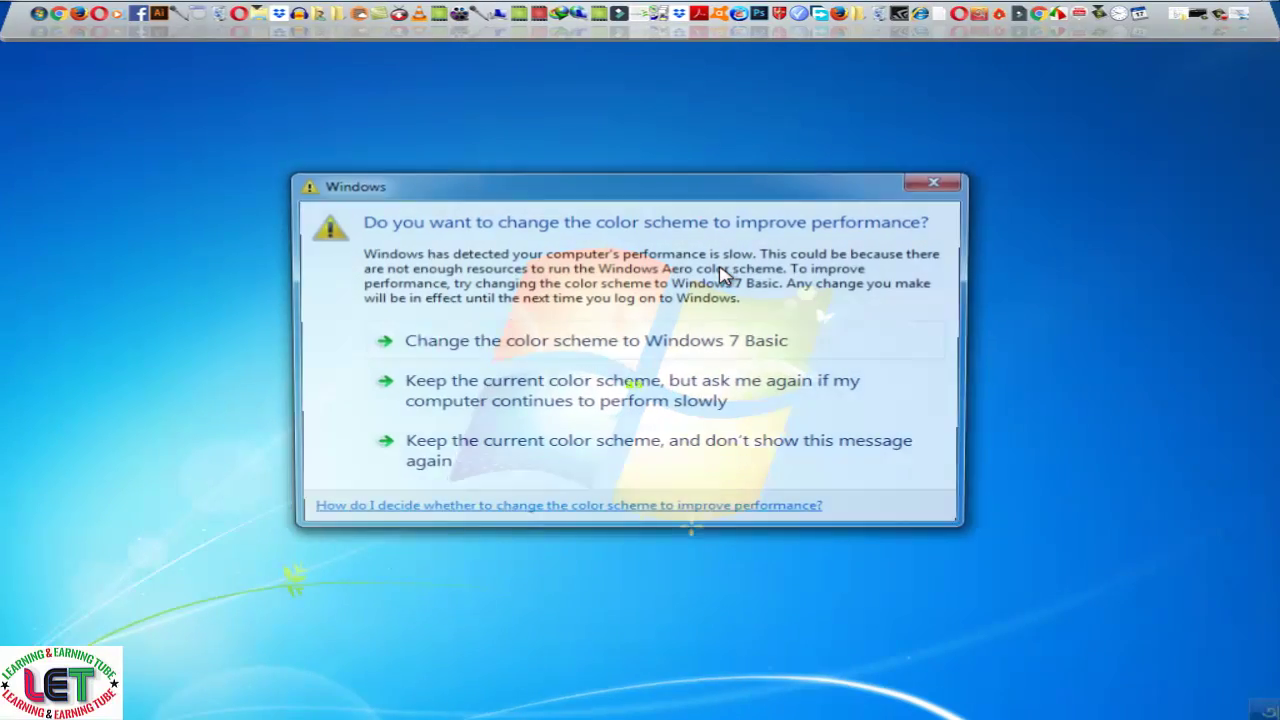
click(945, 183)
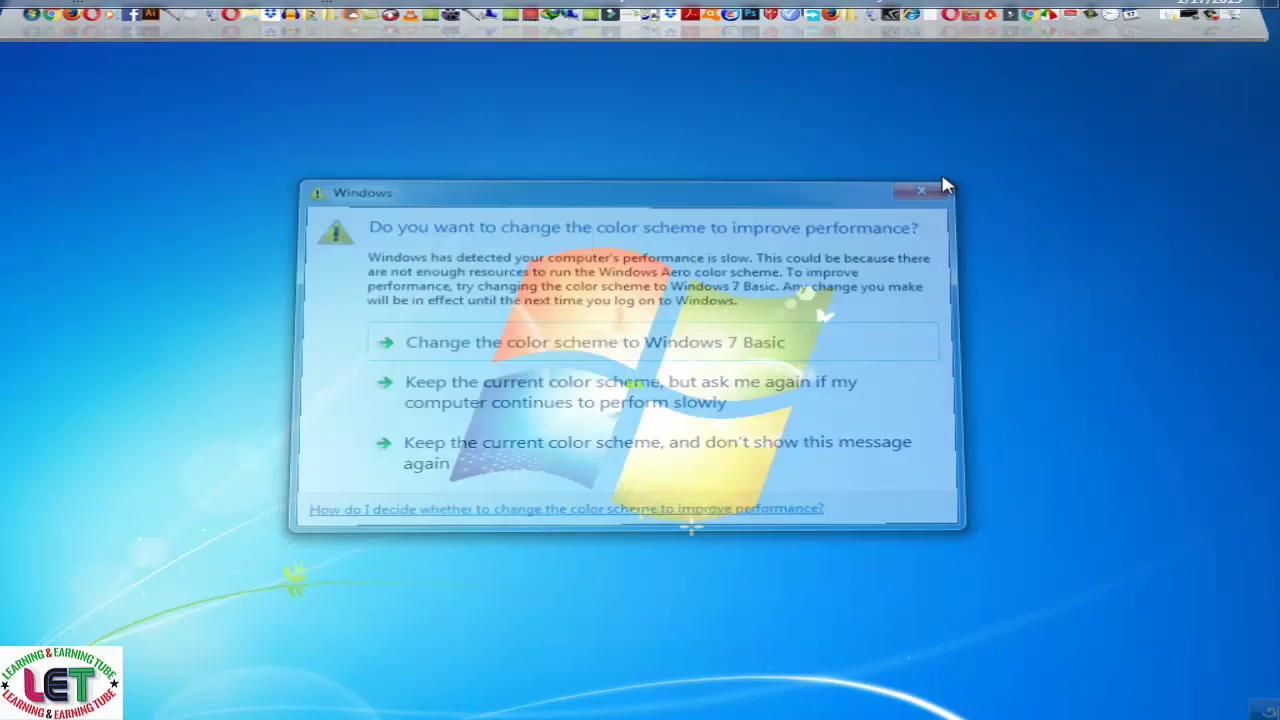